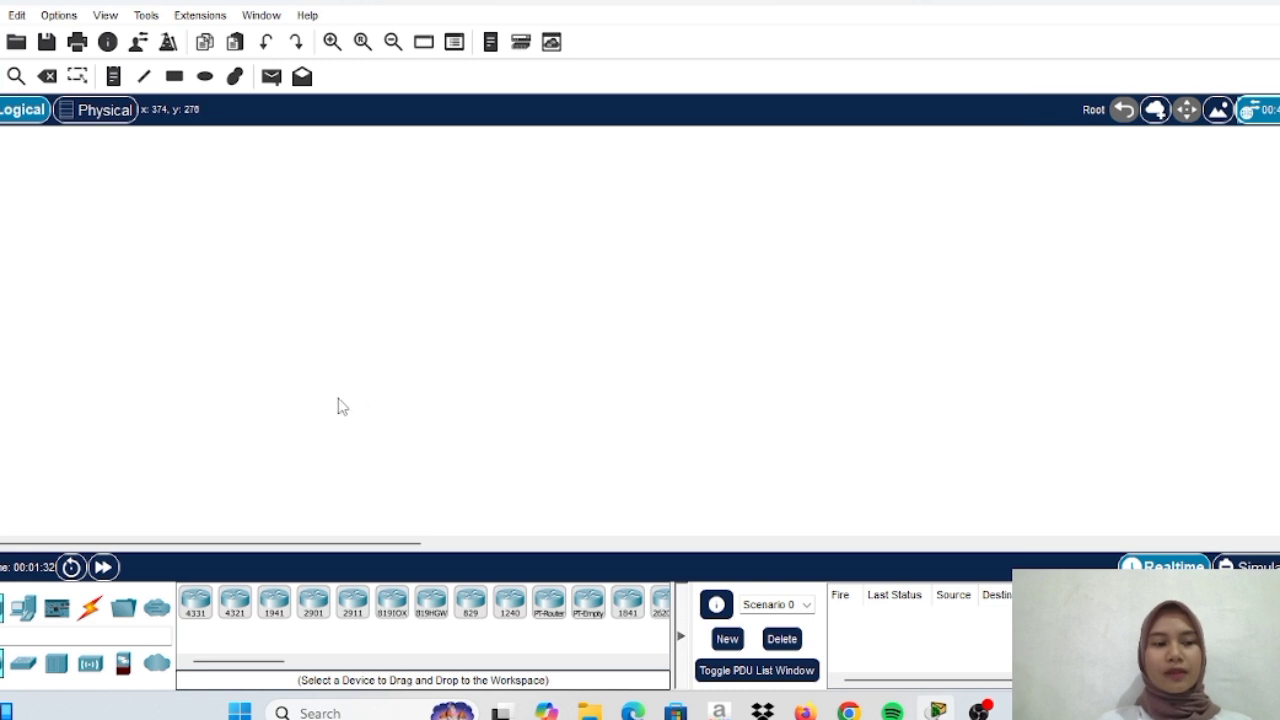
# Place a 1941 router and a generic PC-PT side by side on the workspace
pyautogui.click(270, 603)
pyautogui.click(366, 248)
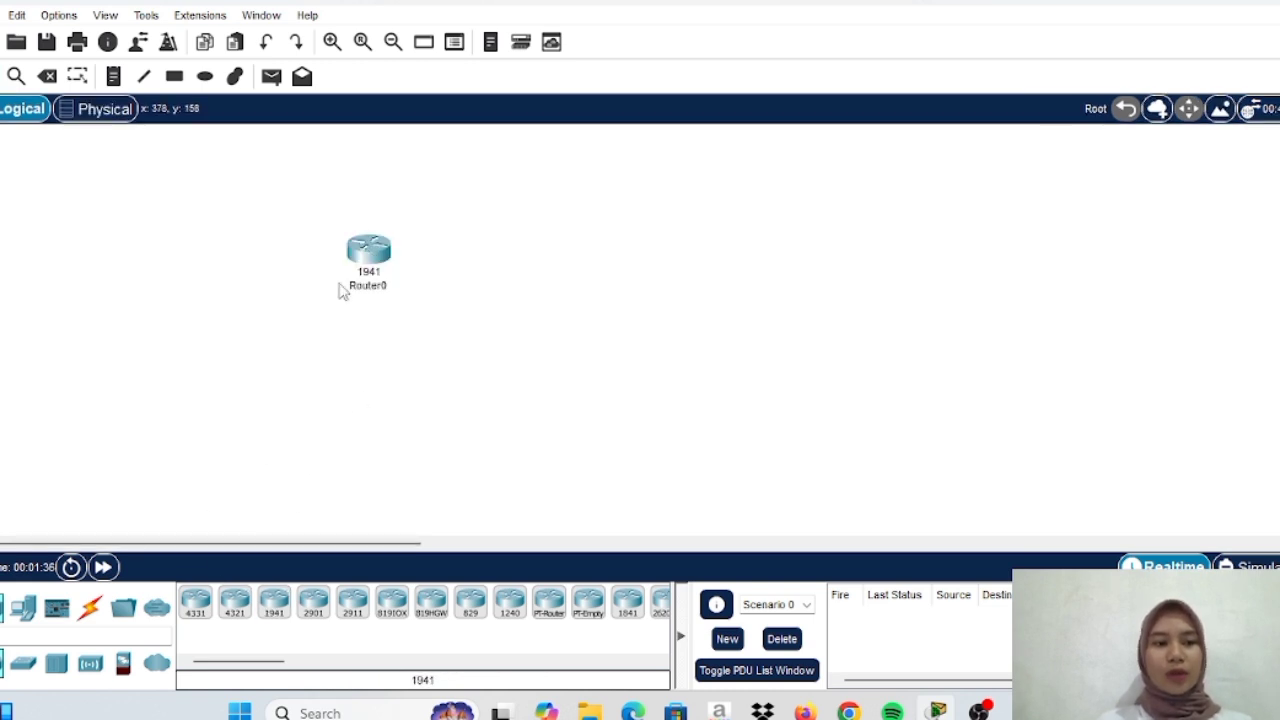
pyautogui.click(22, 607)
pyautogui.click(195, 603)
pyautogui.click(598, 272)
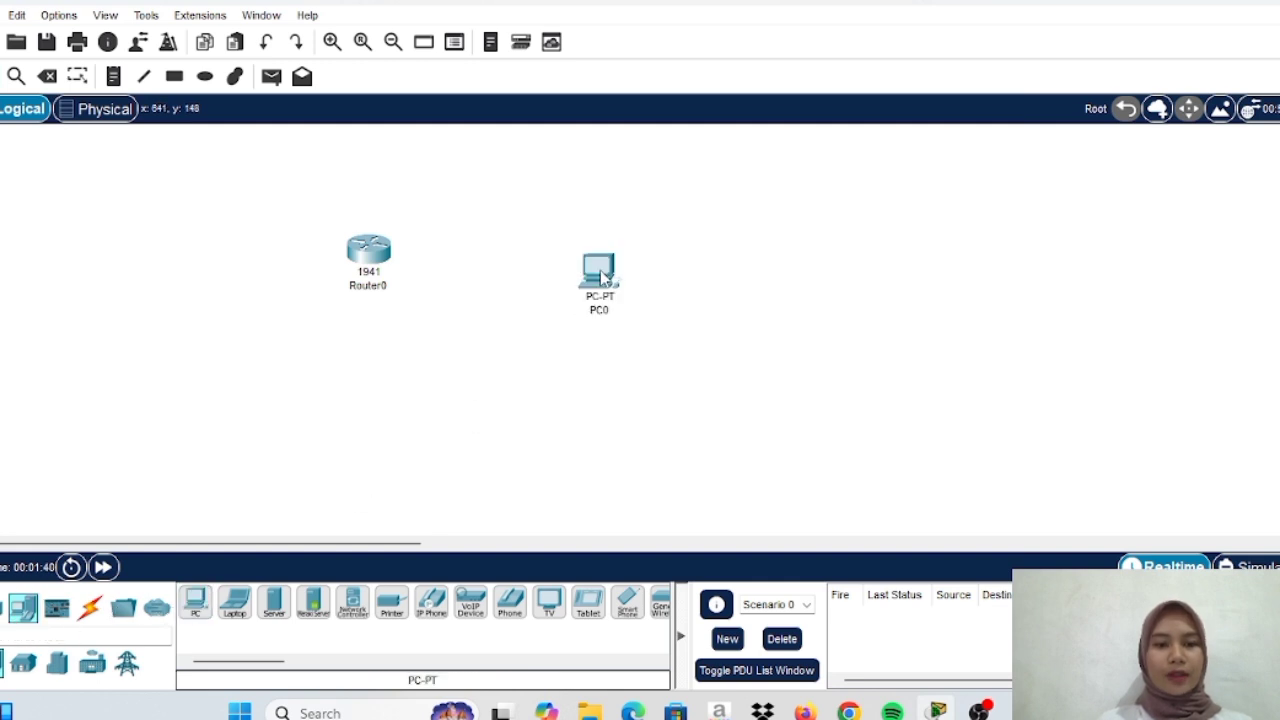
pyautogui.moveTo(595, 269); pyautogui.dragTo(590, 264)
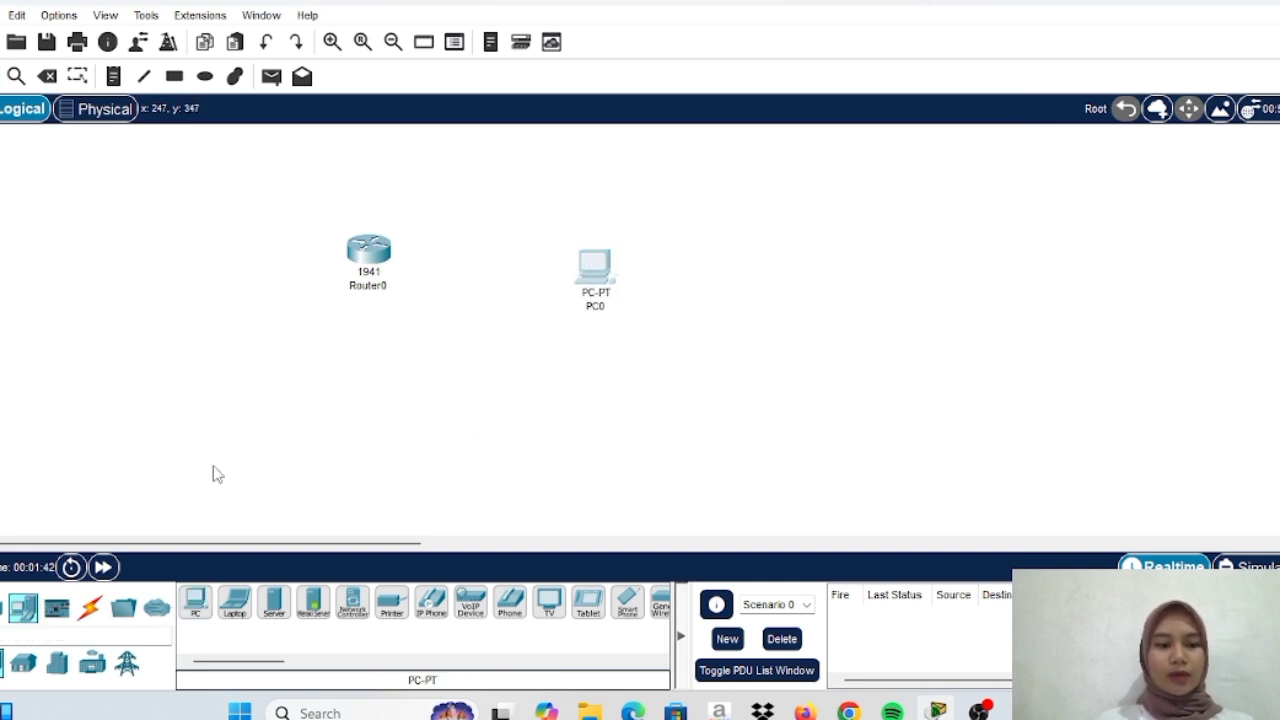
# Link Router0's GigabitEthernet0/0 to PC0's FastEthernet0 with a copper cross-over cable
pyautogui.click(89, 607)
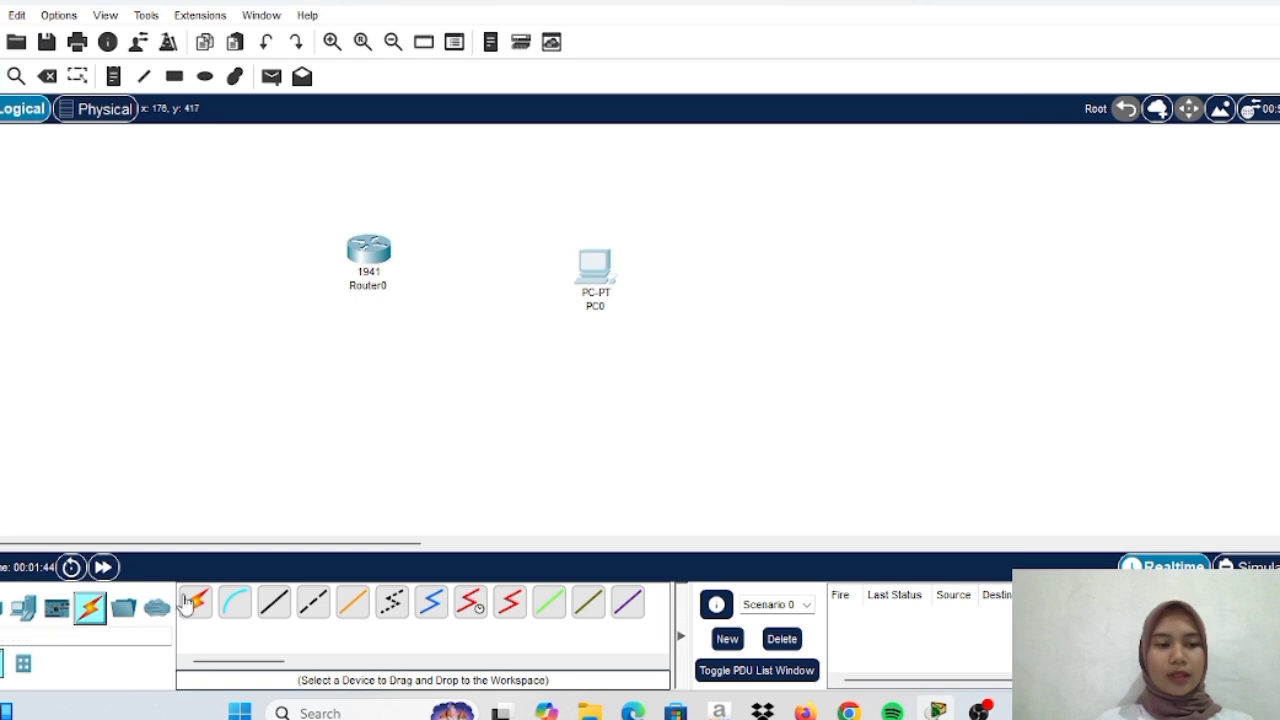
pyautogui.click(316, 612)
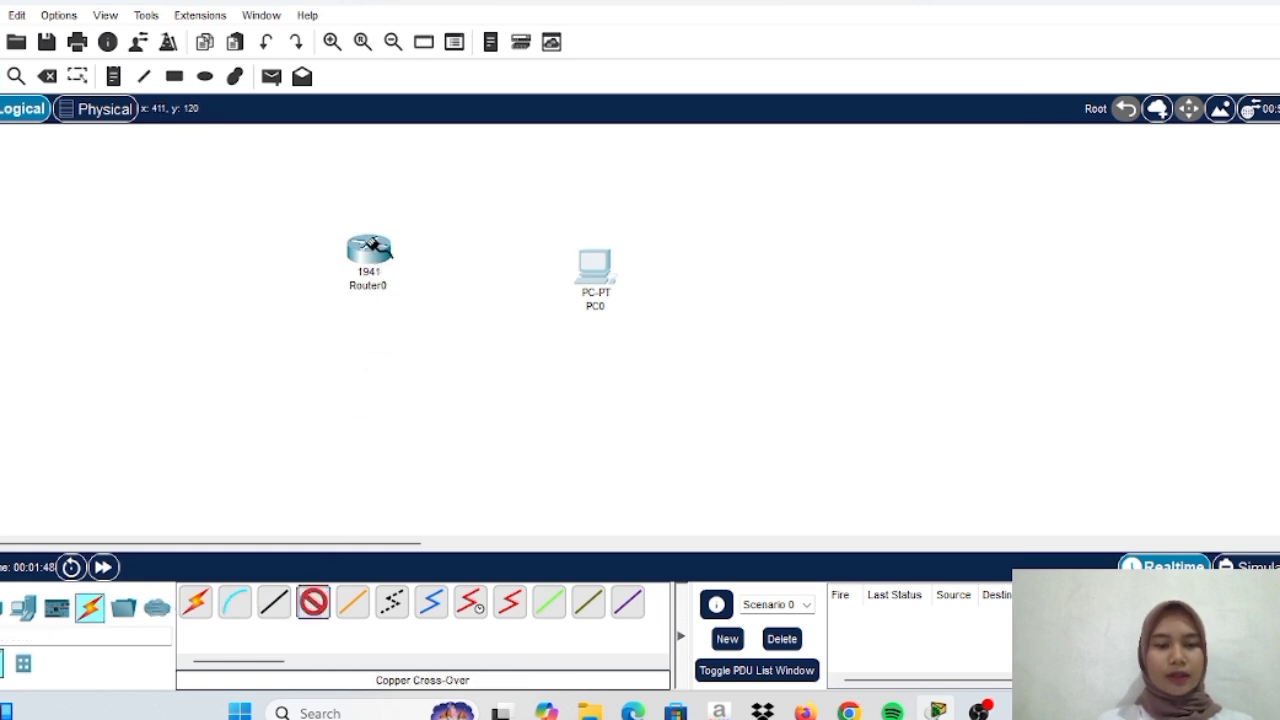
pyautogui.click(372, 245)
pyautogui.click(416, 298)
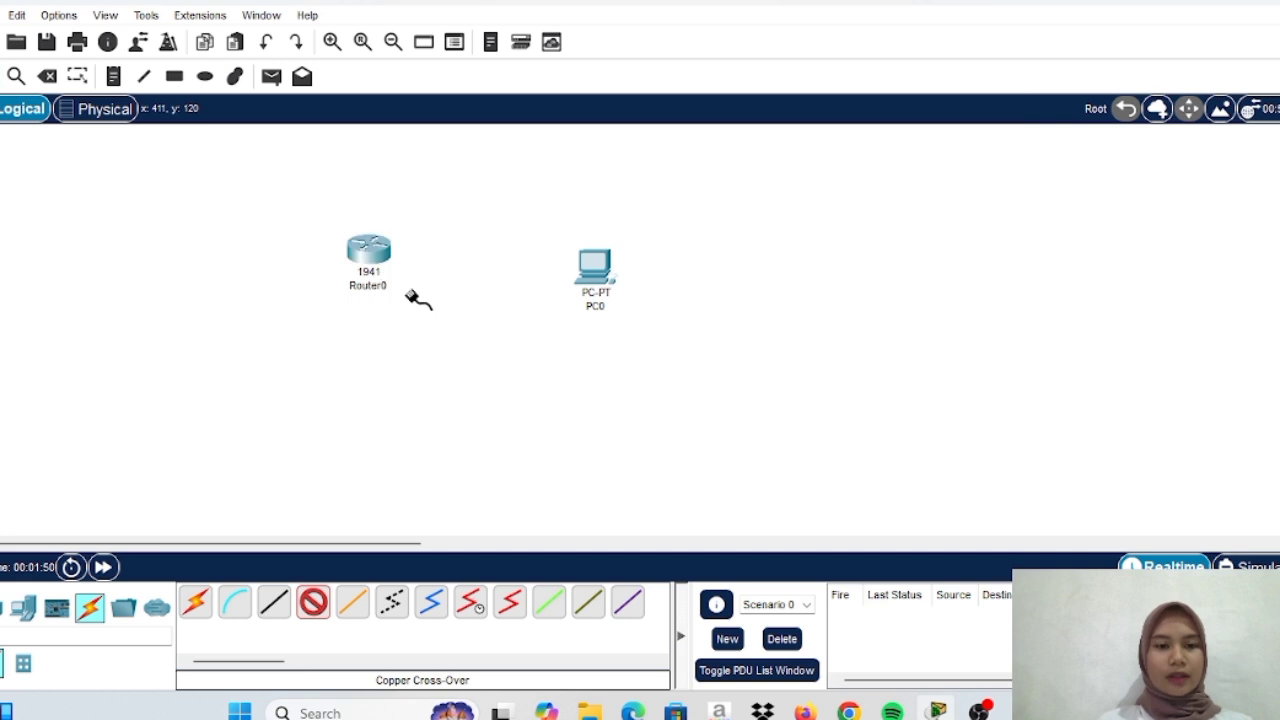
pyautogui.click(597, 264)
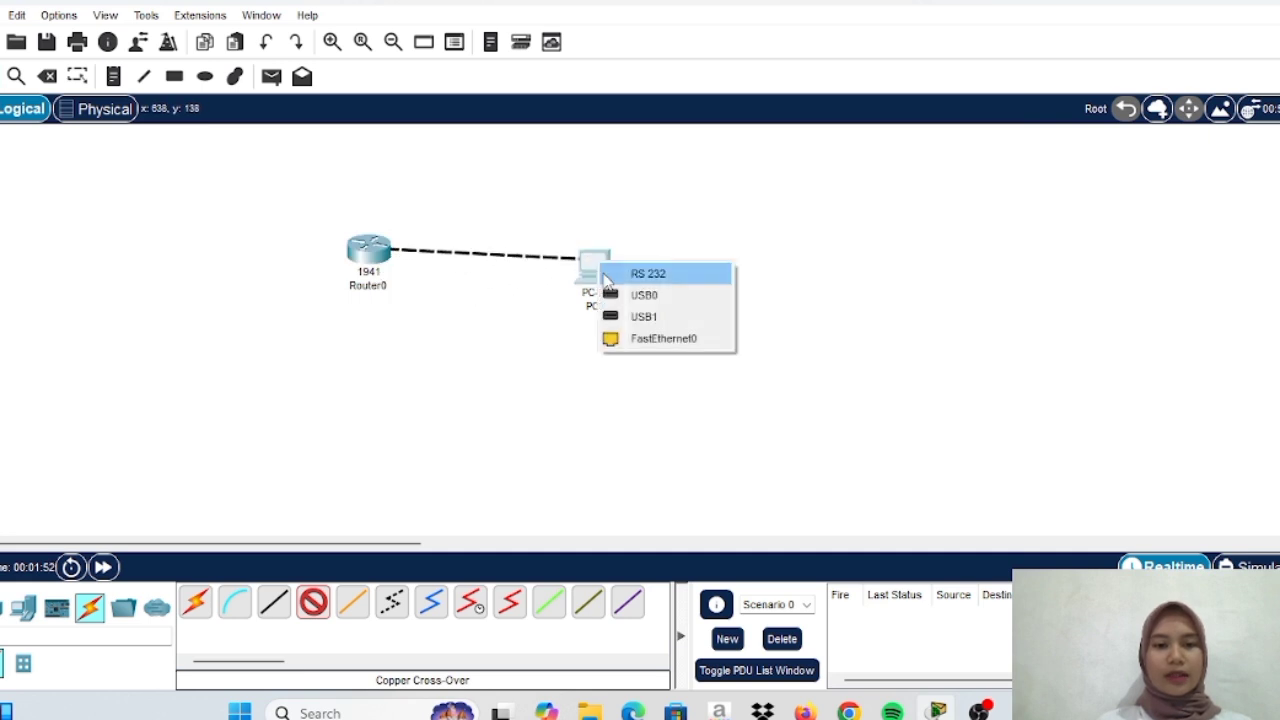
pyautogui.click(636, 340)
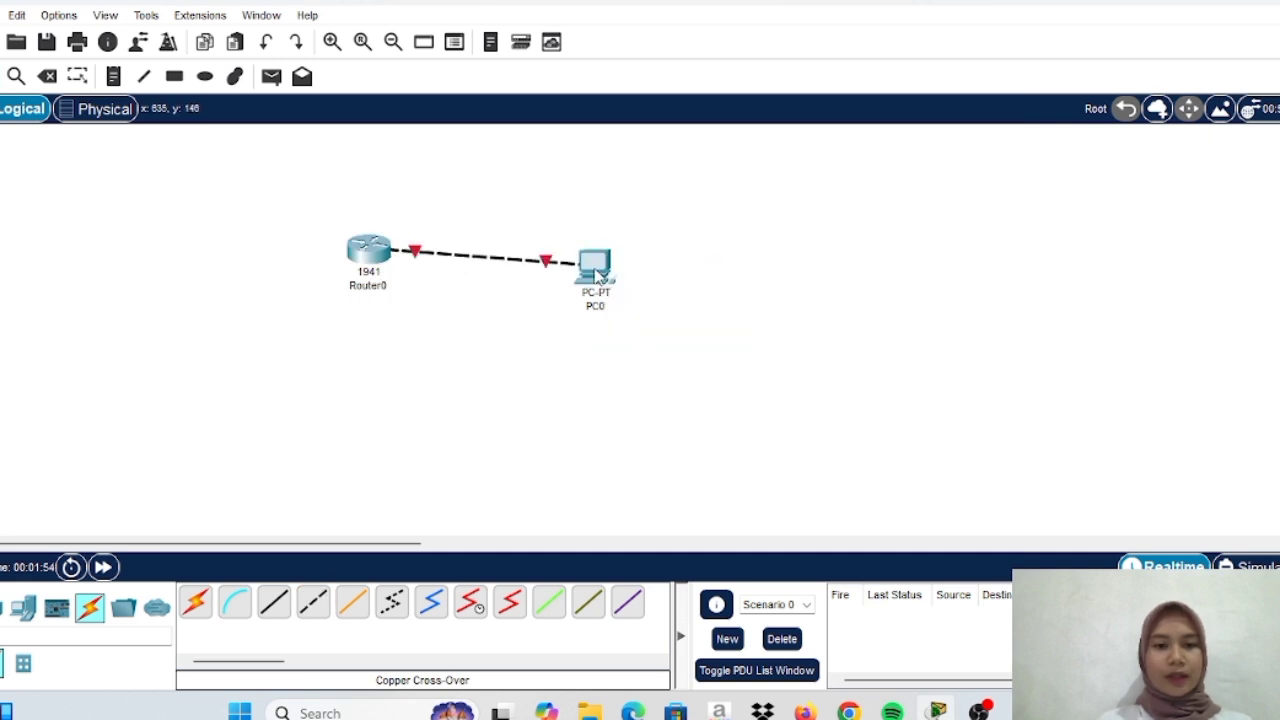
pyautogui.moveTo(597, 275); pyautogui.dragTo(603, 260)
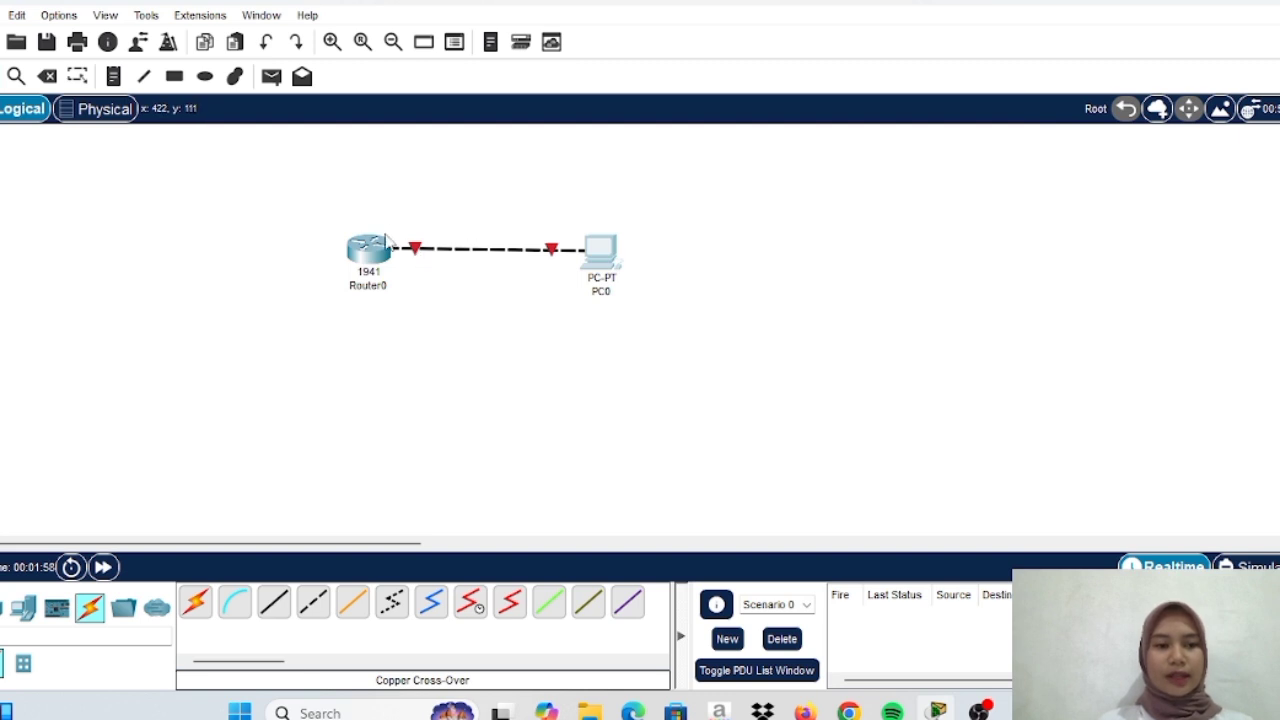
# Select GigabitEthernet0/0 in Router0's Config settings, then bring up the router's CLI
pyautogui.moveTo(378, 250)
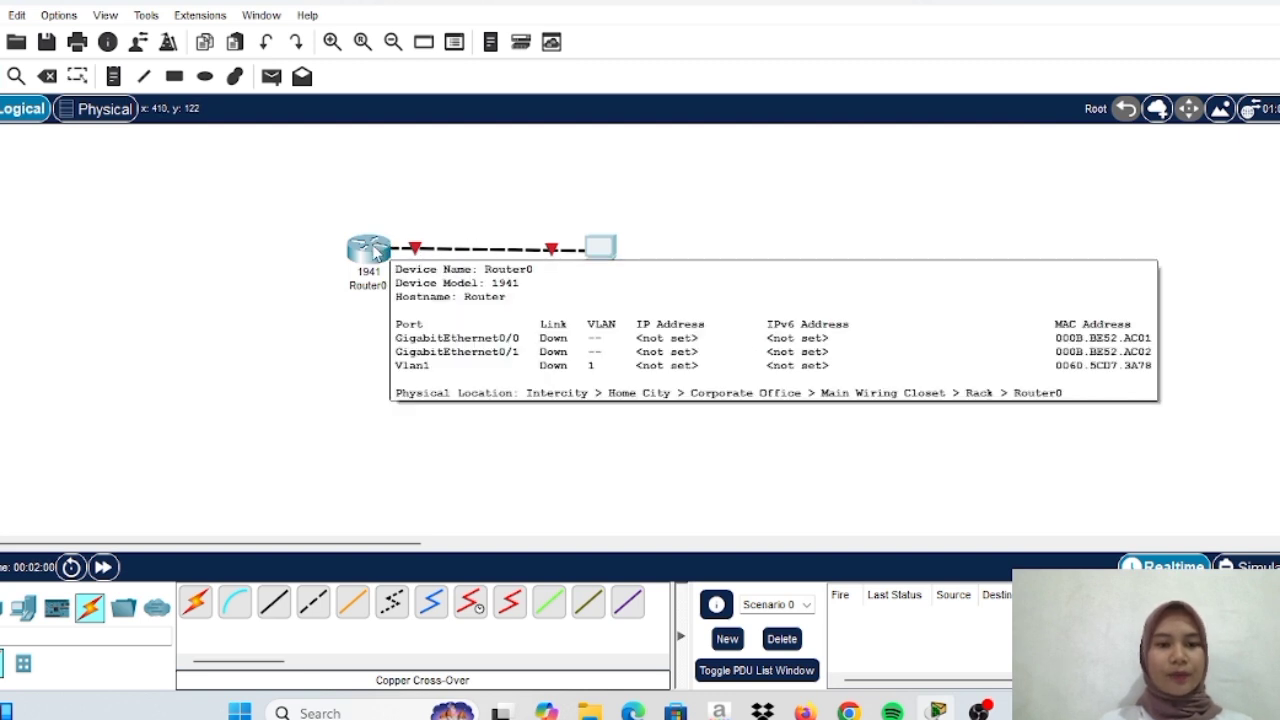
pyautogui.click(371, 251)
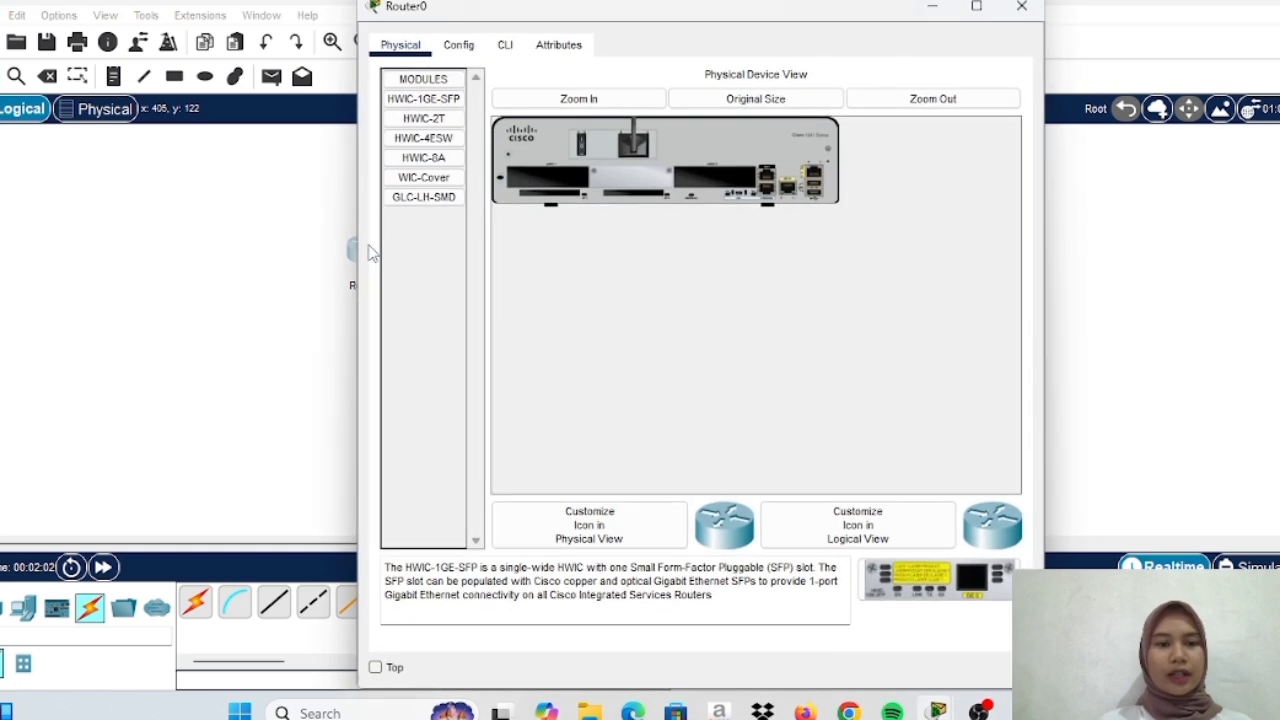
pyautogui.click(458, 46)
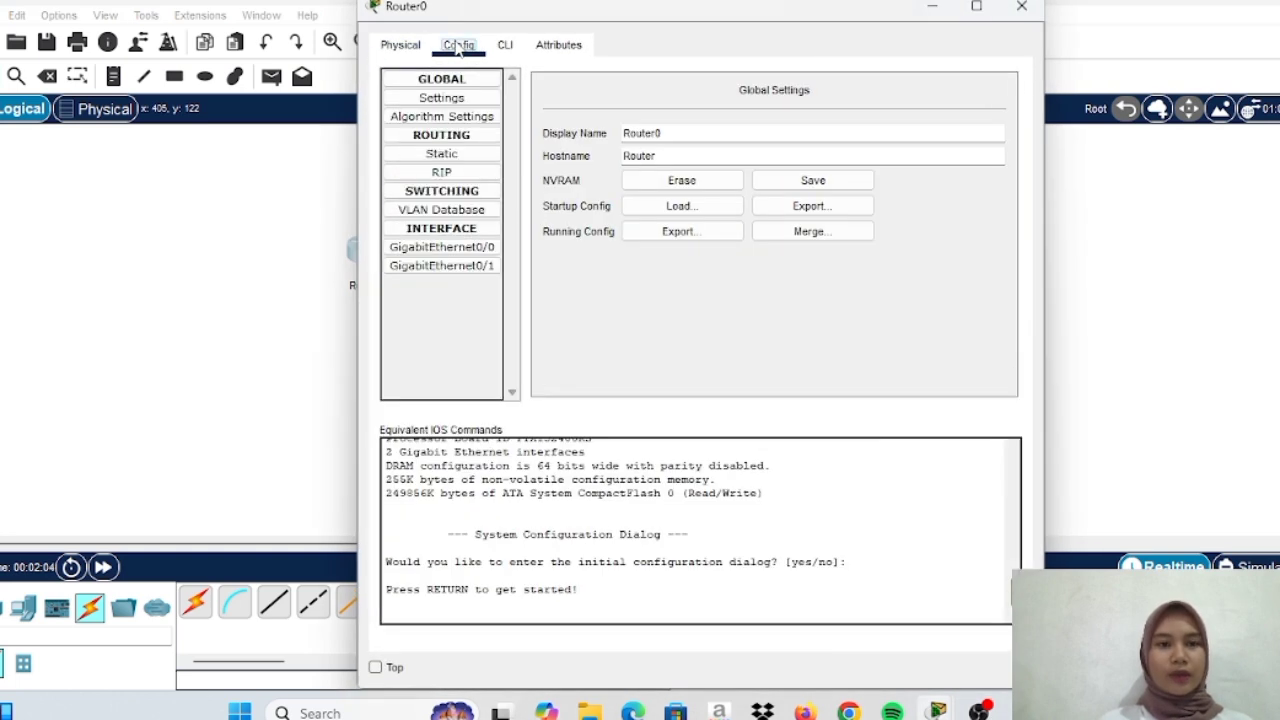
pyautogui.click(463, 248)
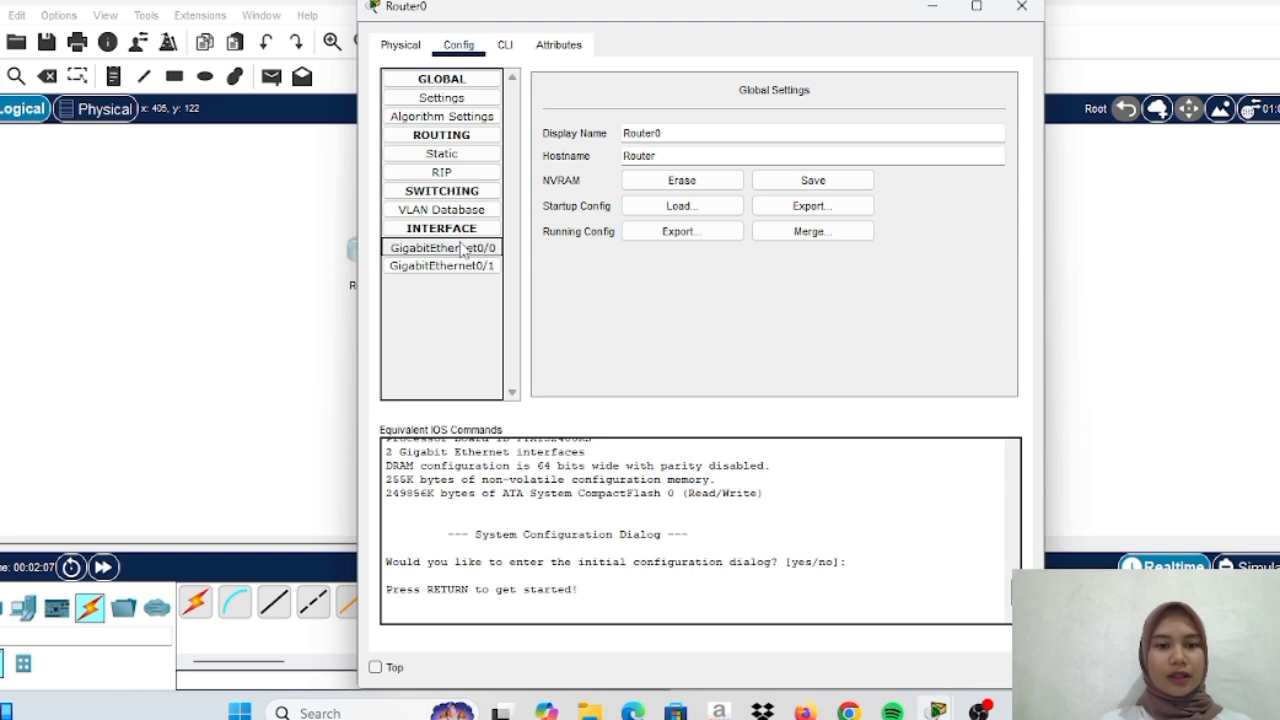
pyautogui.click(505, 45)
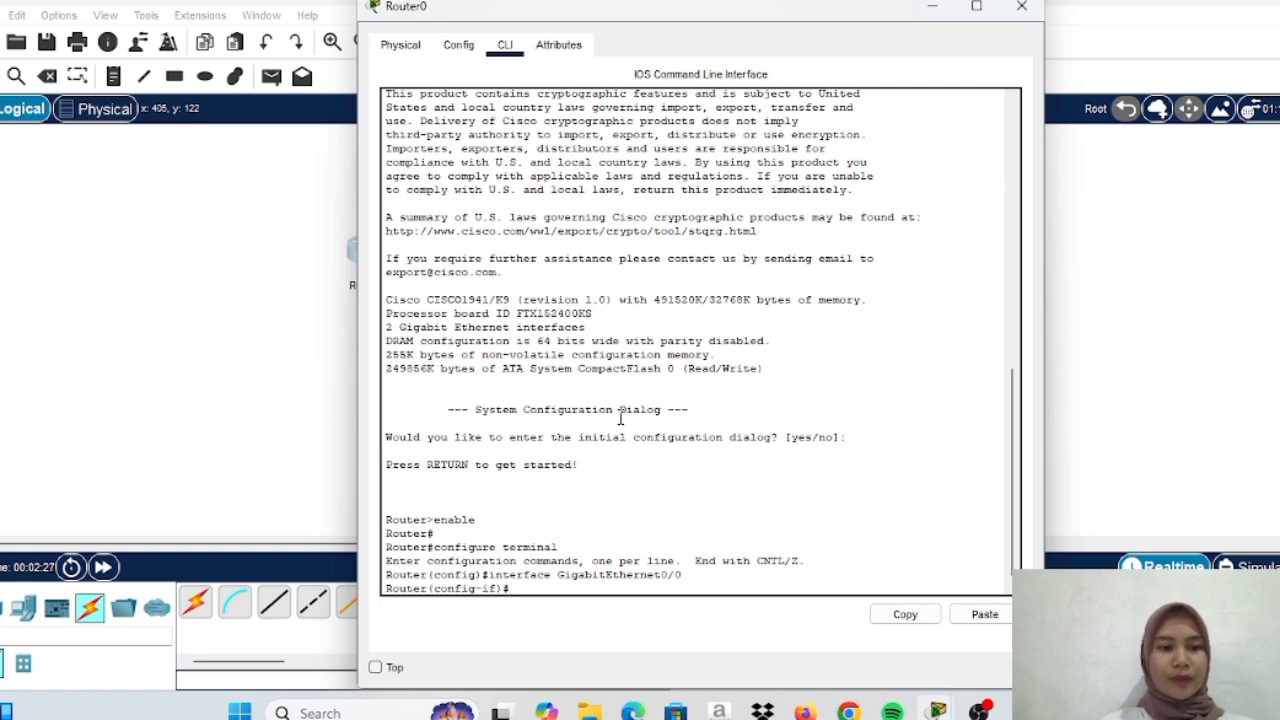
# Give Router0's GigabitEthernet0/0 address 192.168.10.1 255.255.255.0 and enable it with 'no shut'
pyautogui.write('io')
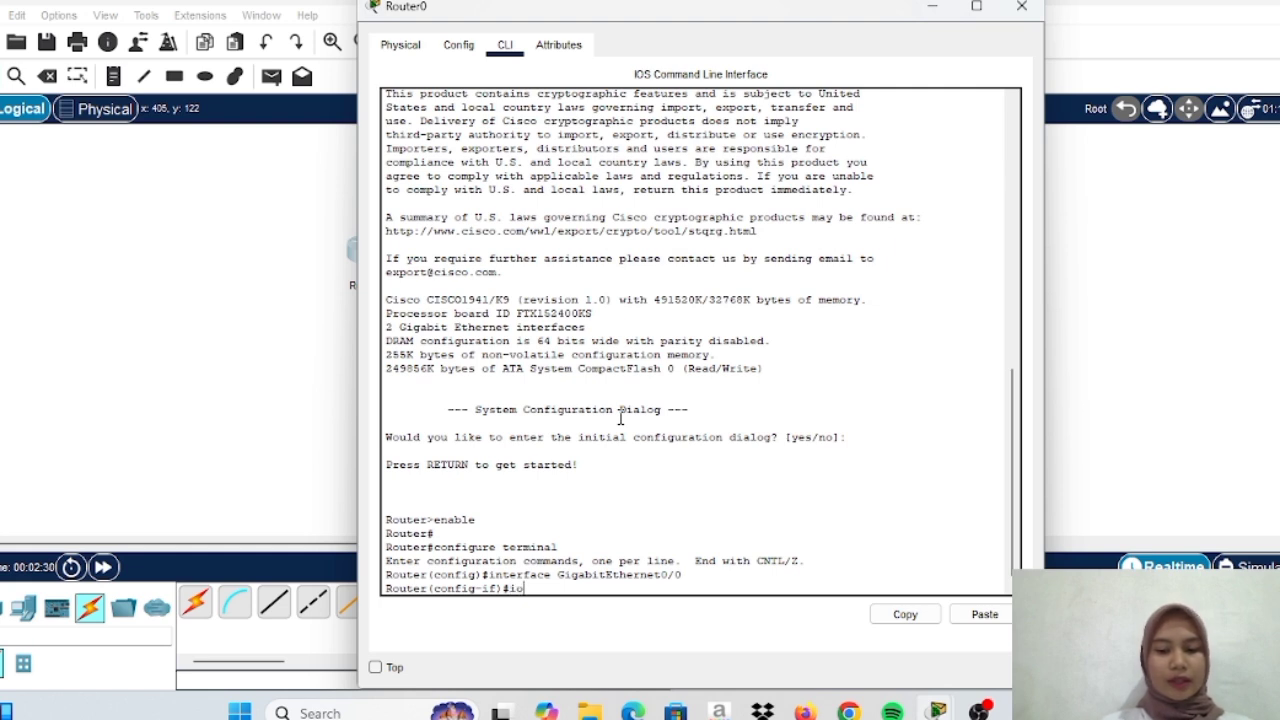
pyautogui.press('BackSpace')
pyautogui.write('p address 19')
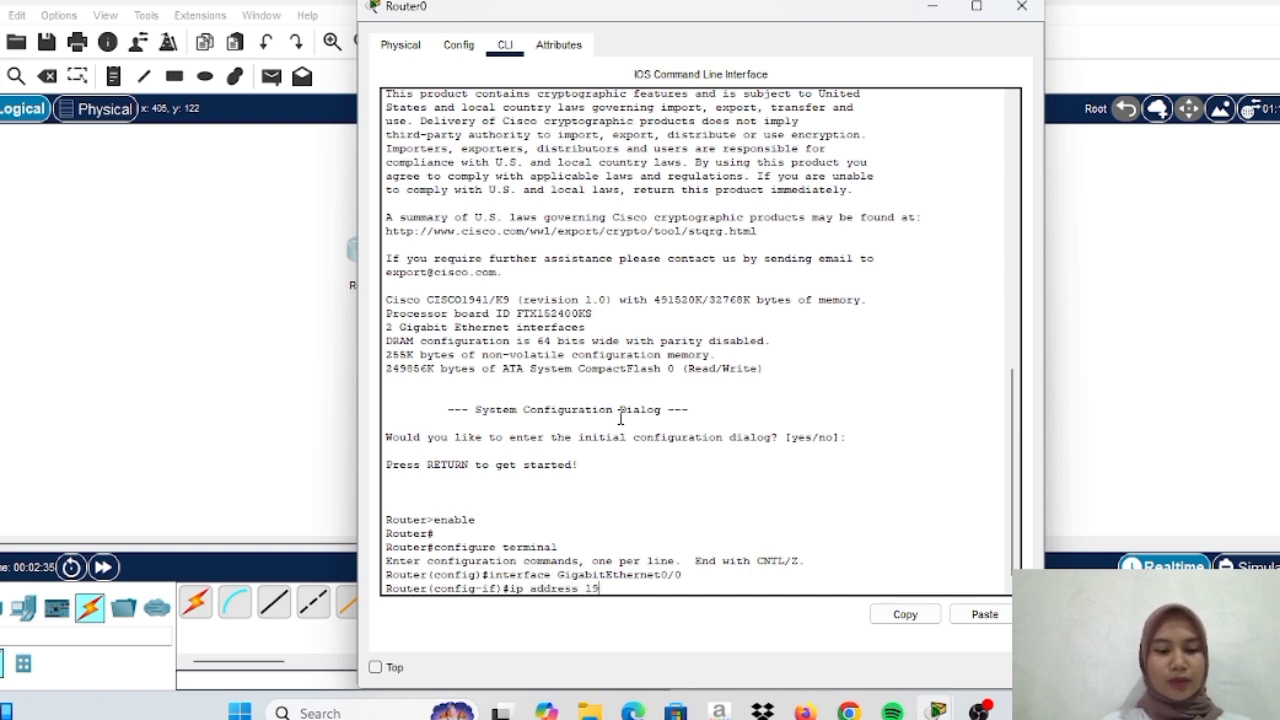
pyautogui.write('2.168.10.1')
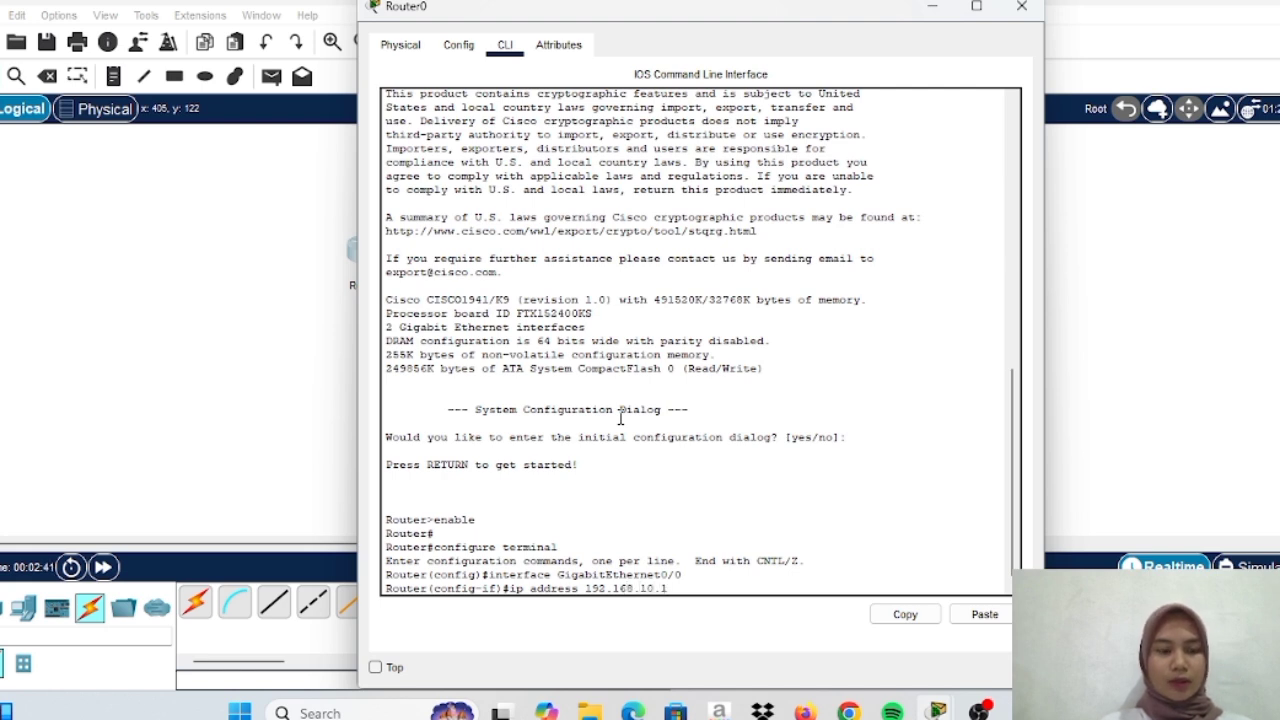
pyautogui.write(' 255')
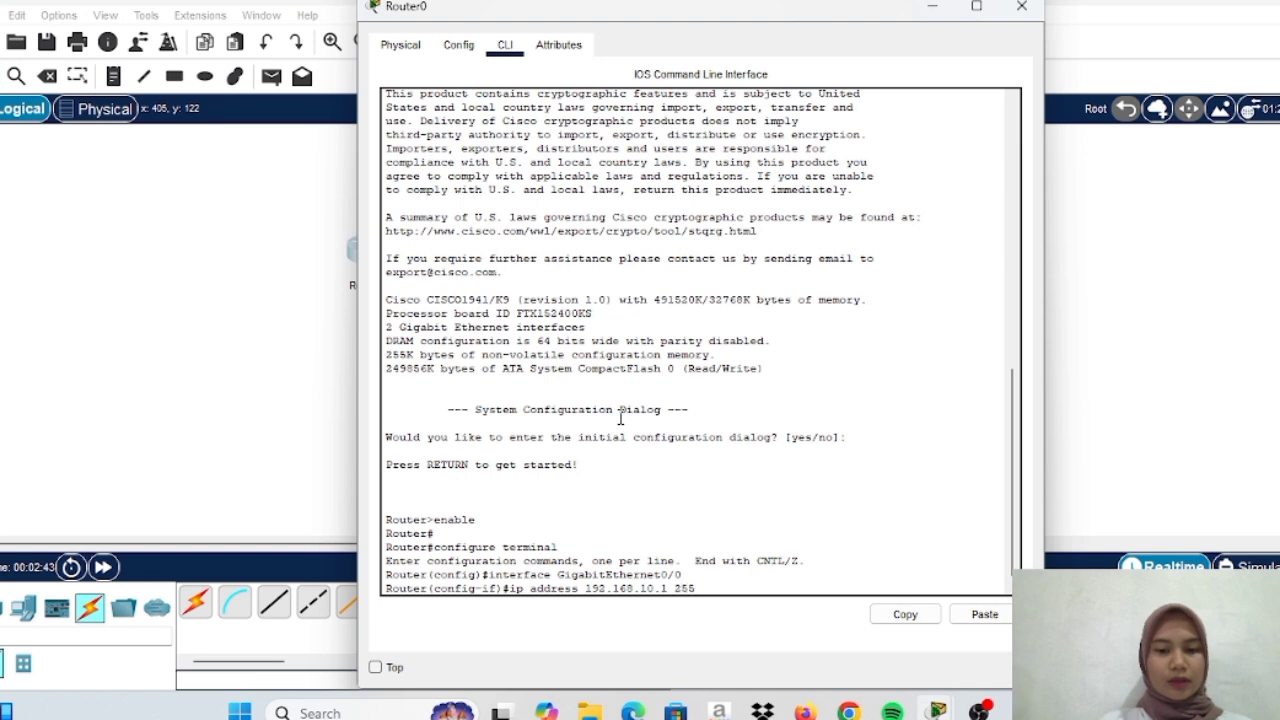
pyautogui.write('.255')
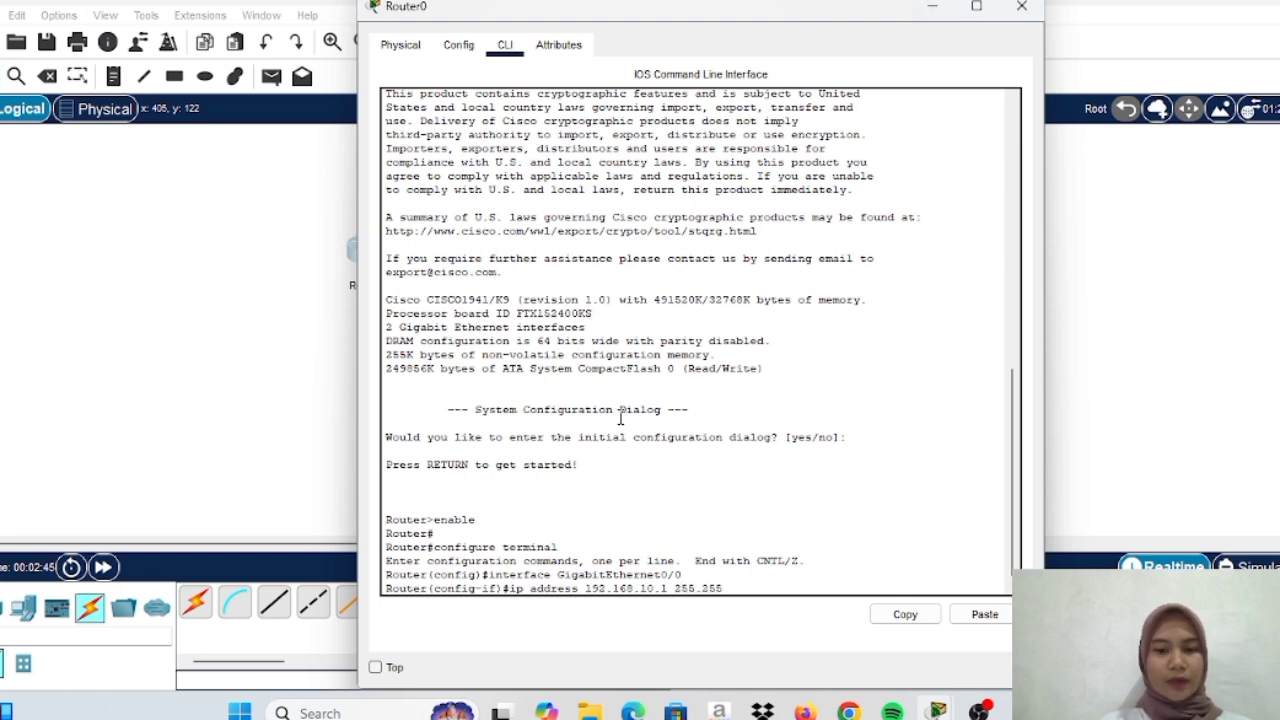
pyautogui.write('.255.255')
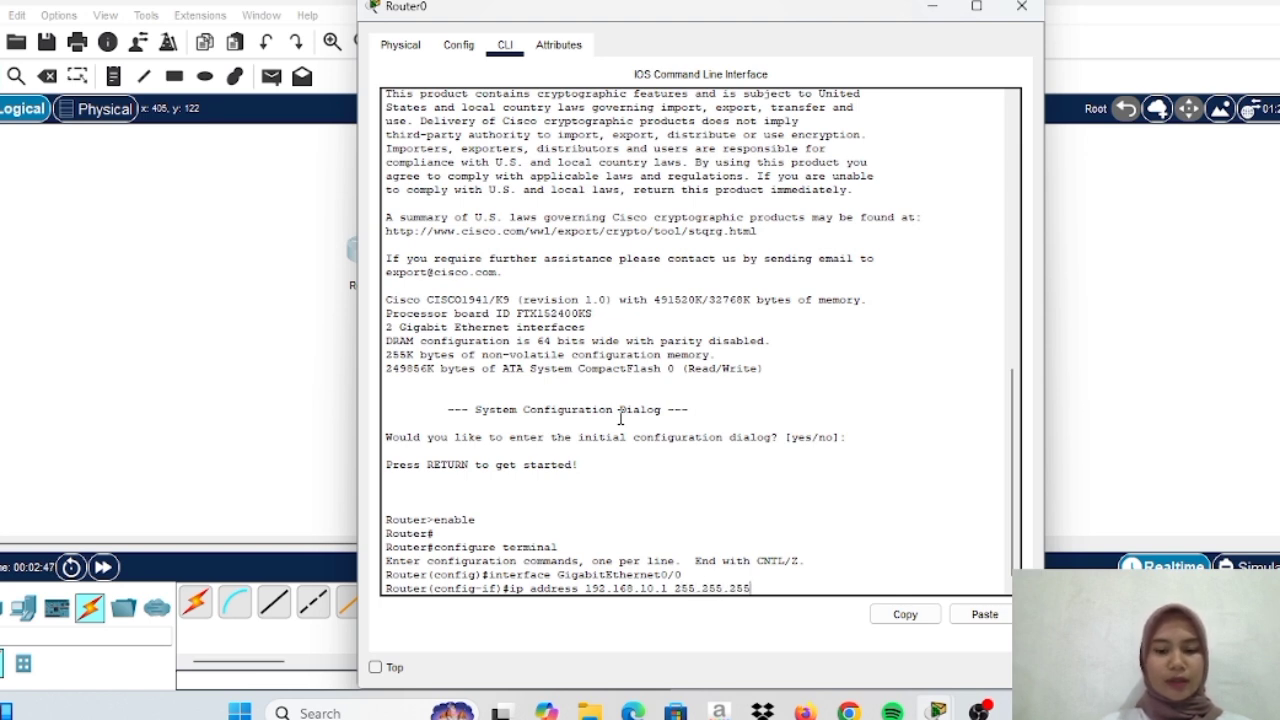
pyautogui.write('0')
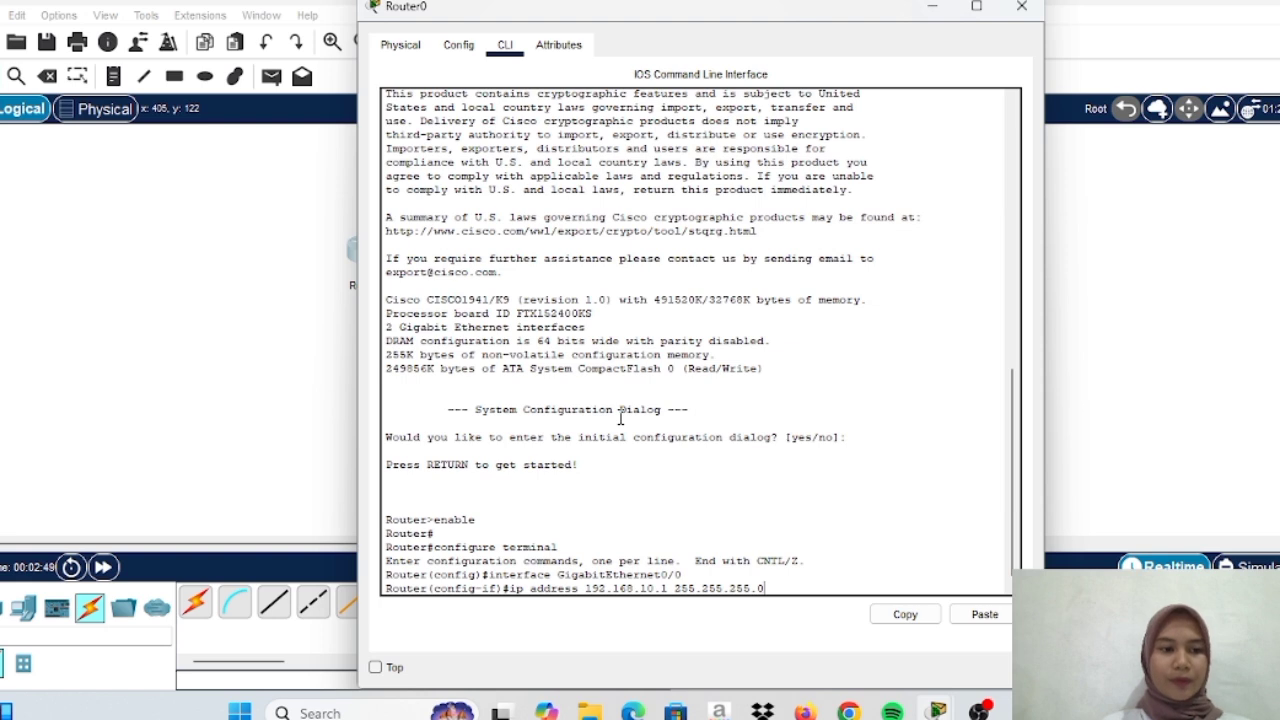
pyautogui.press('Return')
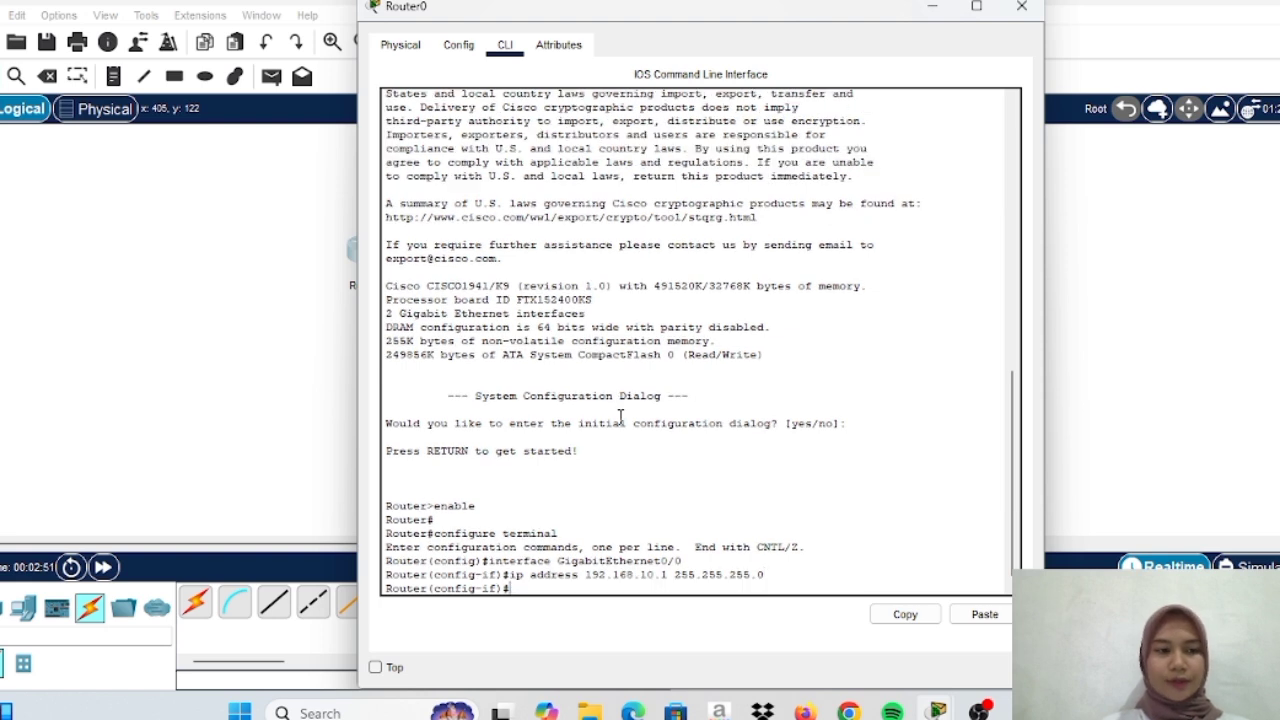
pyautogui.write('no s')
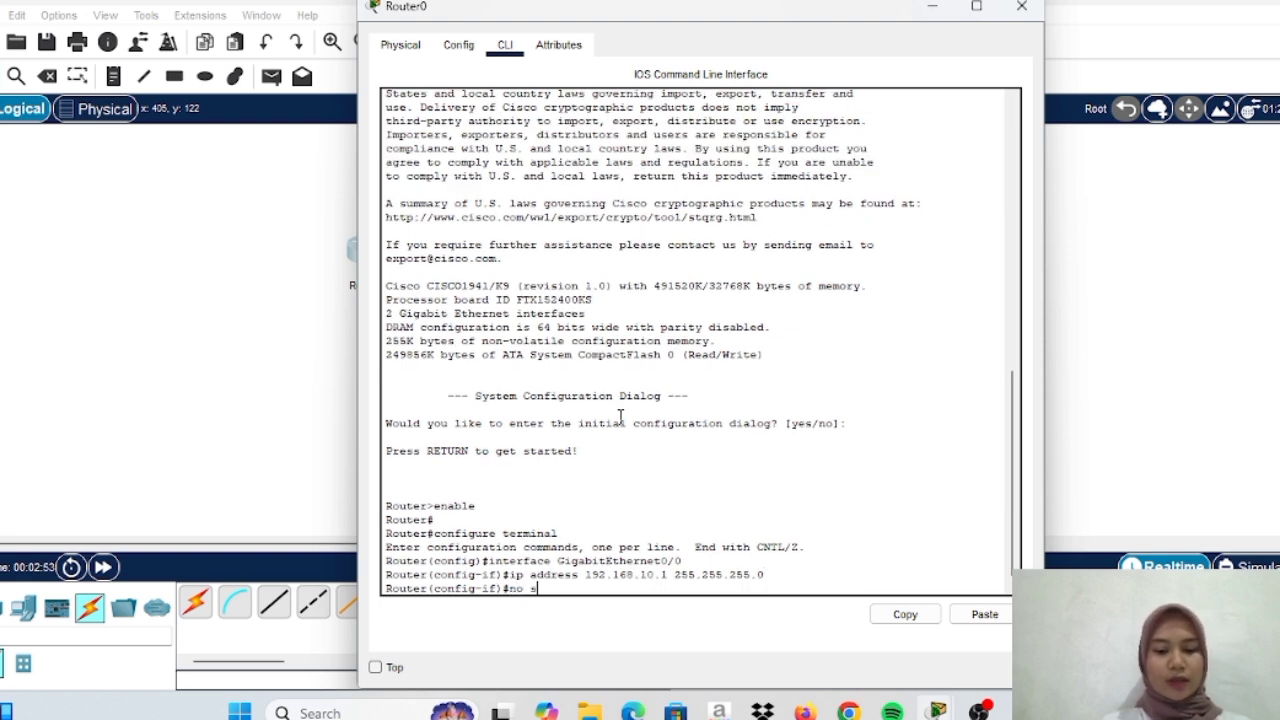
pyautogui.write('hut')
pyautogui.press('Return')
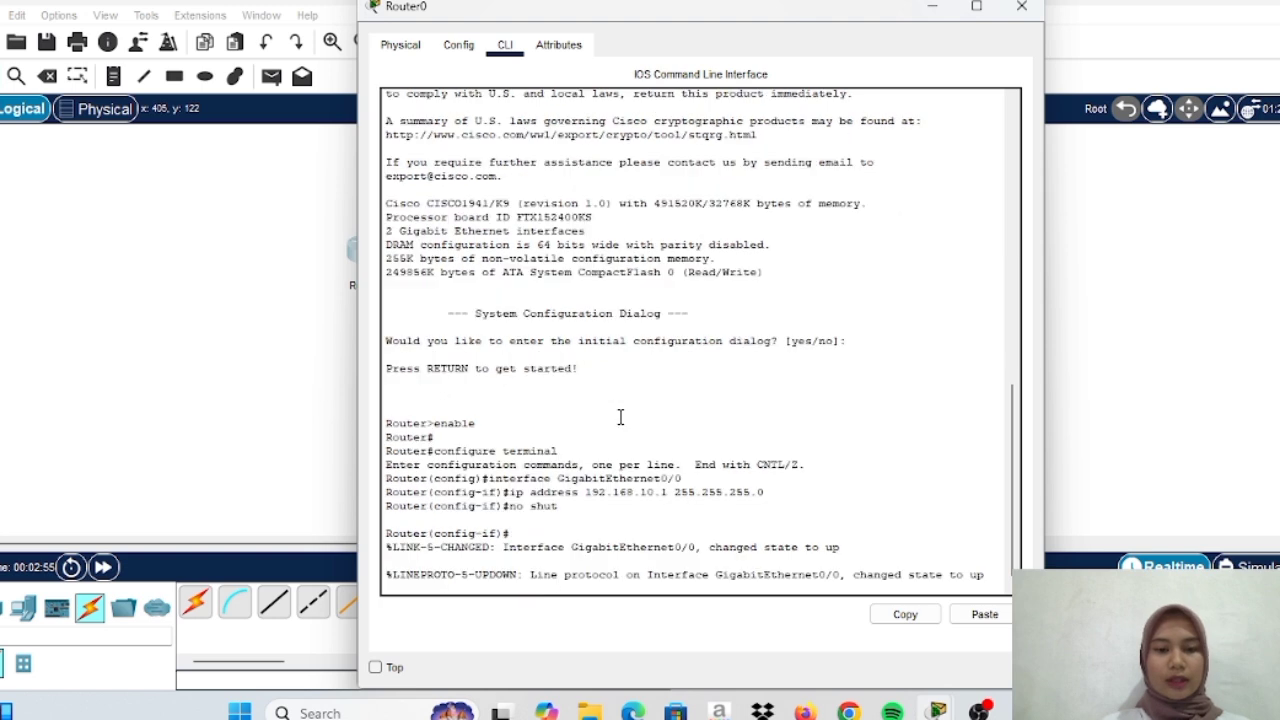
# Exclude 192.168.10.1 through 192.168.10.50 from DHCP with 'ip dhcp excluded-address'
pyautogui.press('Return')
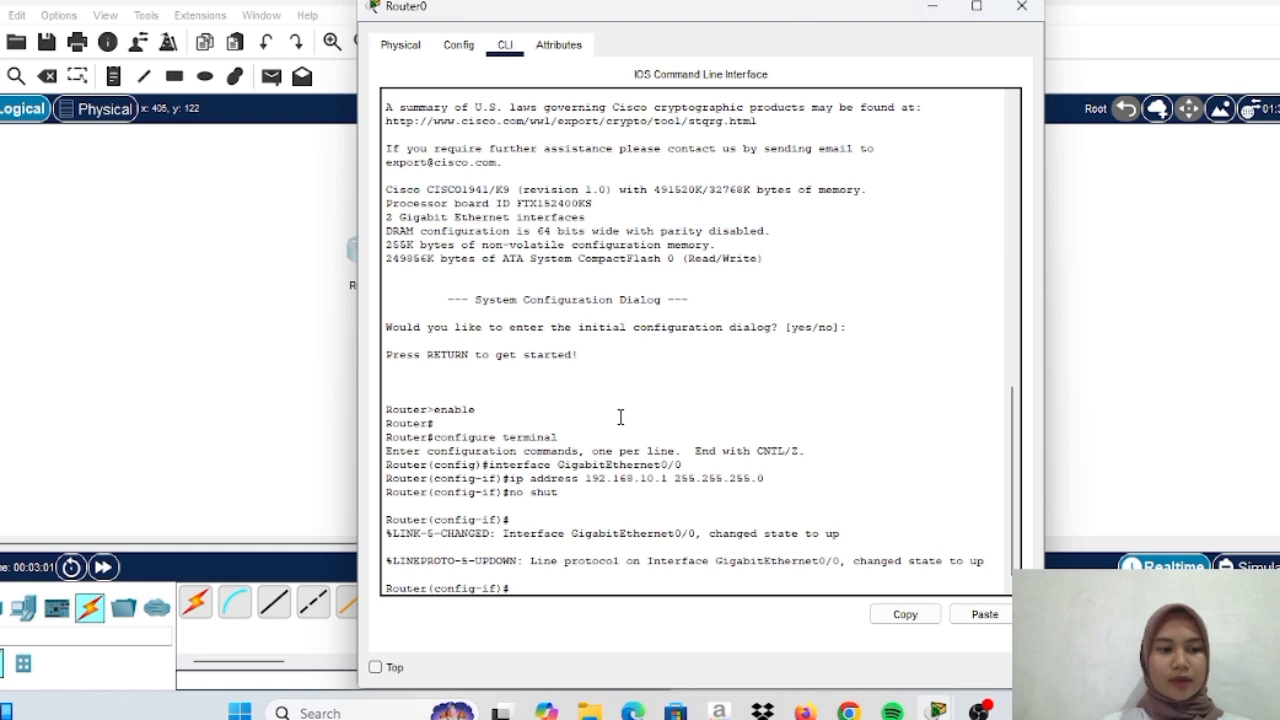
pyautogui.write('ip dh')
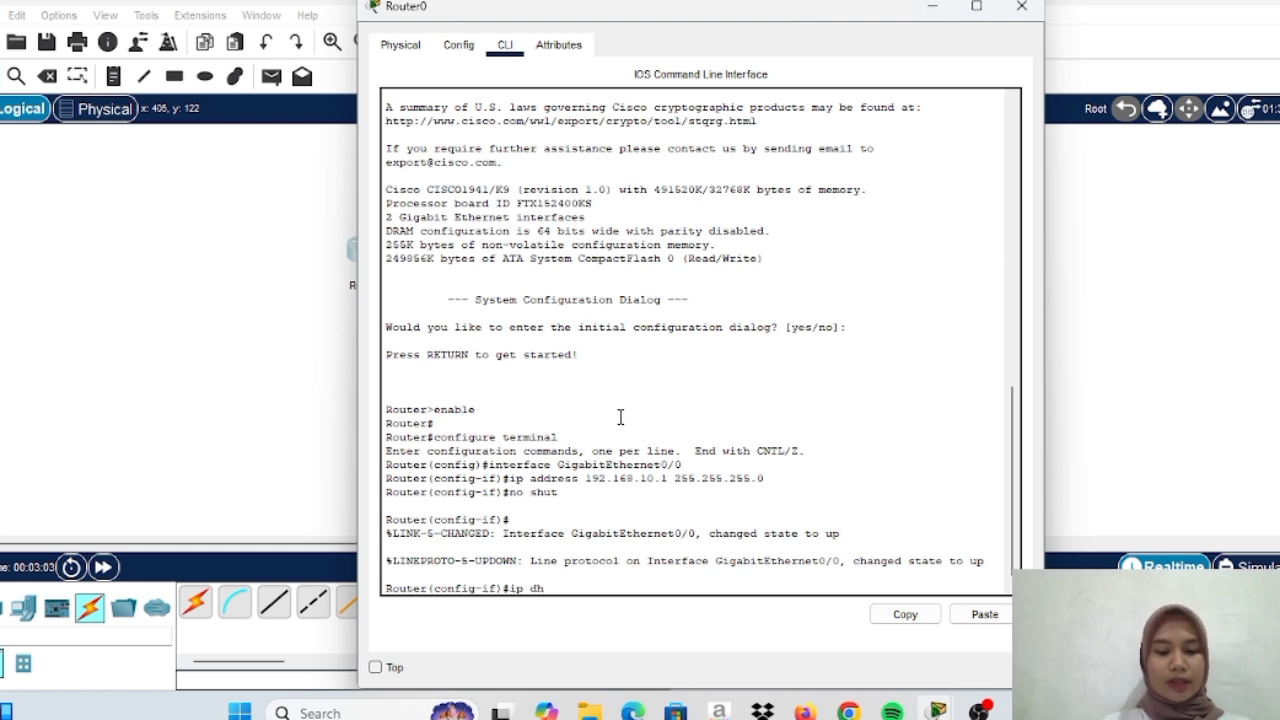
pyautogui.write('cp')
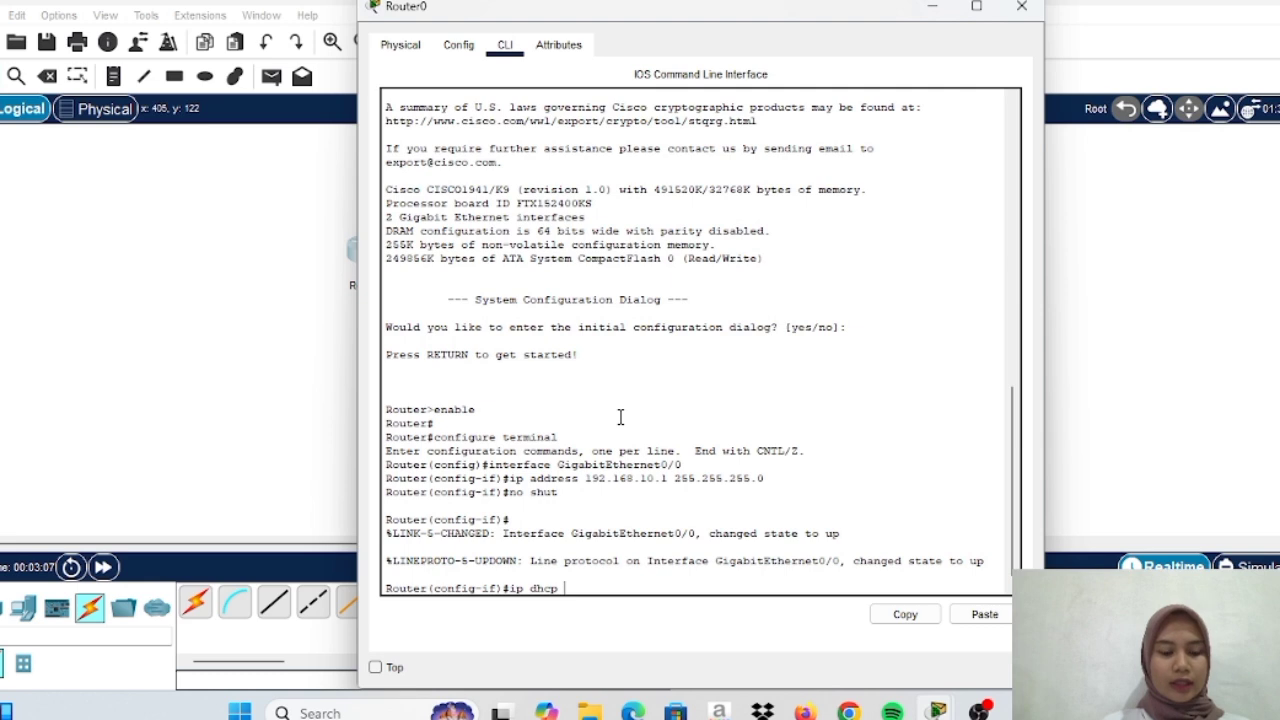
pyautogui.write(' excluded')
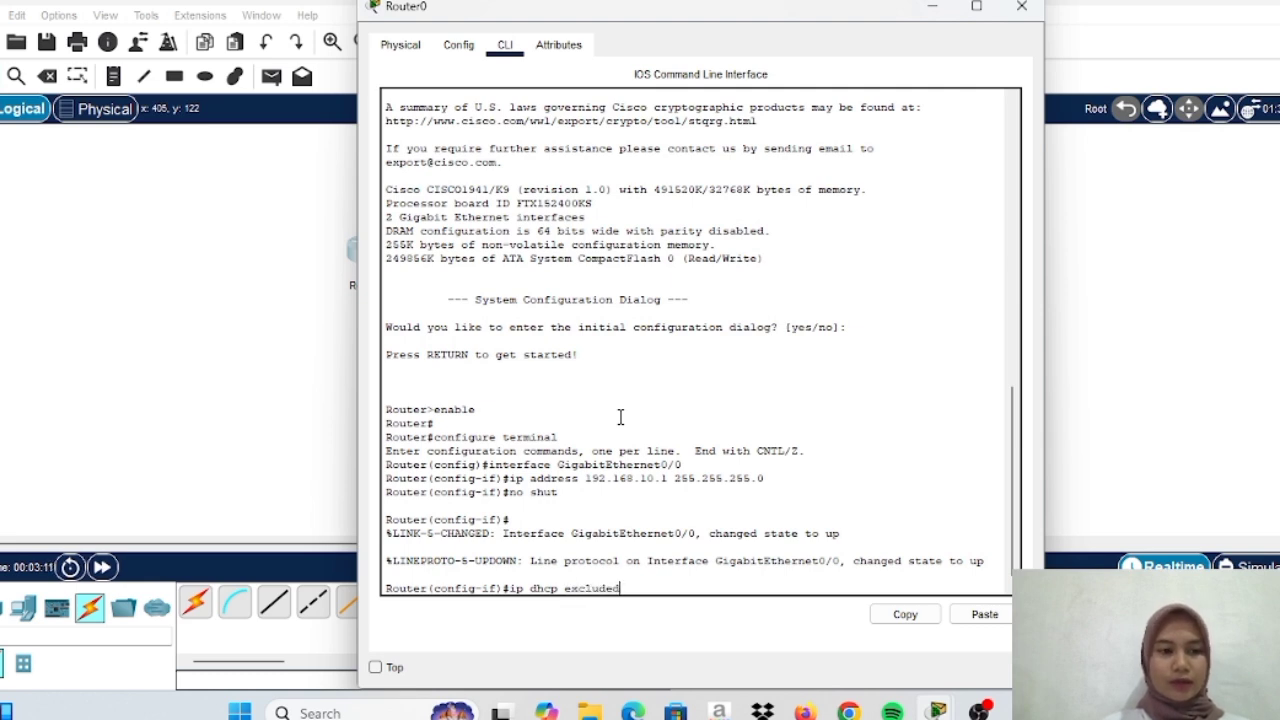
pyautogui.write('-address')
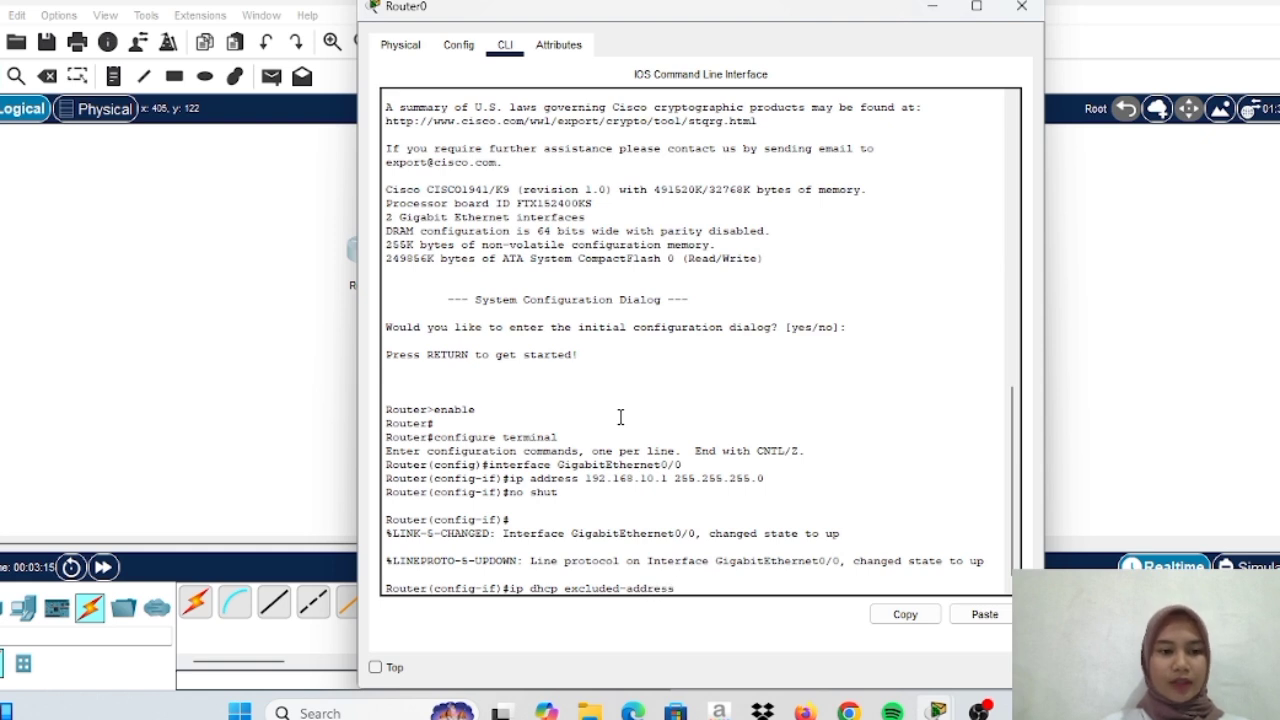
pyautogui.write(' 192')
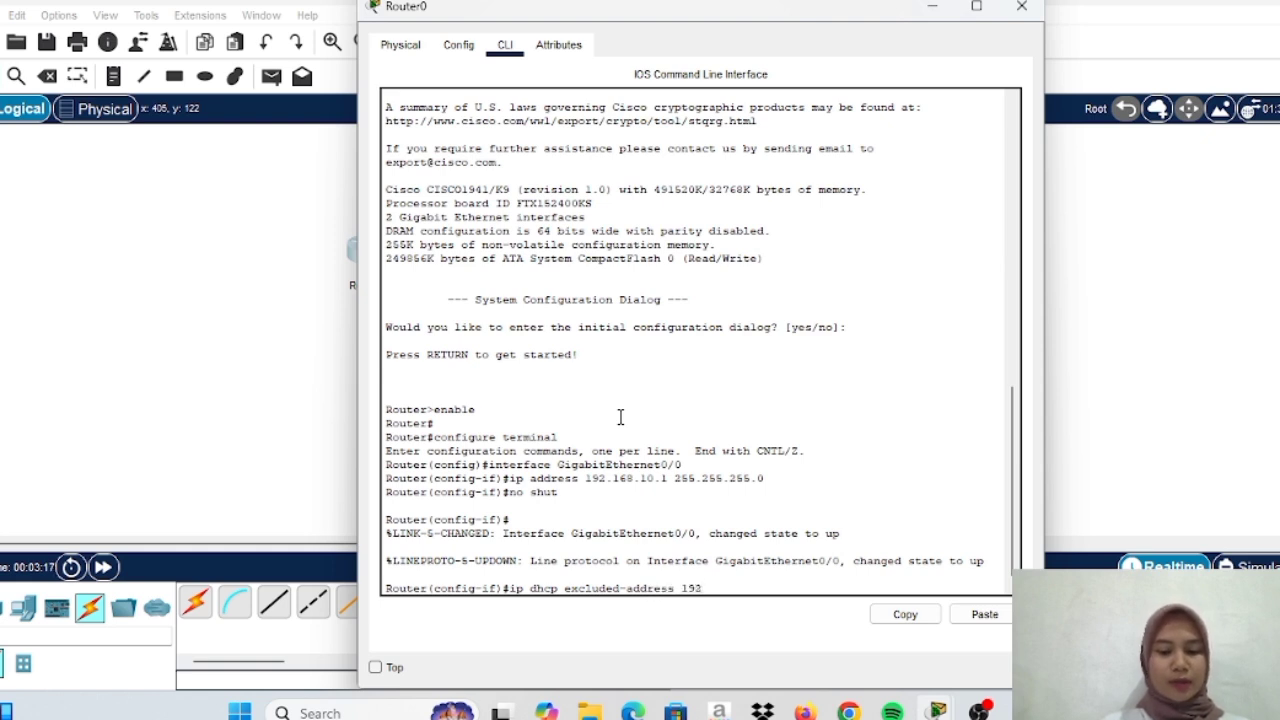
pyautogui.write('.168.')
pyautogui.write('10.1')
pyautogui.write(' 192')
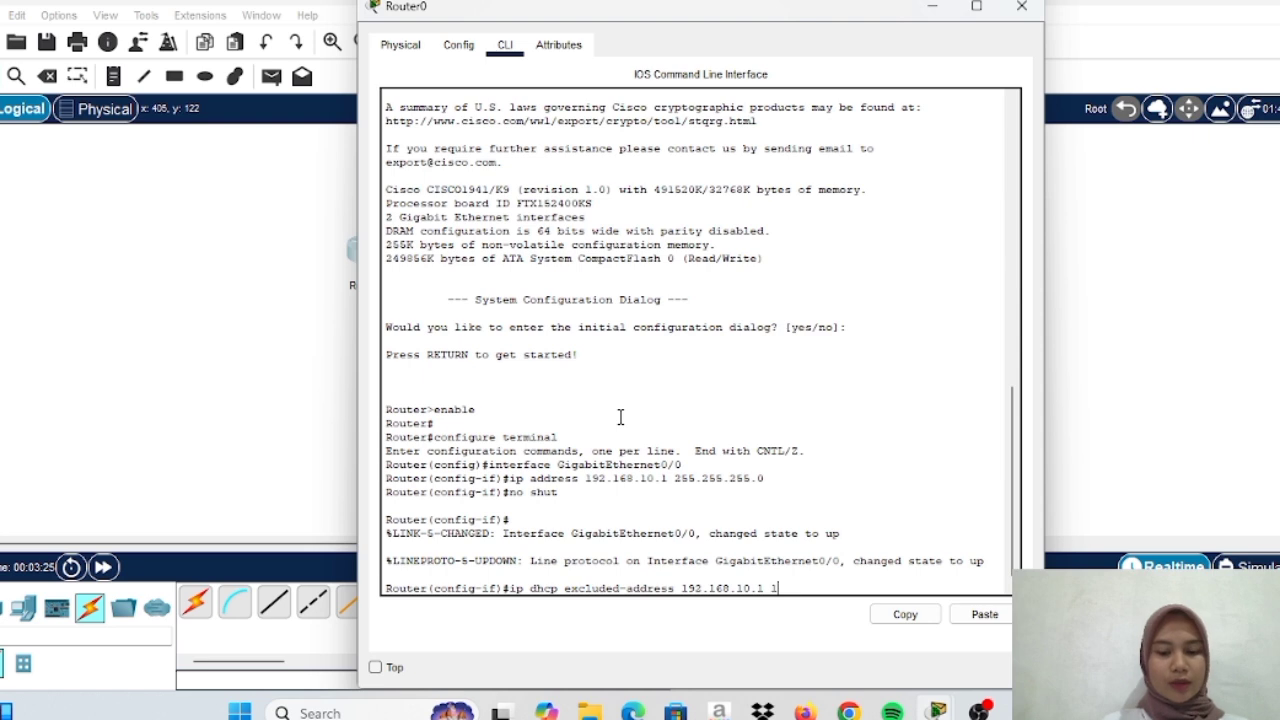
pyautogui.write('.168')
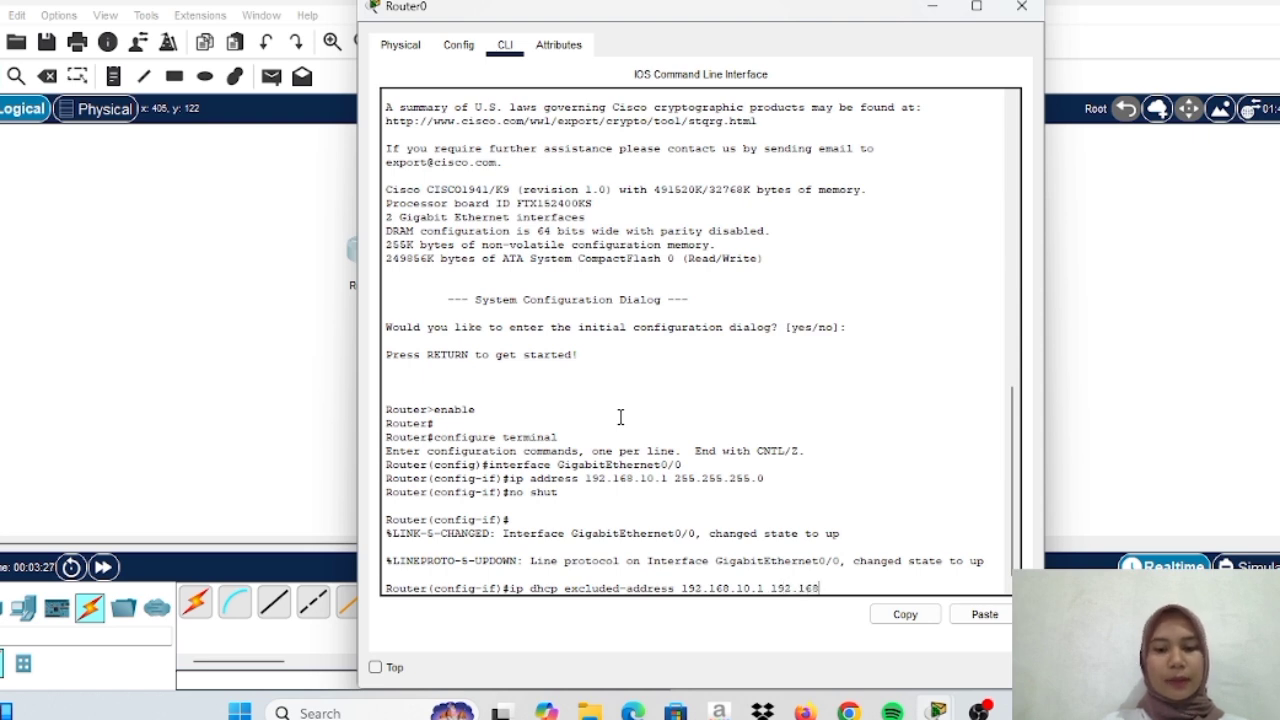
pyautogui.write('.10.50')
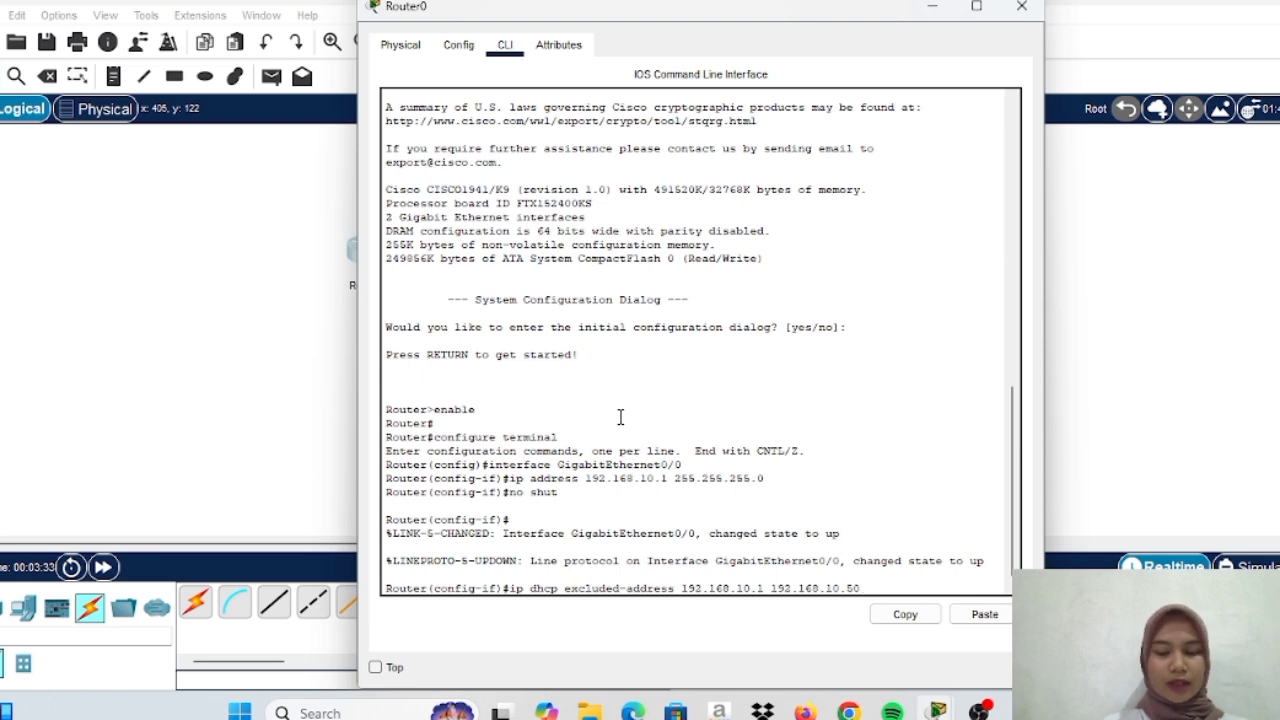
pyautogui.press('Return')
# Exclude 192.168.10.100 through 192.168.10.254 from DHCP as a second range
pyautogui.write('ip dhcp')
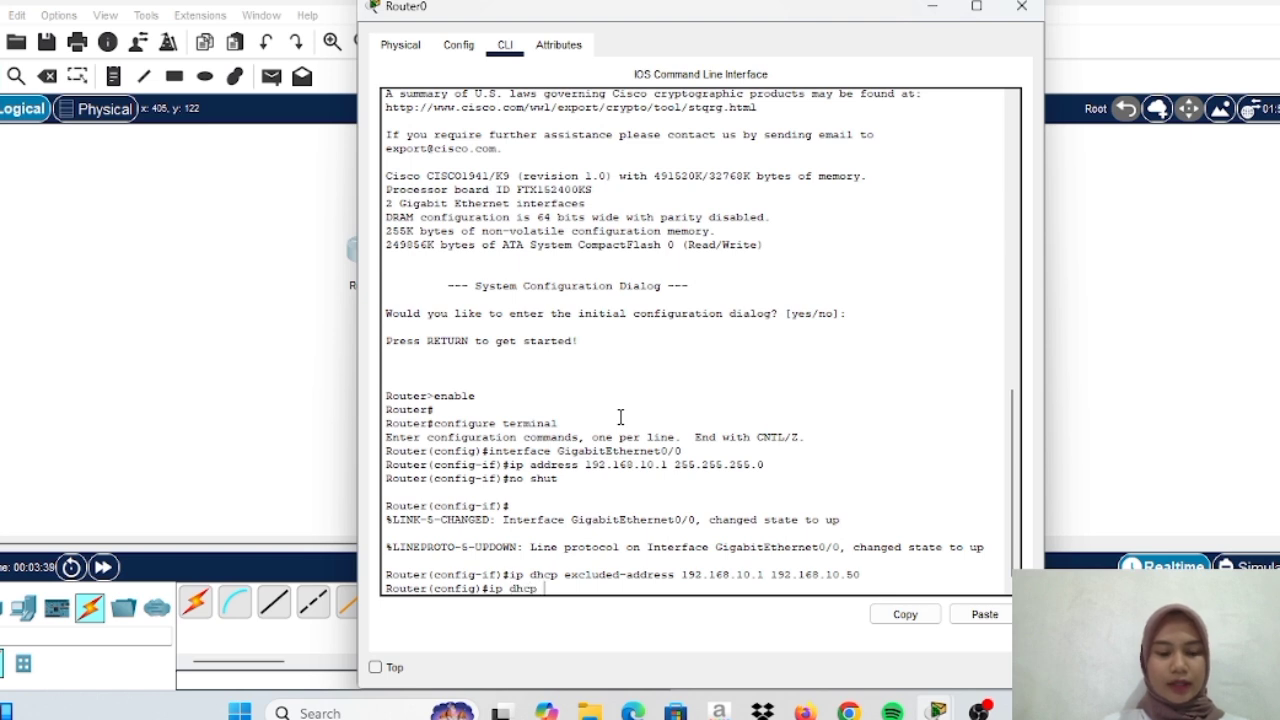
pyautogui.write(' excluded-add')
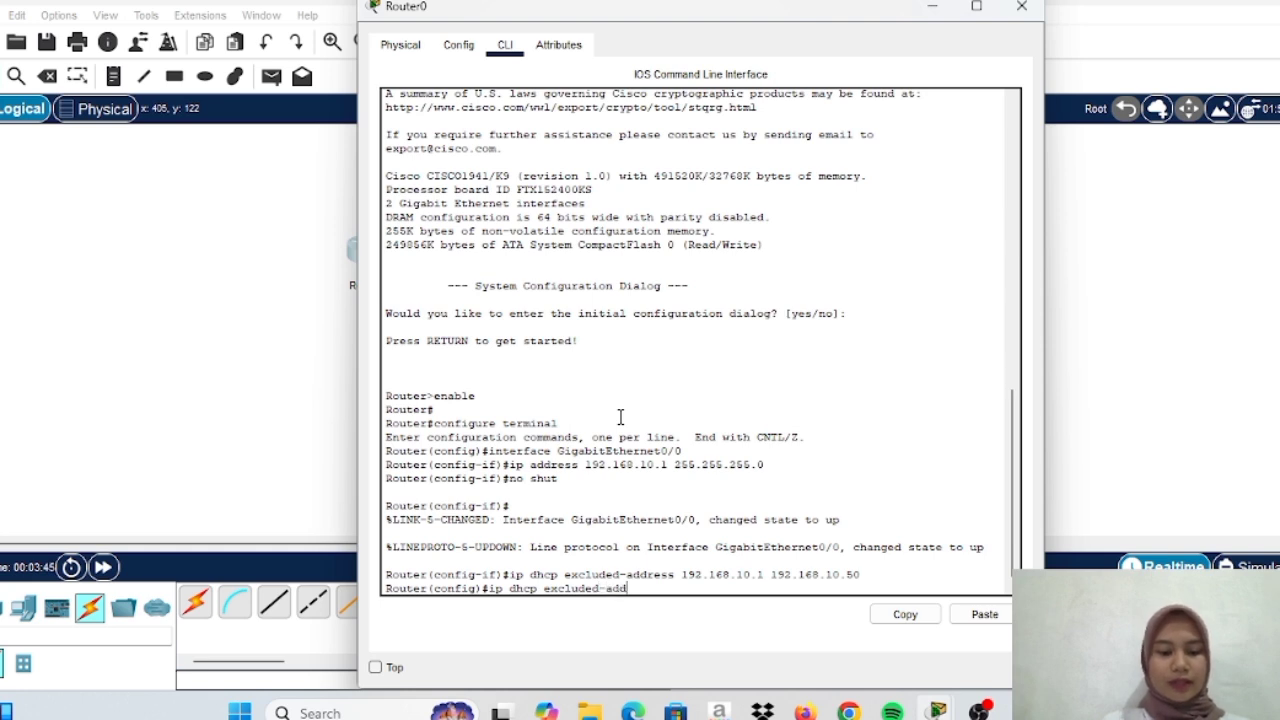
pyautogui.write('ress ')
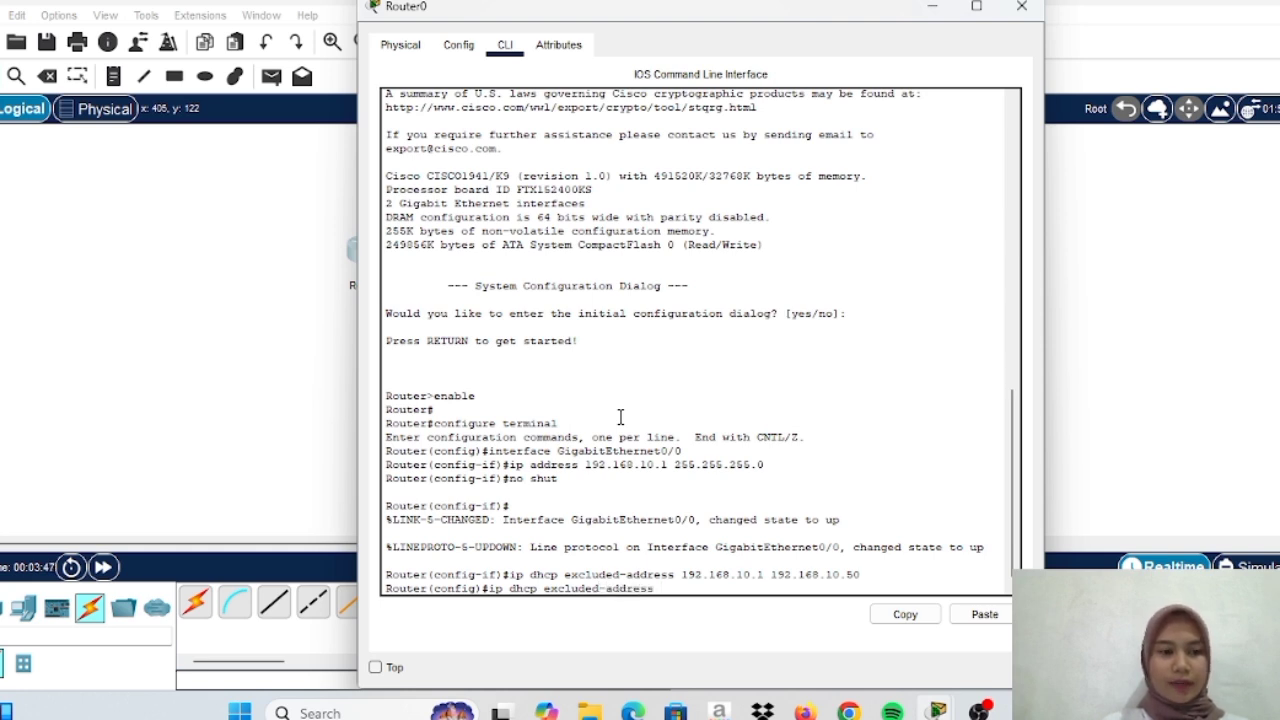
pyautogui.write('192.')
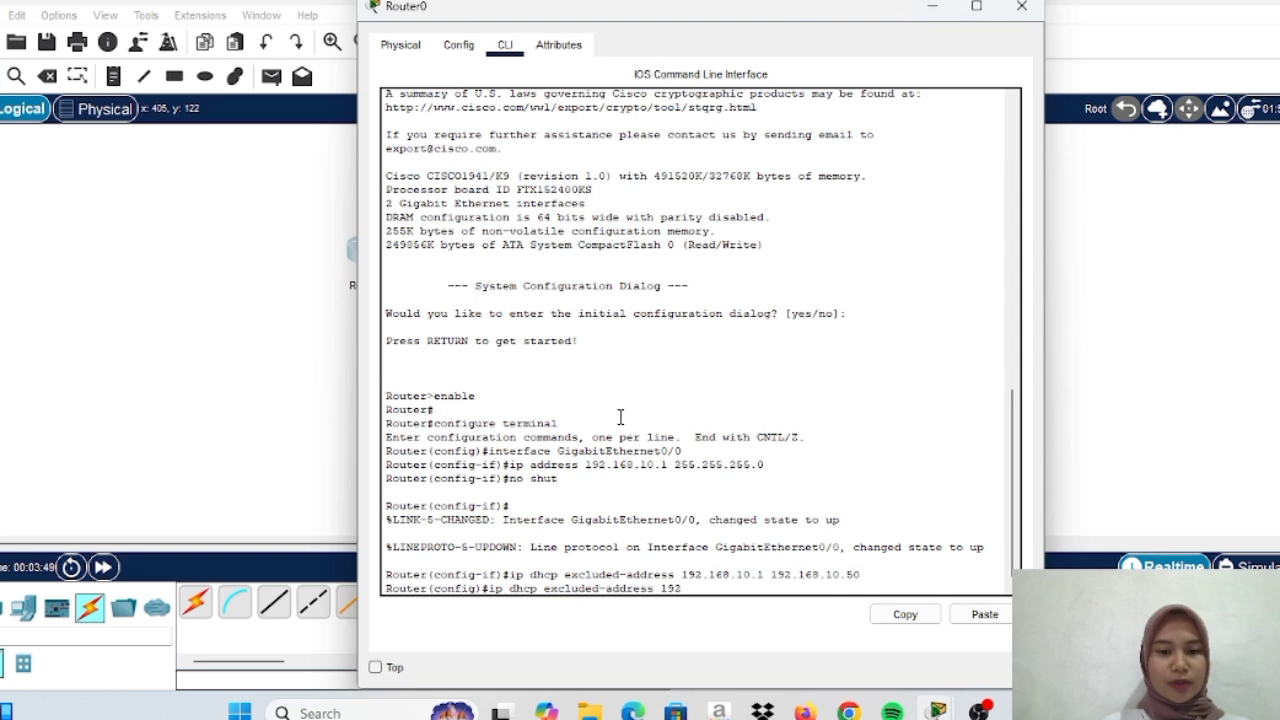
pyautogui.write('168')
pyautogui.write('.')
pyautogui.write('10.1')
pyautogui.write('00 ')
pyautogui.write('192')
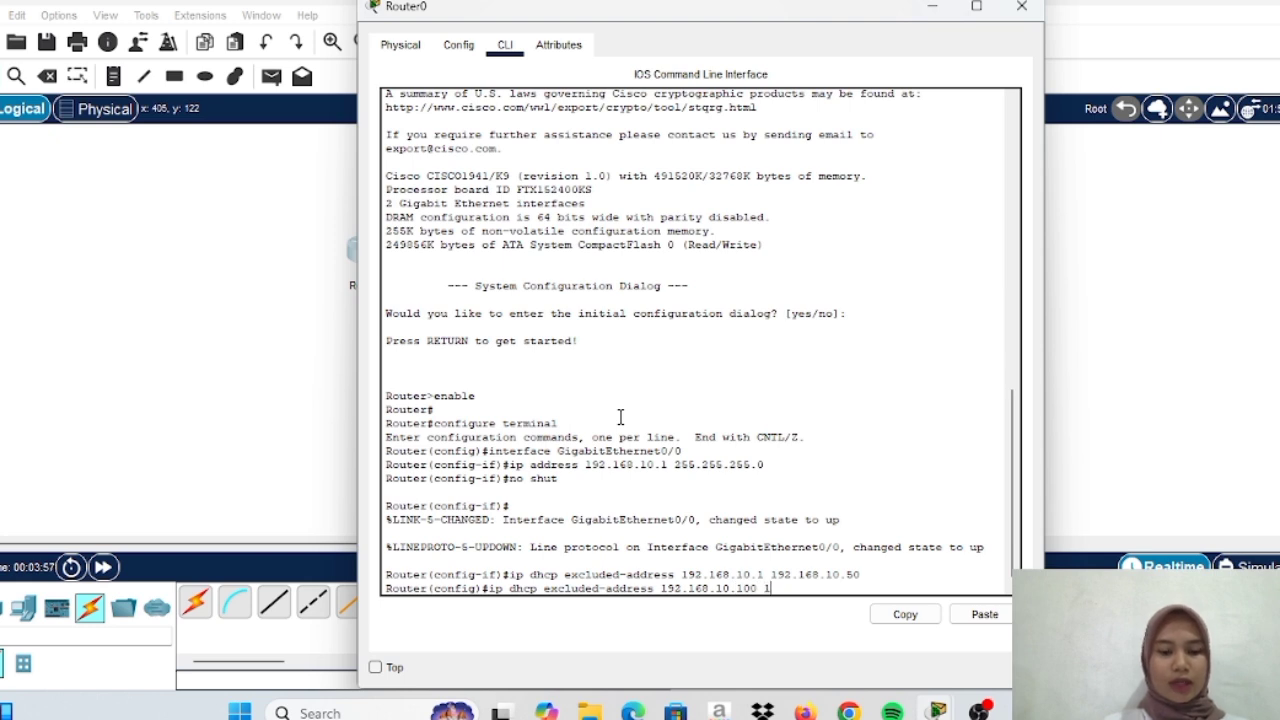
pyautogui.write('.168')
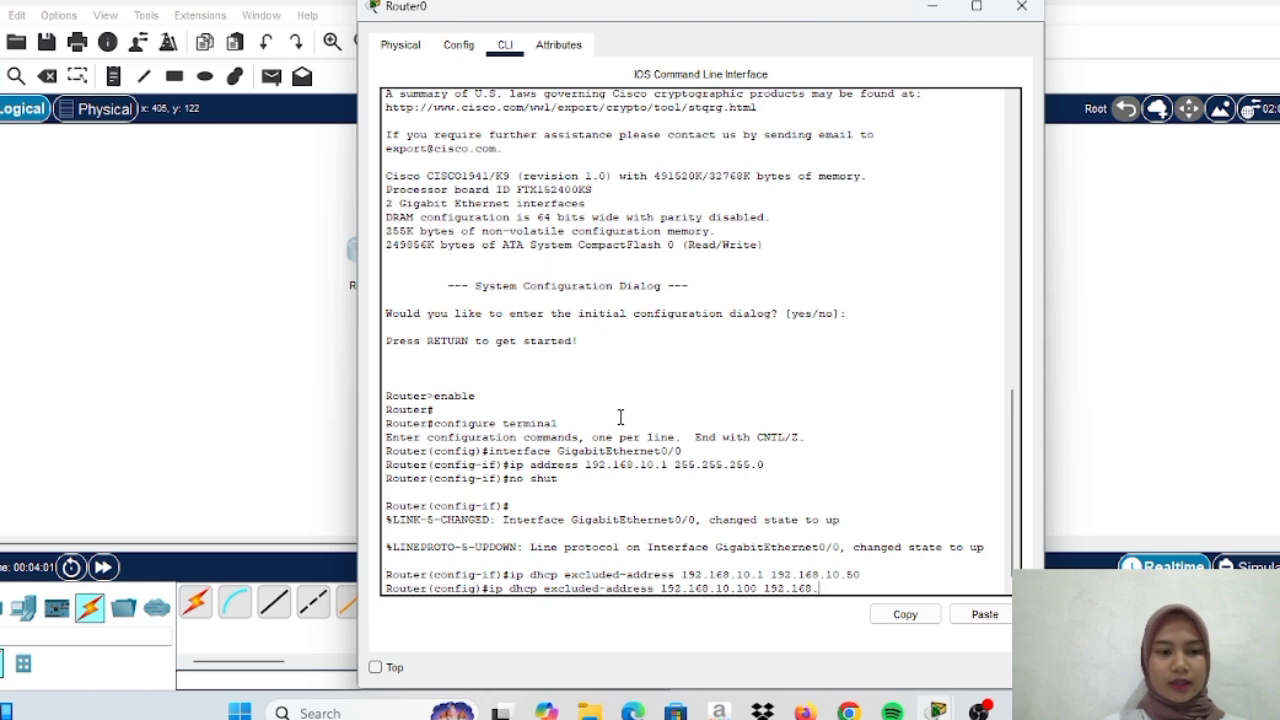
pyautogui.write('.10.254')
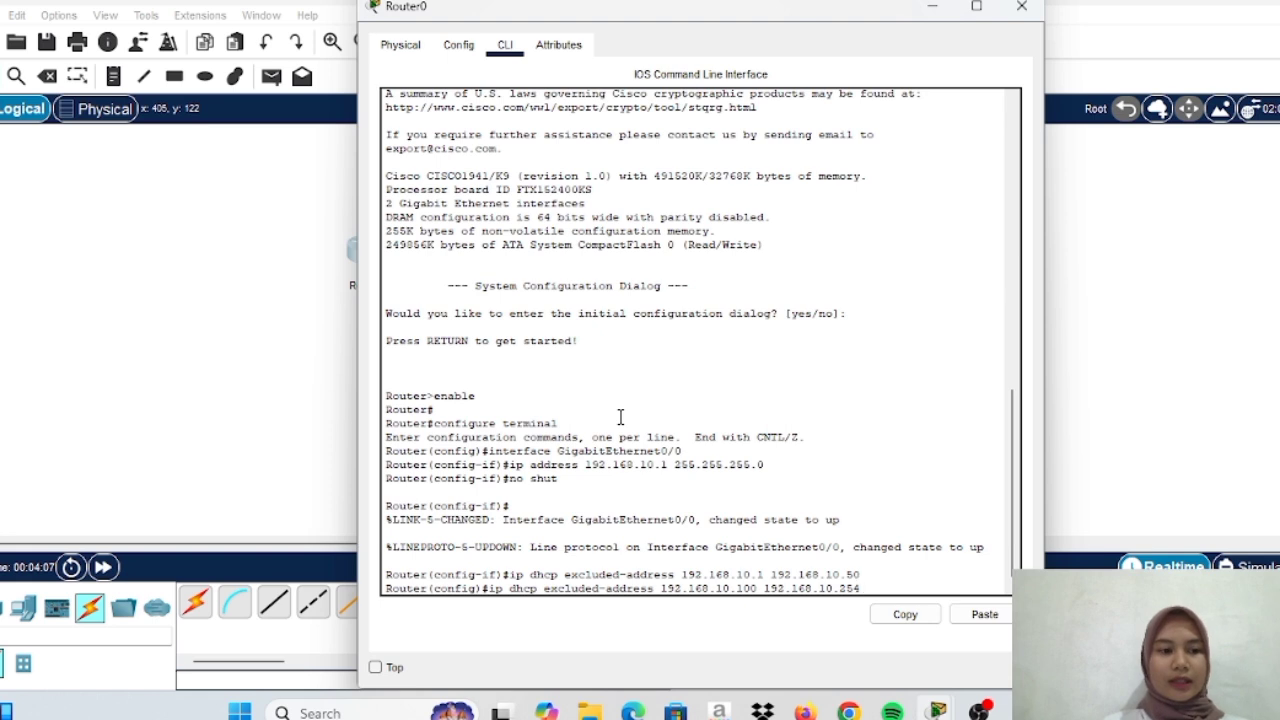
pyautogui.press('Return')
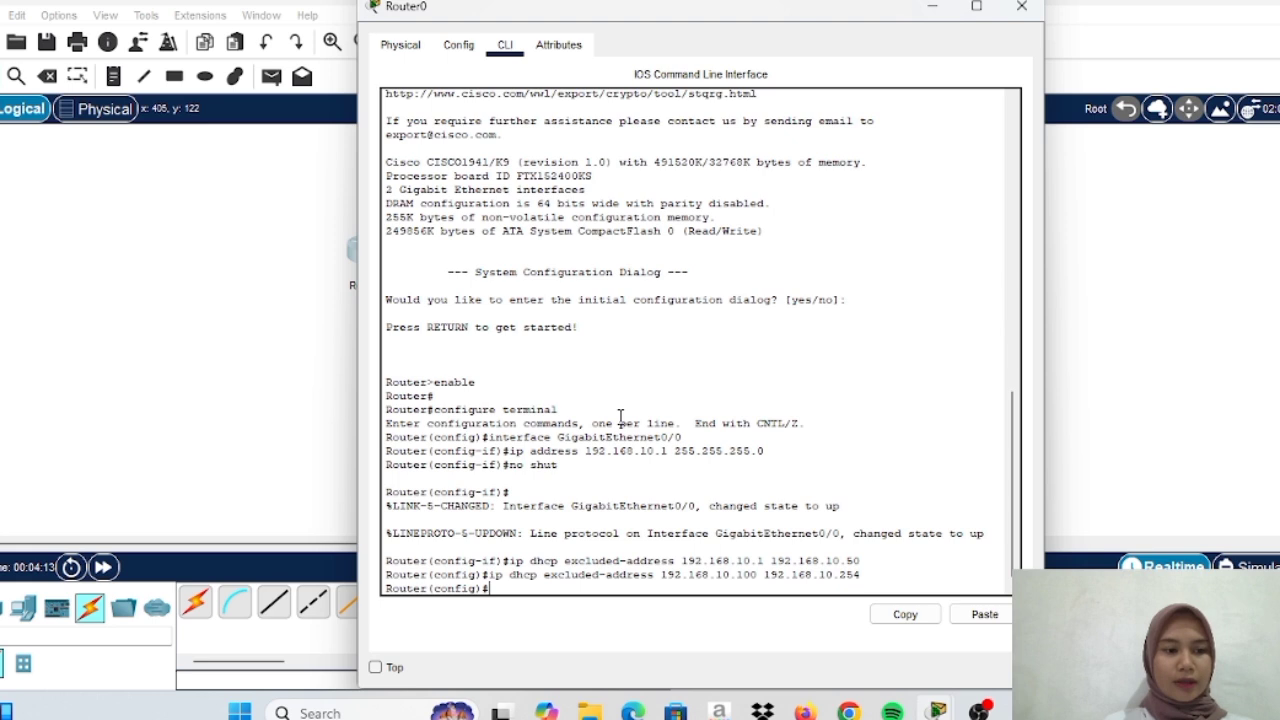
# Create a DHCP pool named JARINGAN-KOMPUTER on Router0
pyautogui.write('p dhcp')
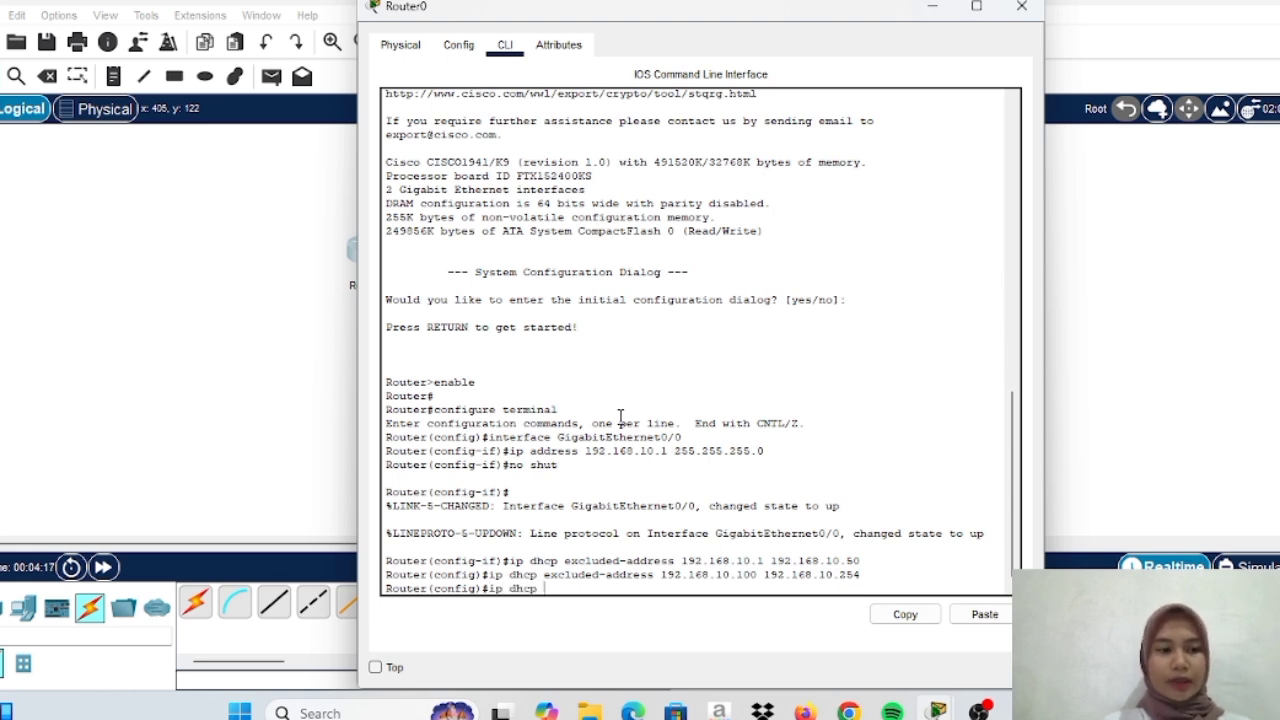
pyautogui.write(' pool')
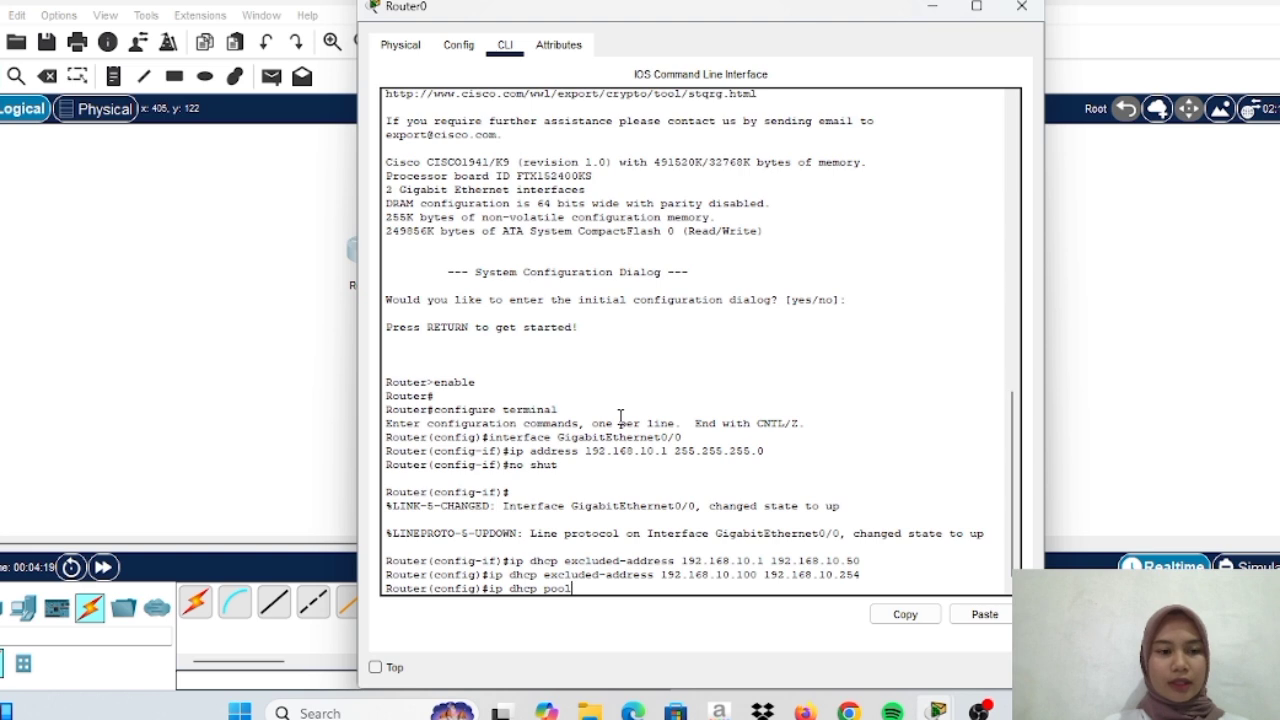
pyautogui.press('capslock')
pyautogui.write('JARI')
pyautogui.press('capslock')
pyautogui.write('NGAN-')
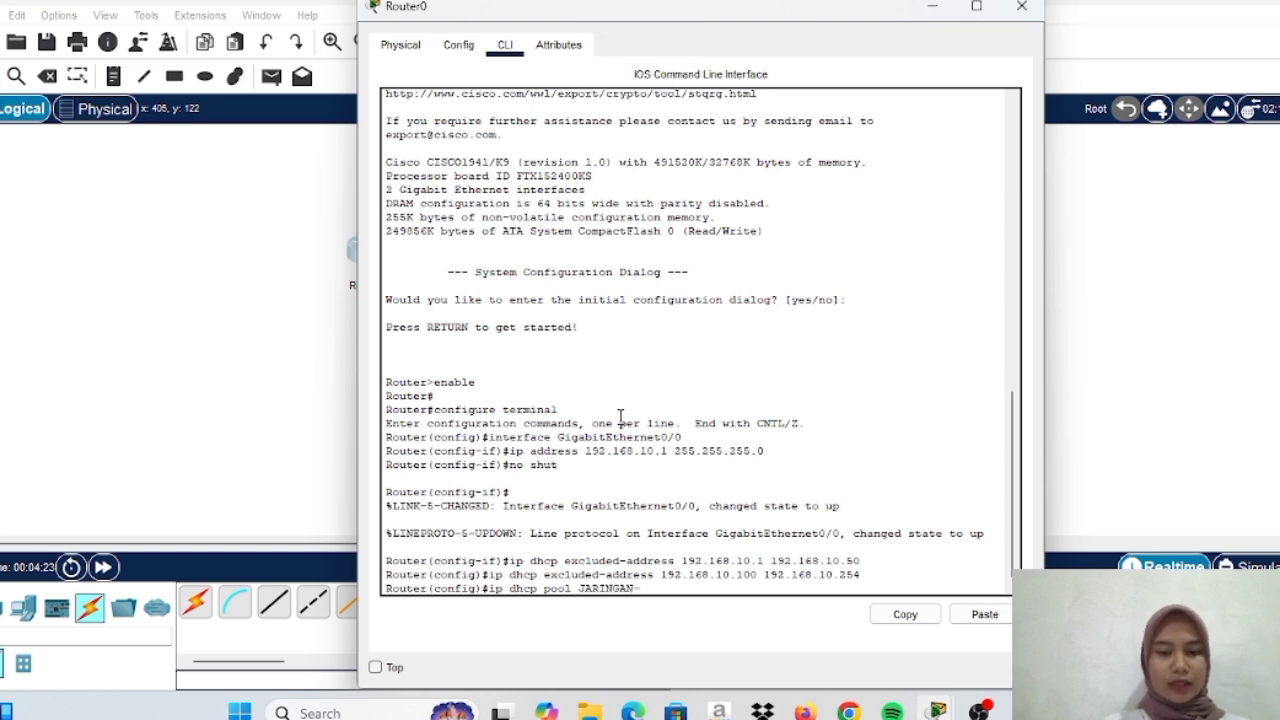
pyautogui.write('KOMPU')
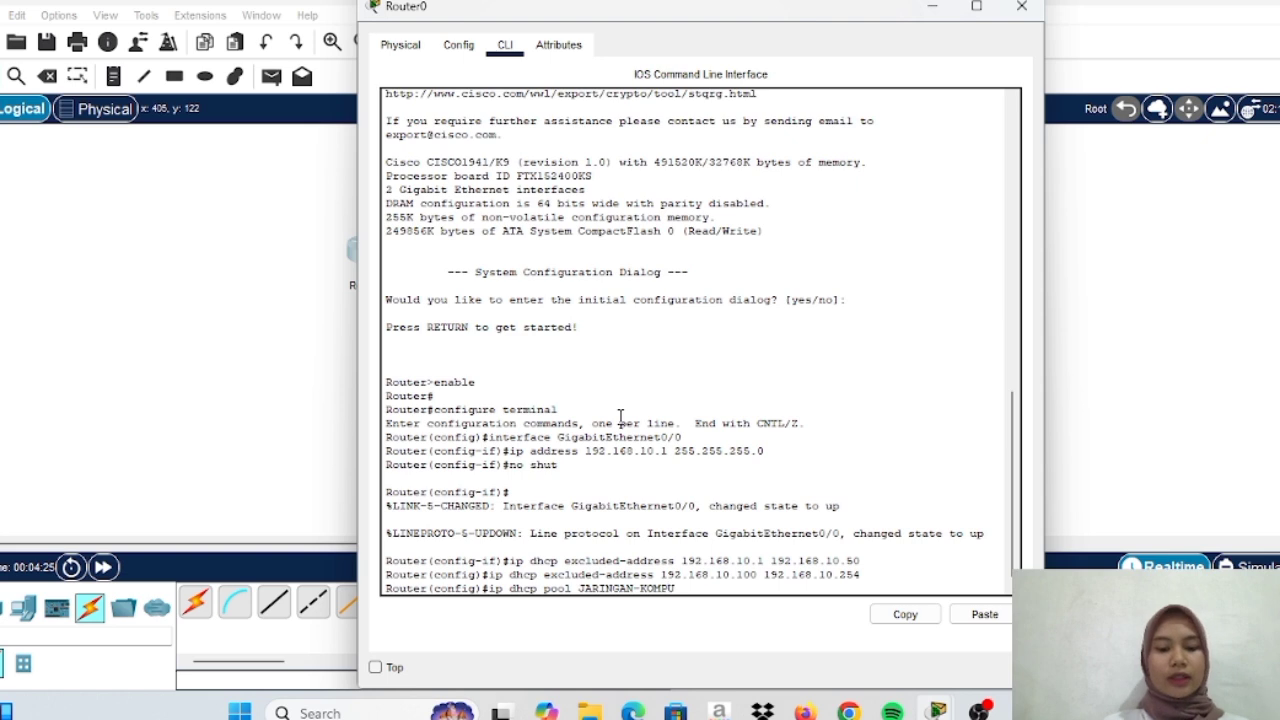
pyautogui.write('TER')
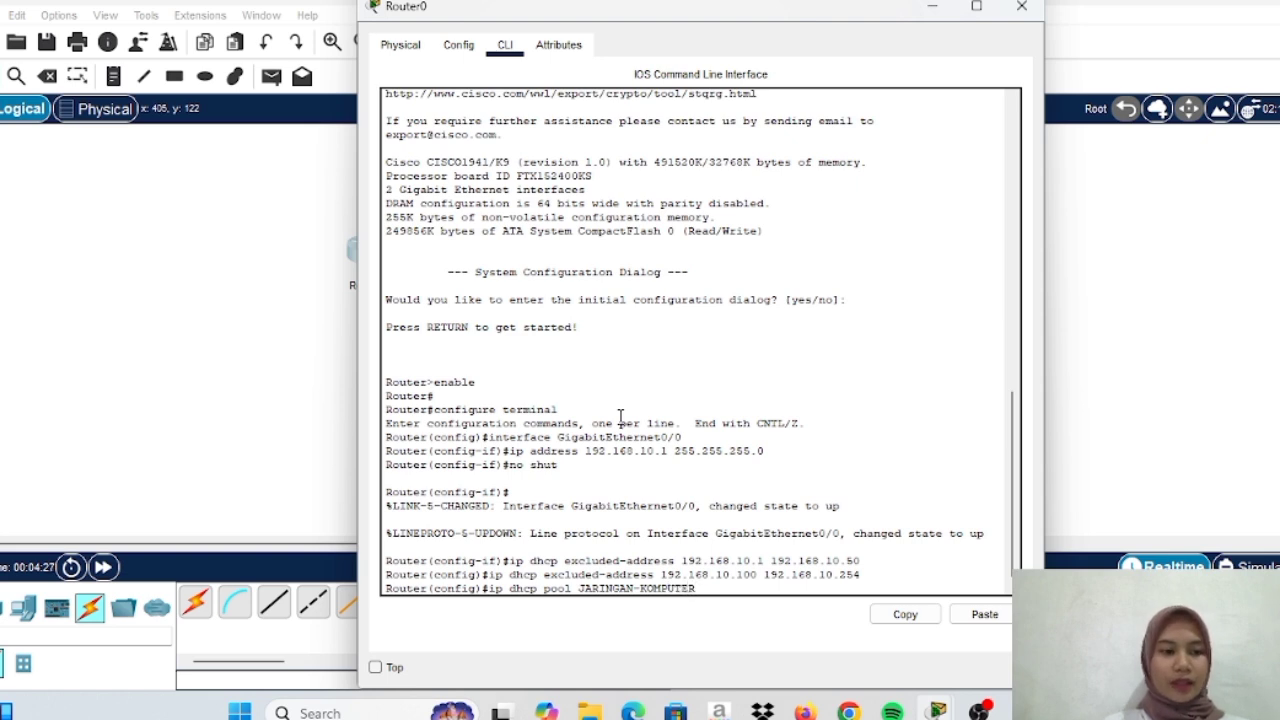
pyautogui.press('Return')
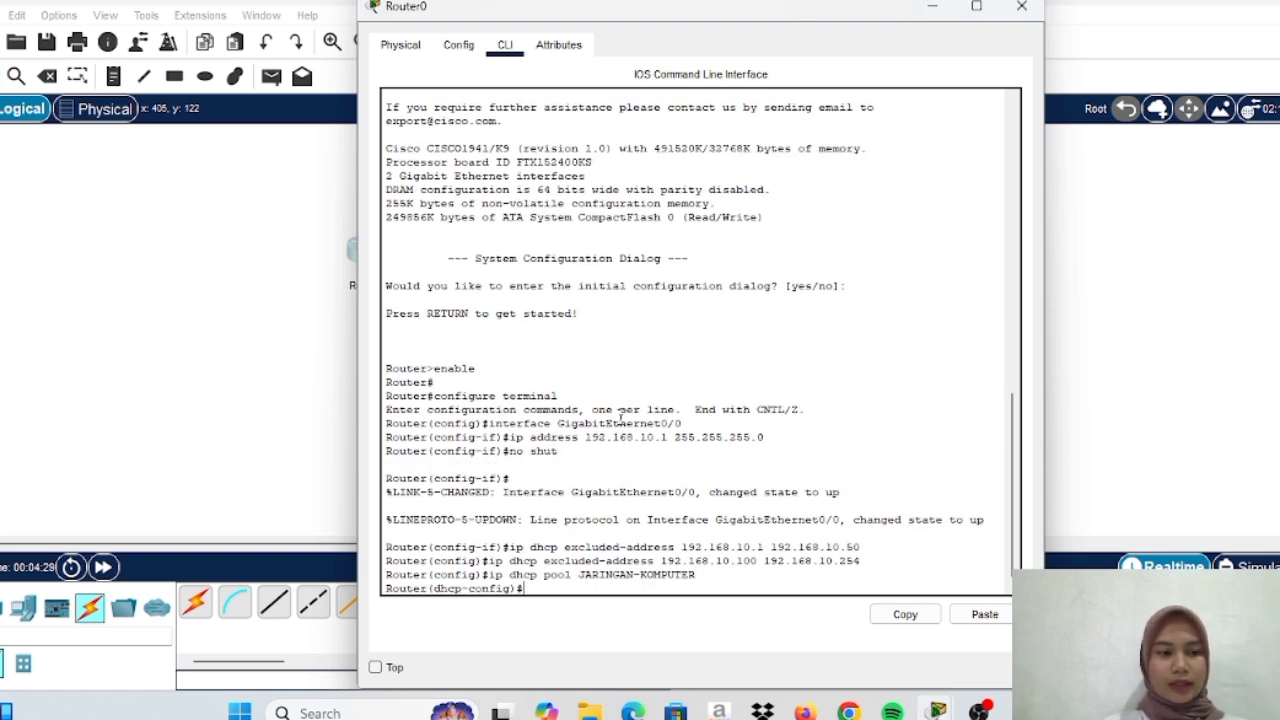
# Enter the pool's network statement with mask 255.255.255.0, which is rejected as mistyped
pyautogui.press('capslock')
pyautogui.write('n')
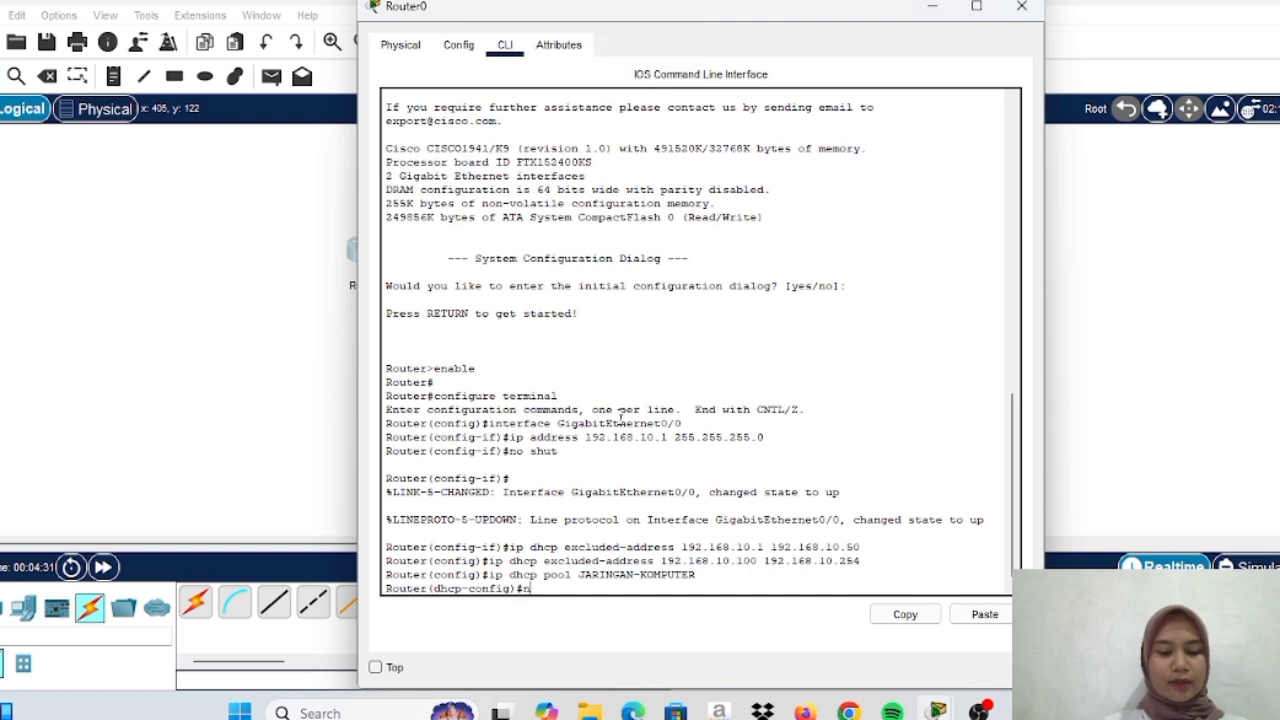
pyautogui.write('etwork')
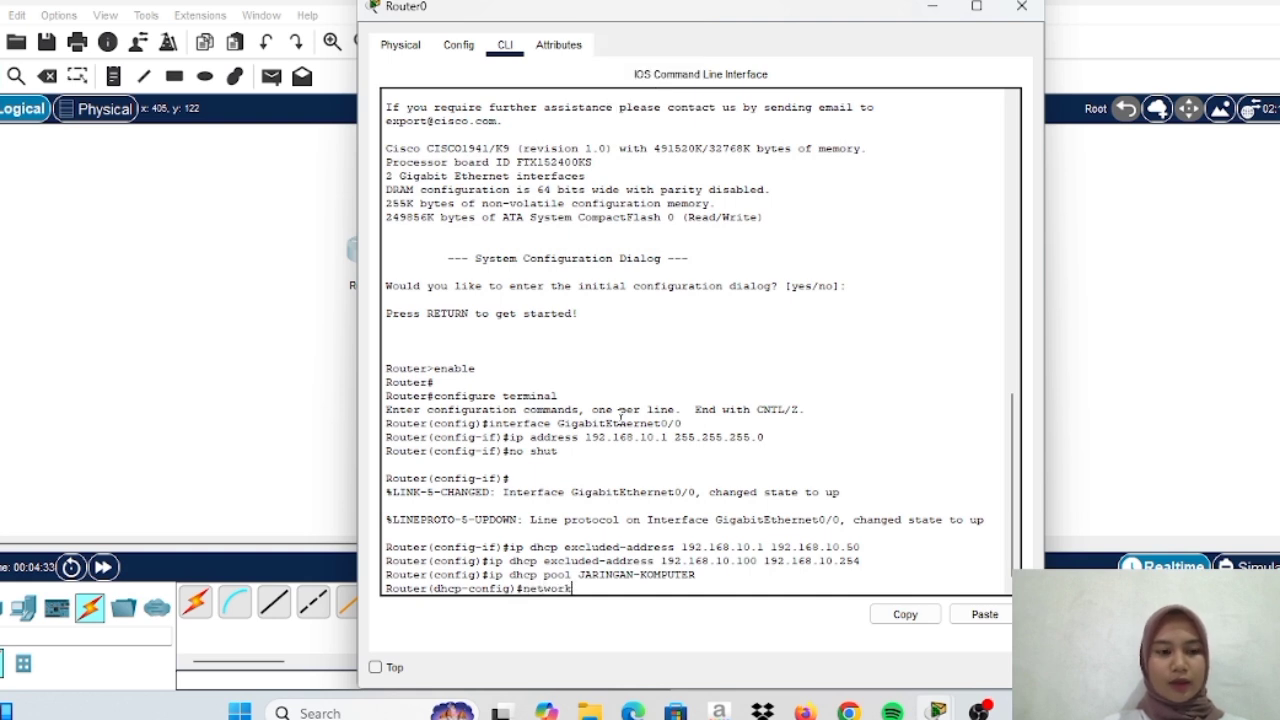
pyautogui.write(' 192.16810')
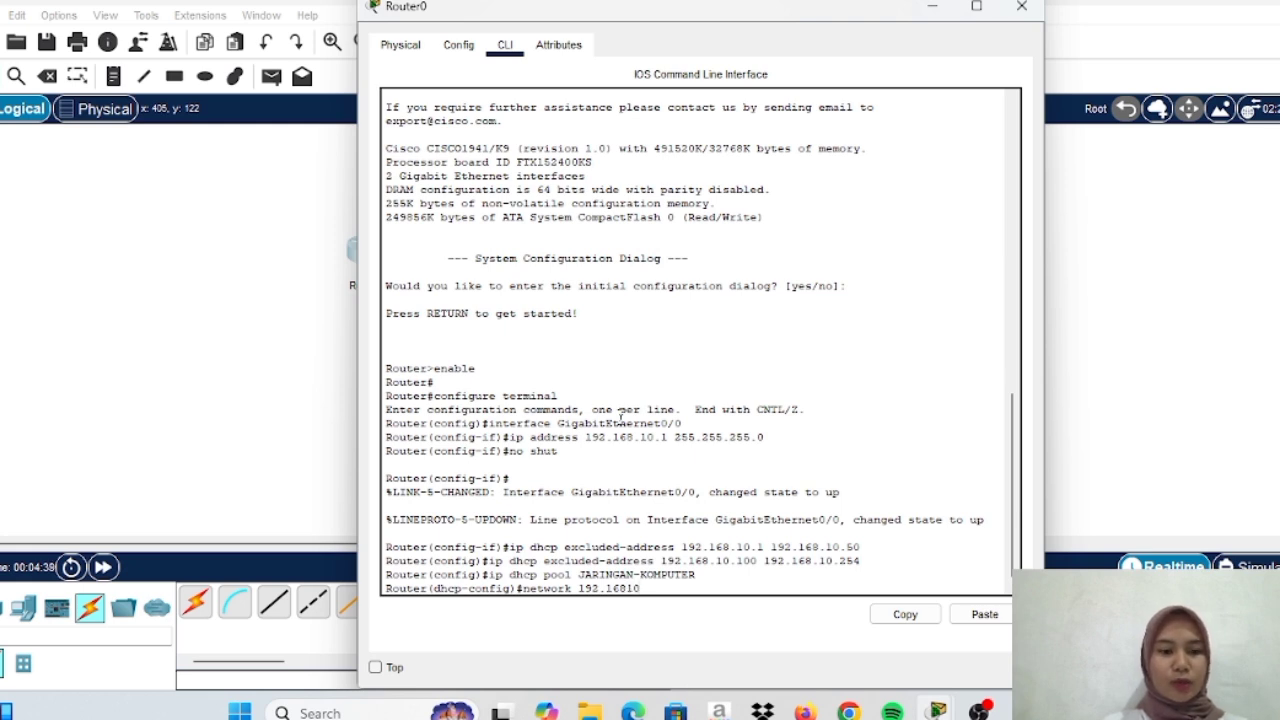
pyautogui.write('.0')
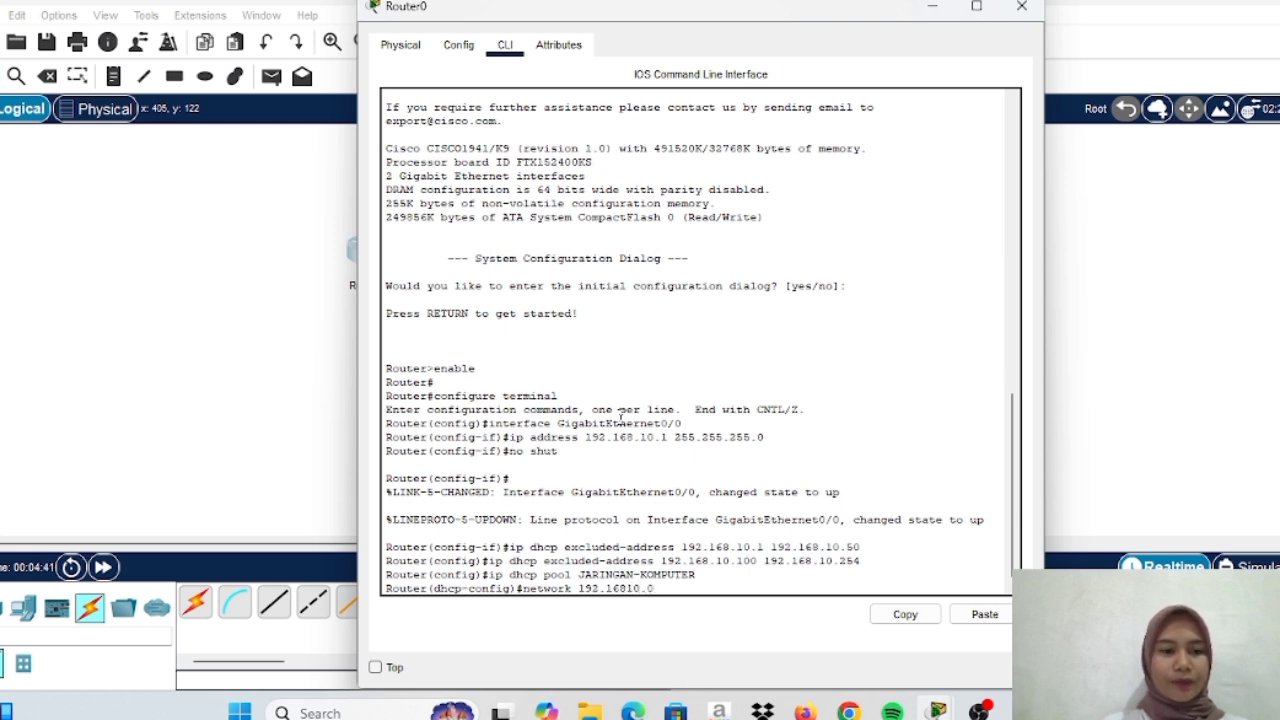
pyautogui.write(' 255')
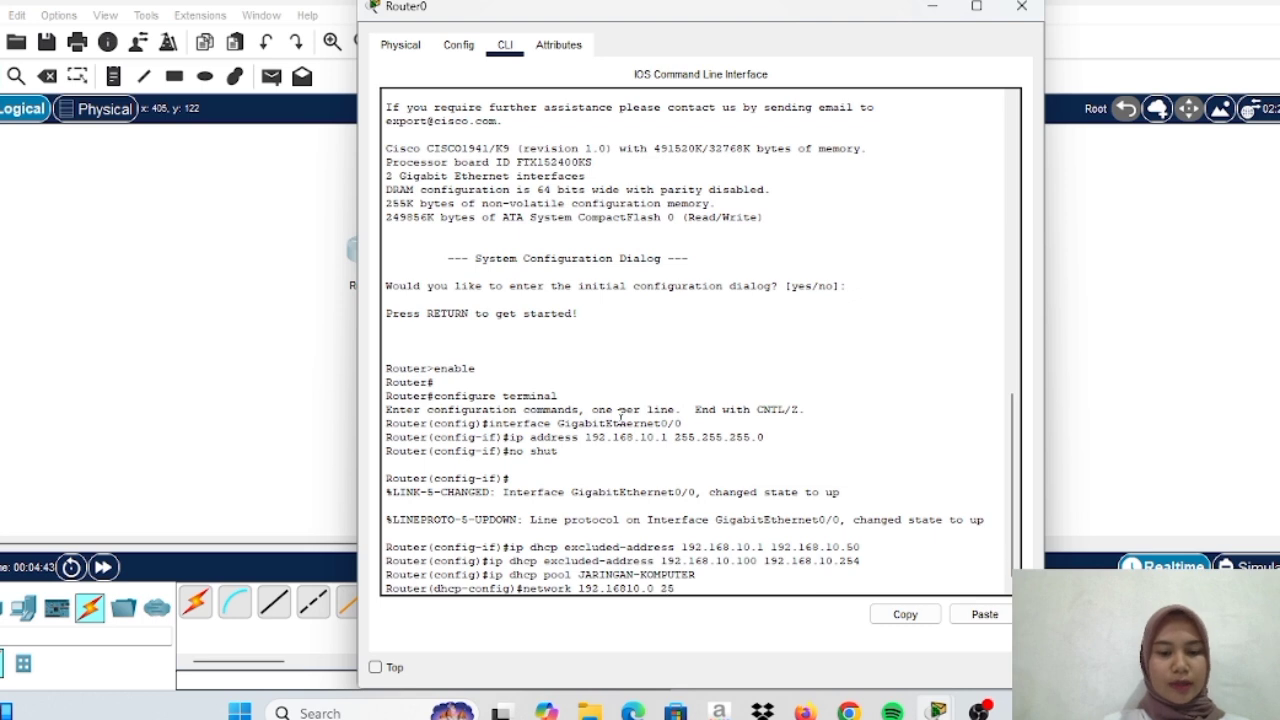
pyautogui.write('.255.255.0')
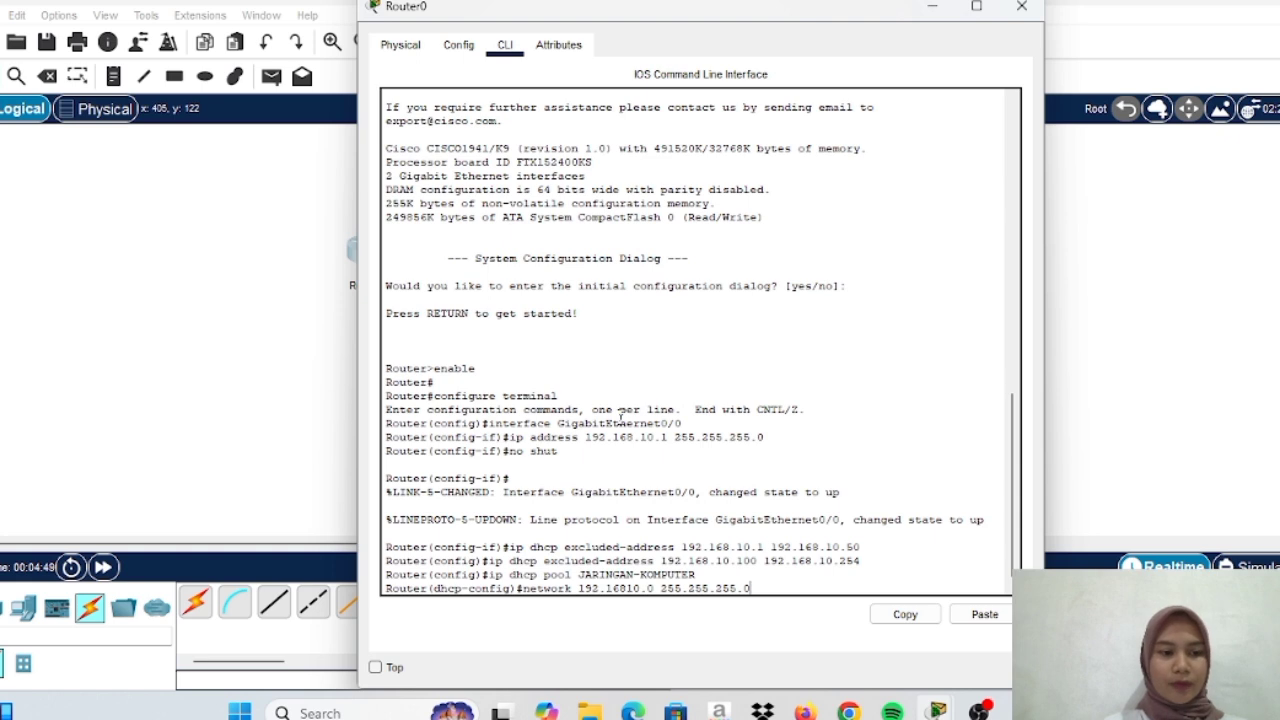
pyautogui.press('Return')
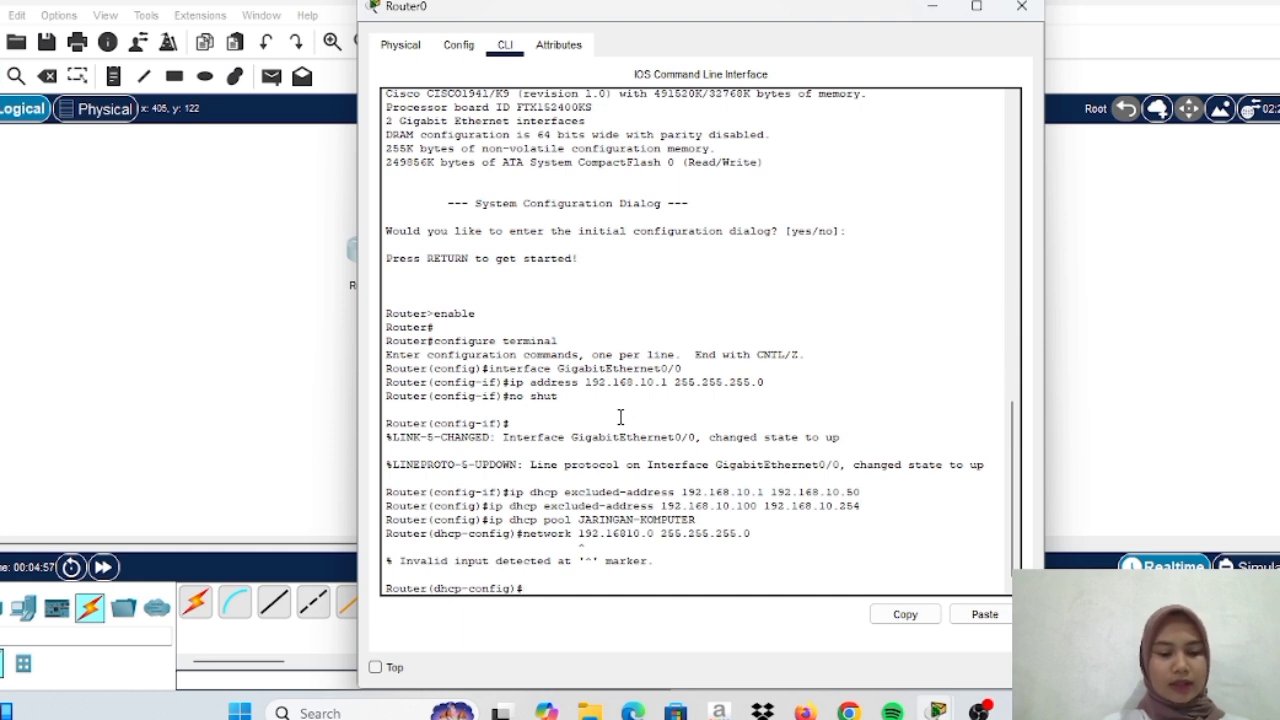
# Set the pool's default router to 192.168.10.1, then exit to global configuration mode
pyautogui.write('defa')
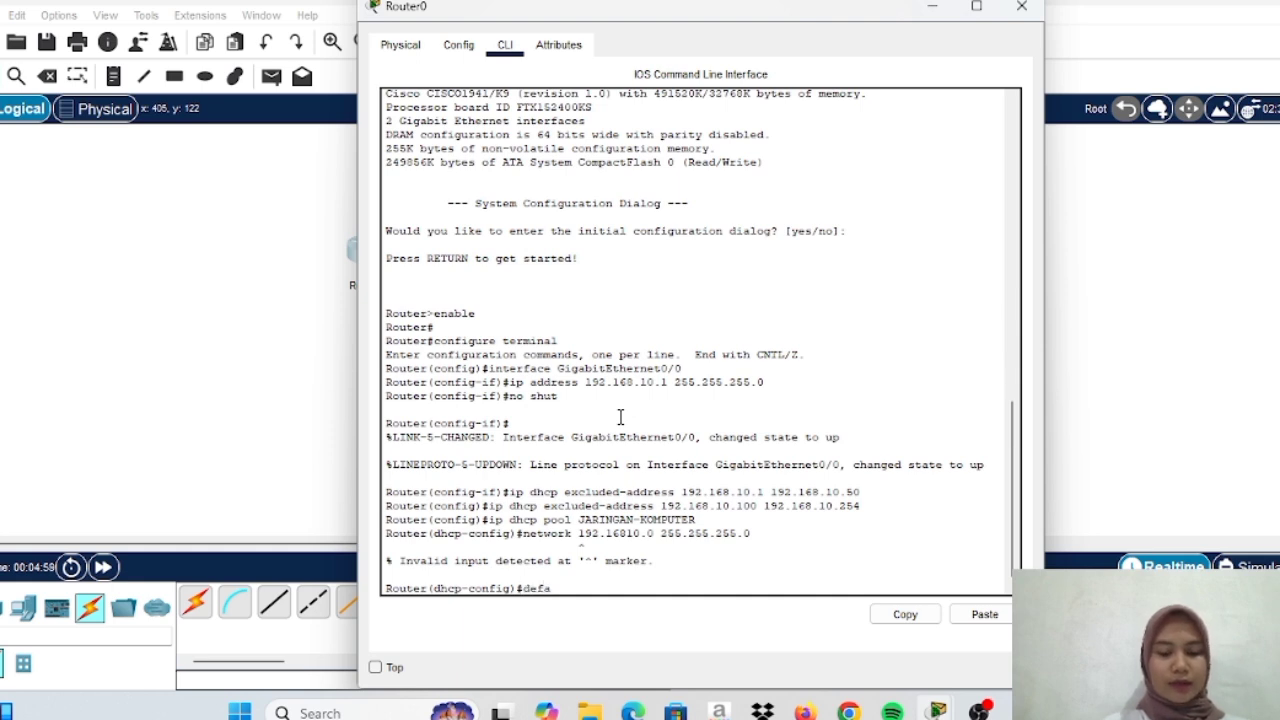
pyautogui.write('ult r')
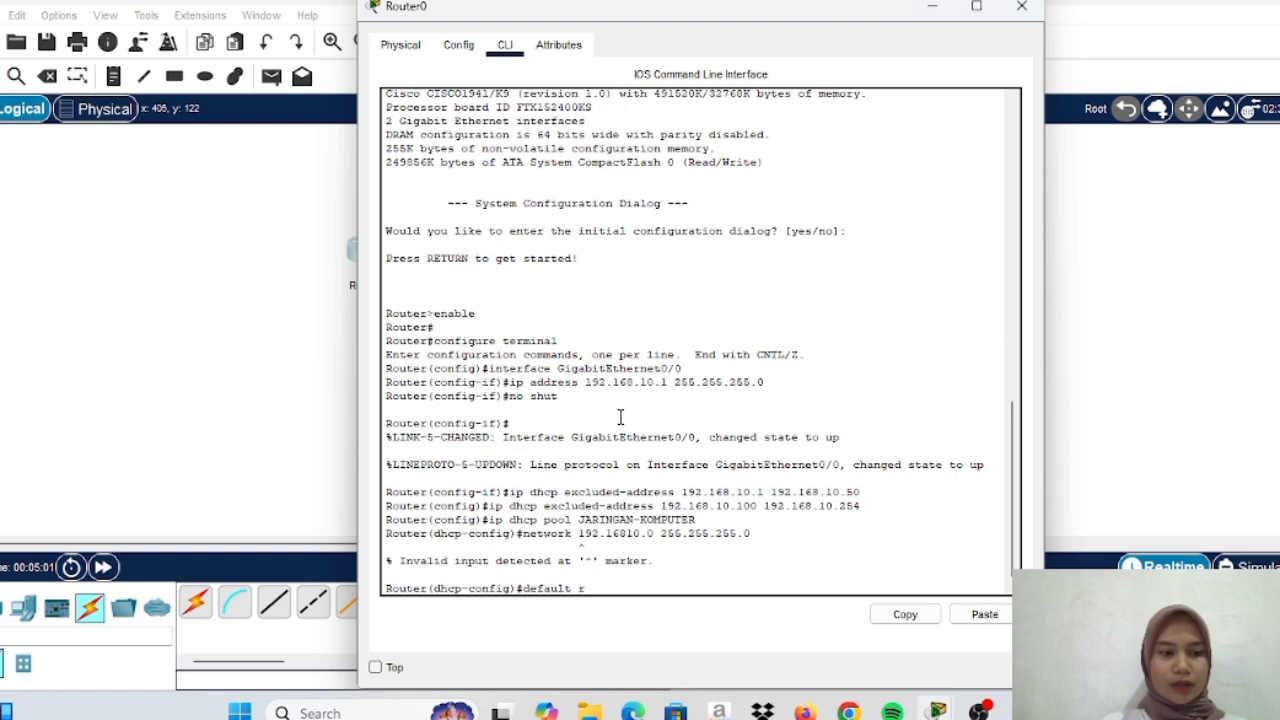
pyautogui.press('BackSpace')
pyautogui.press('BackSpace')
pyautogui.write('-route')
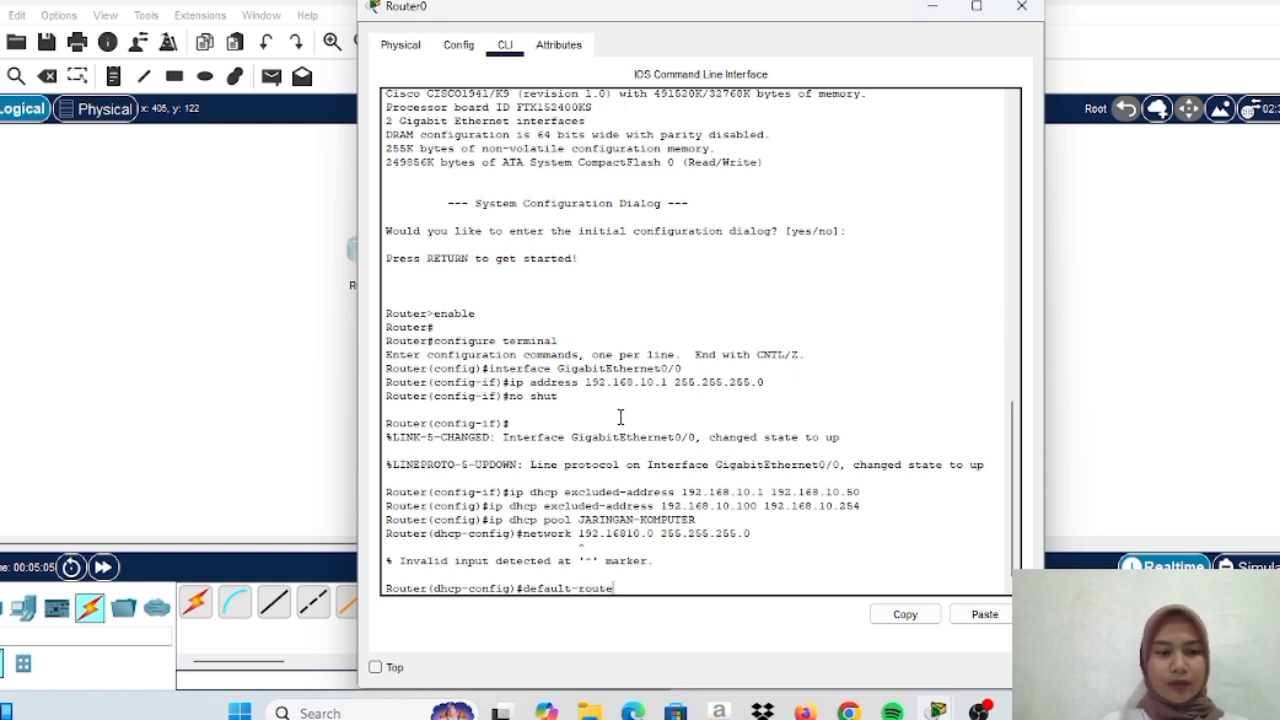
pyautogui.write('r 19')
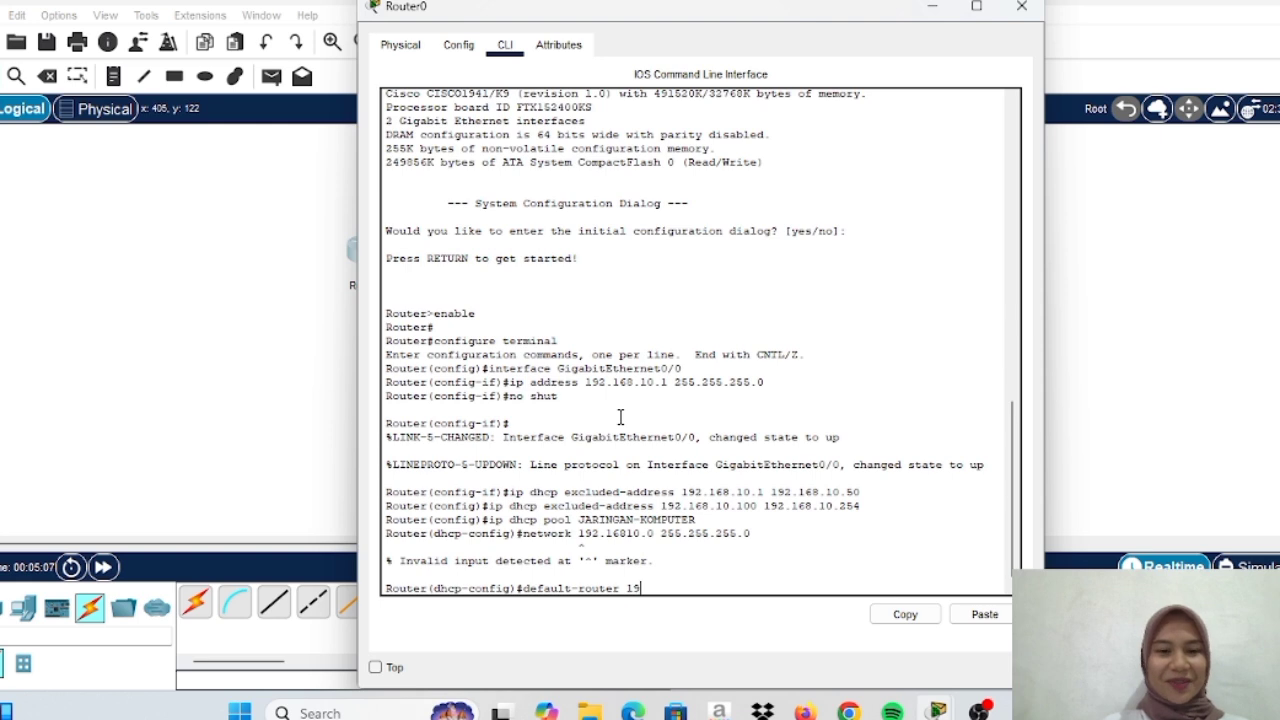
pyautogui.write('2.168')
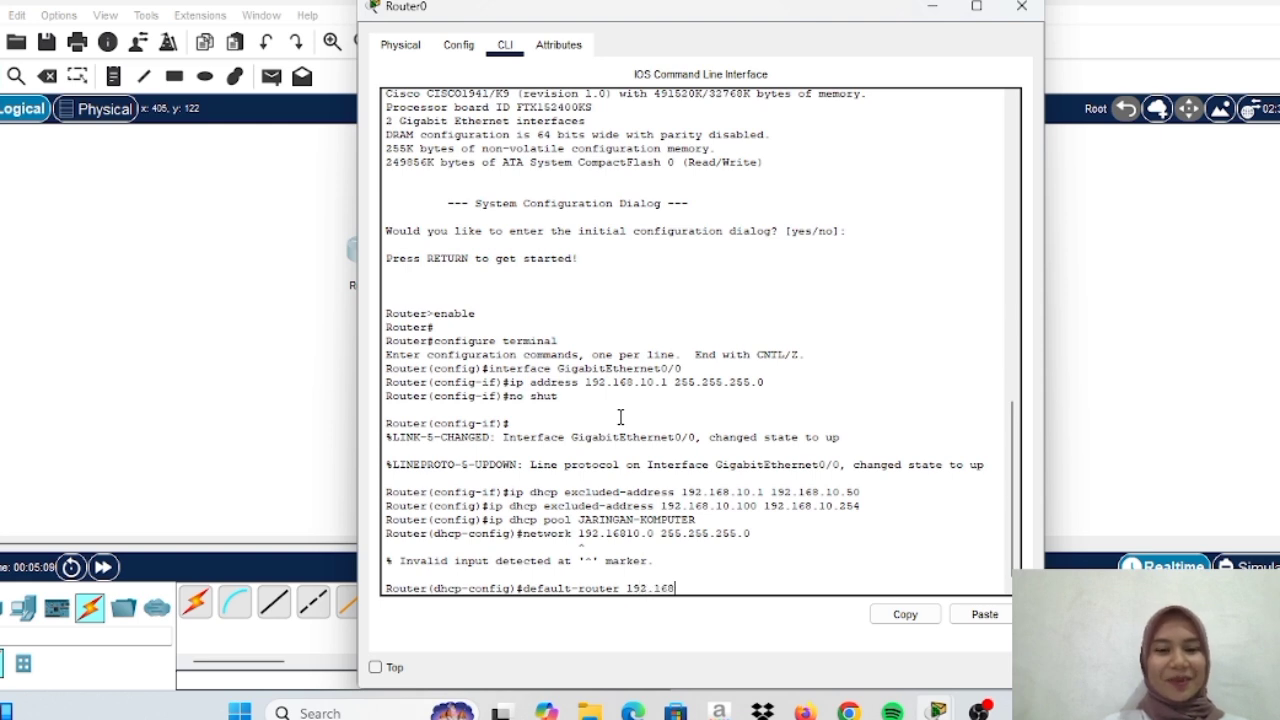
pyautogui.write('.10')
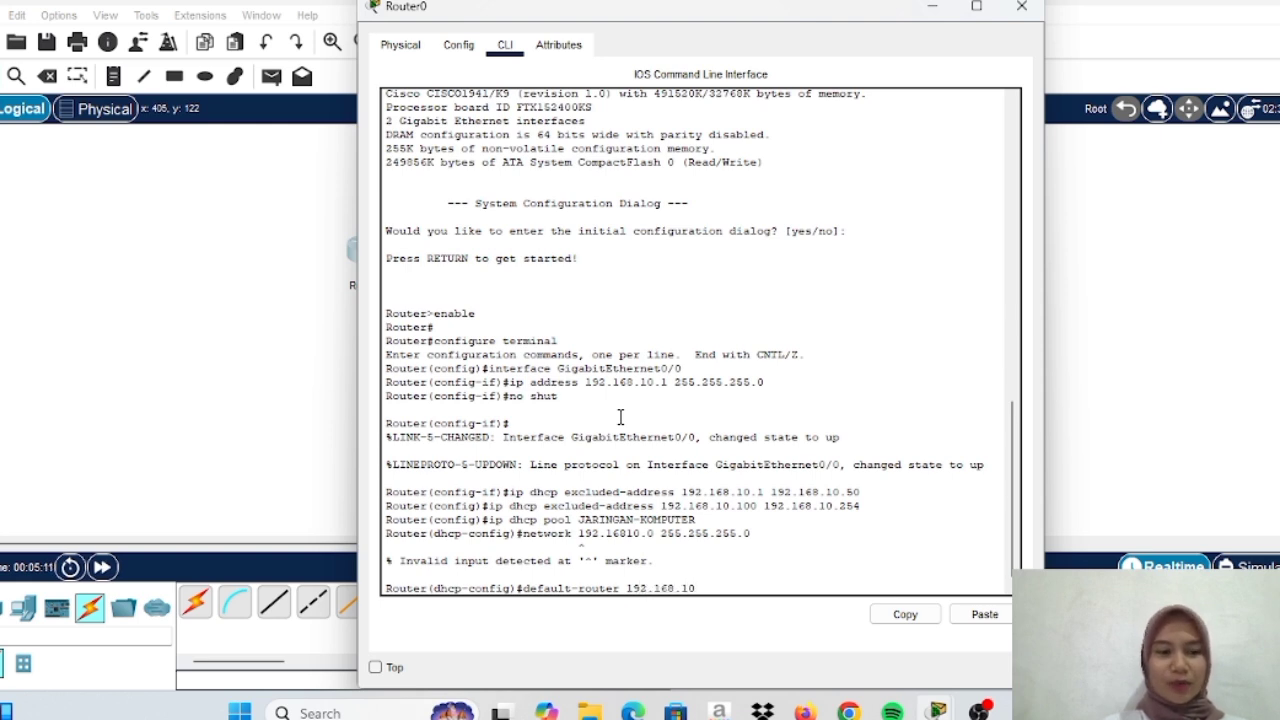
pyautogui.write('.1')
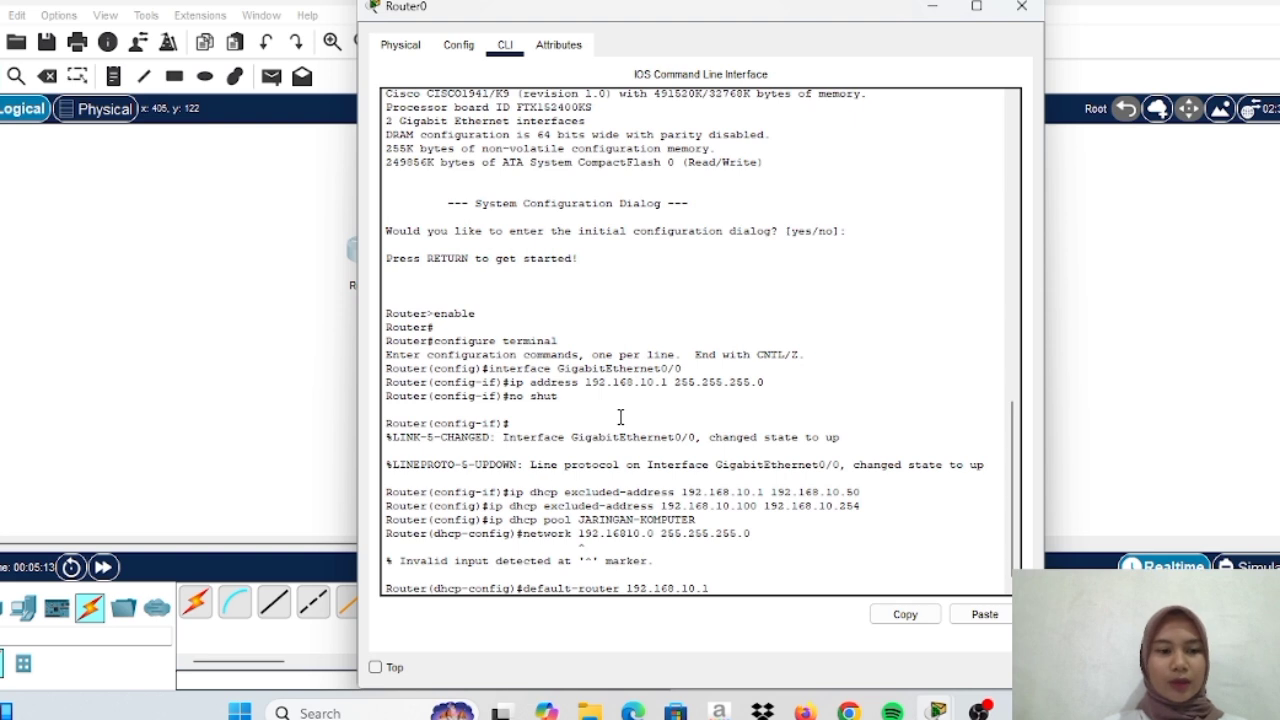
pyautogui.press('Return')
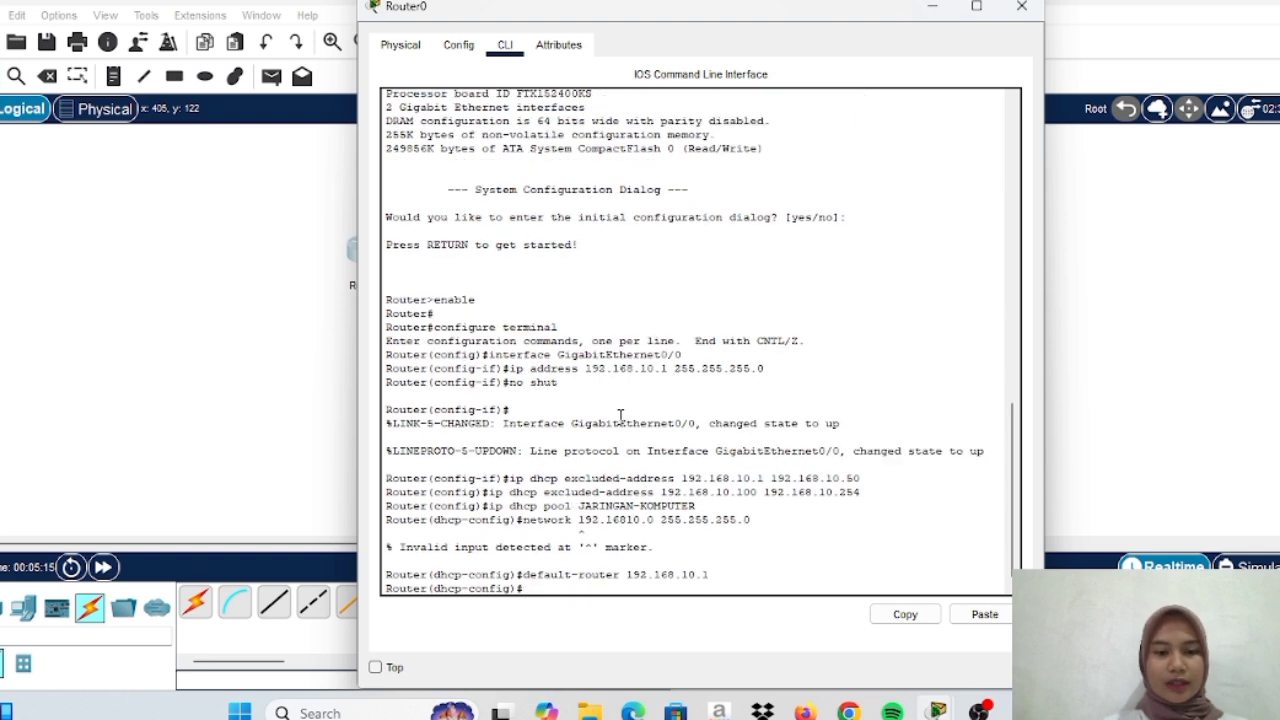
pyautogui.write('exit')
pyautogui.press('Return')
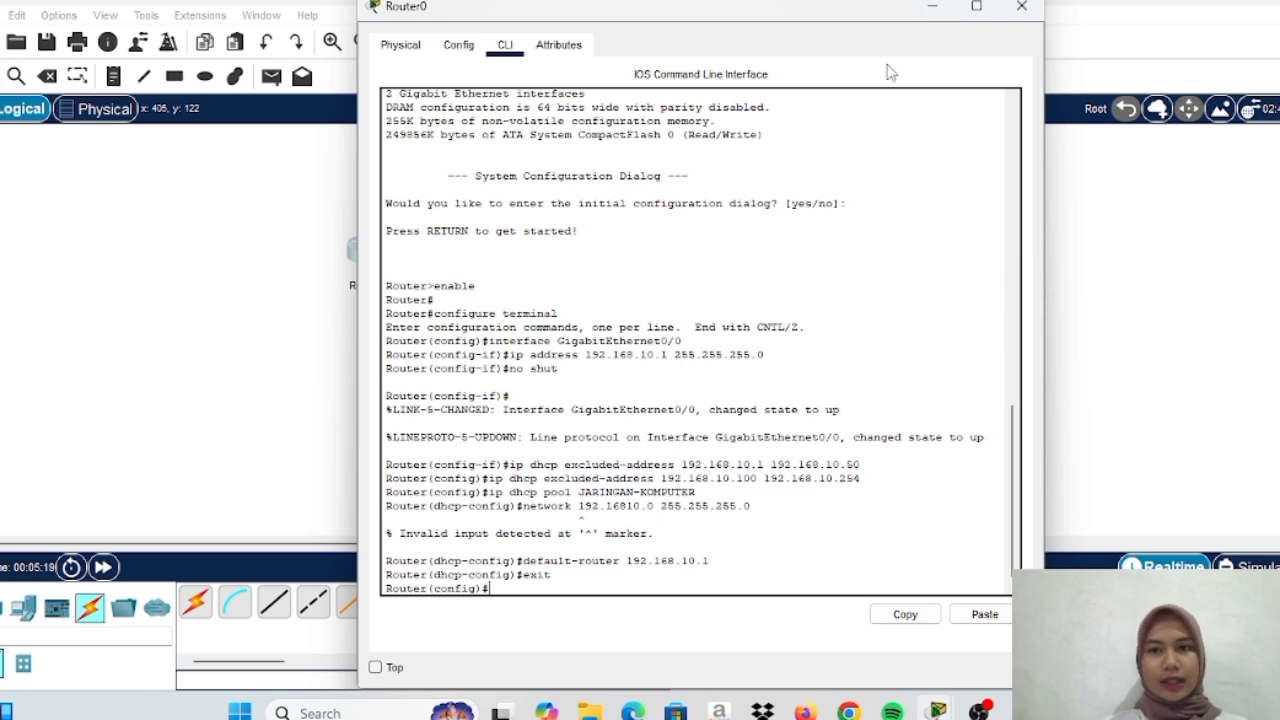
# Minimize Router0's window, reopen it to review GigabitEthernet0/0 in Config, then minimize again
pyautogui.moveTo(929, 11); pyautogui.dragTo(930, 20)
pyautogui.click(929, 17)
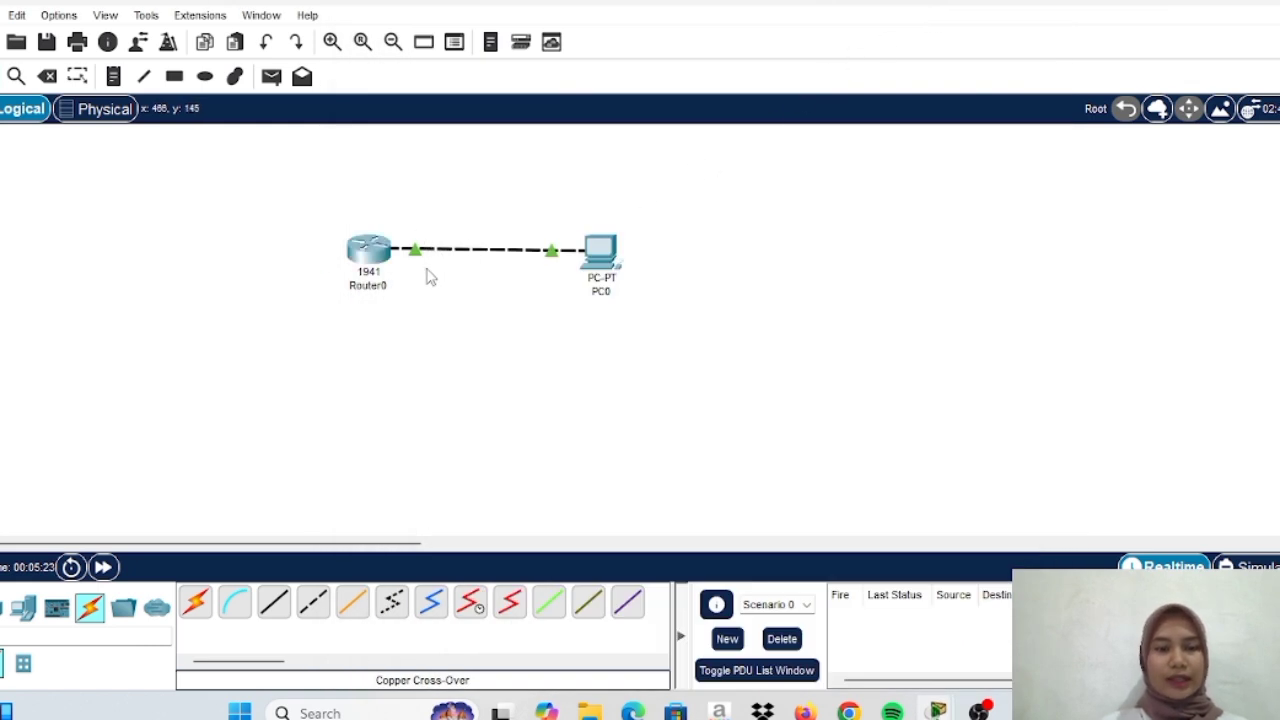
pyautogui.click(376, 256)
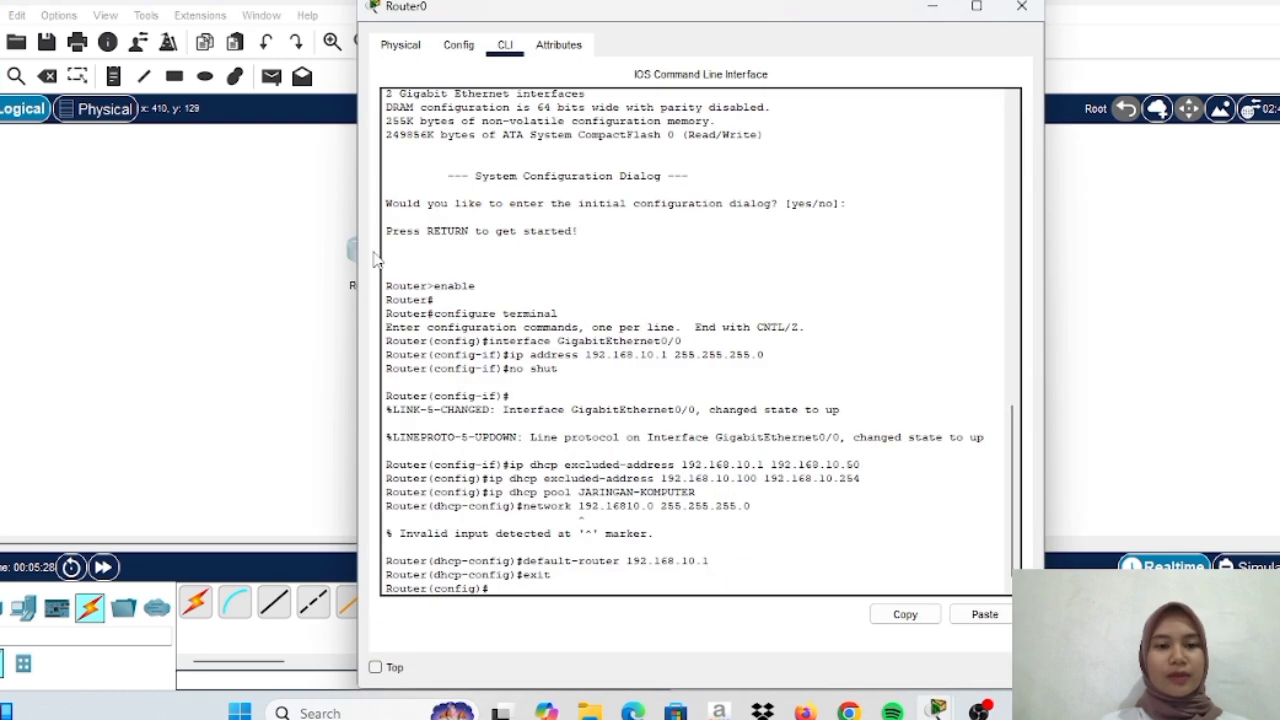
pyautogui.click(458, 44)
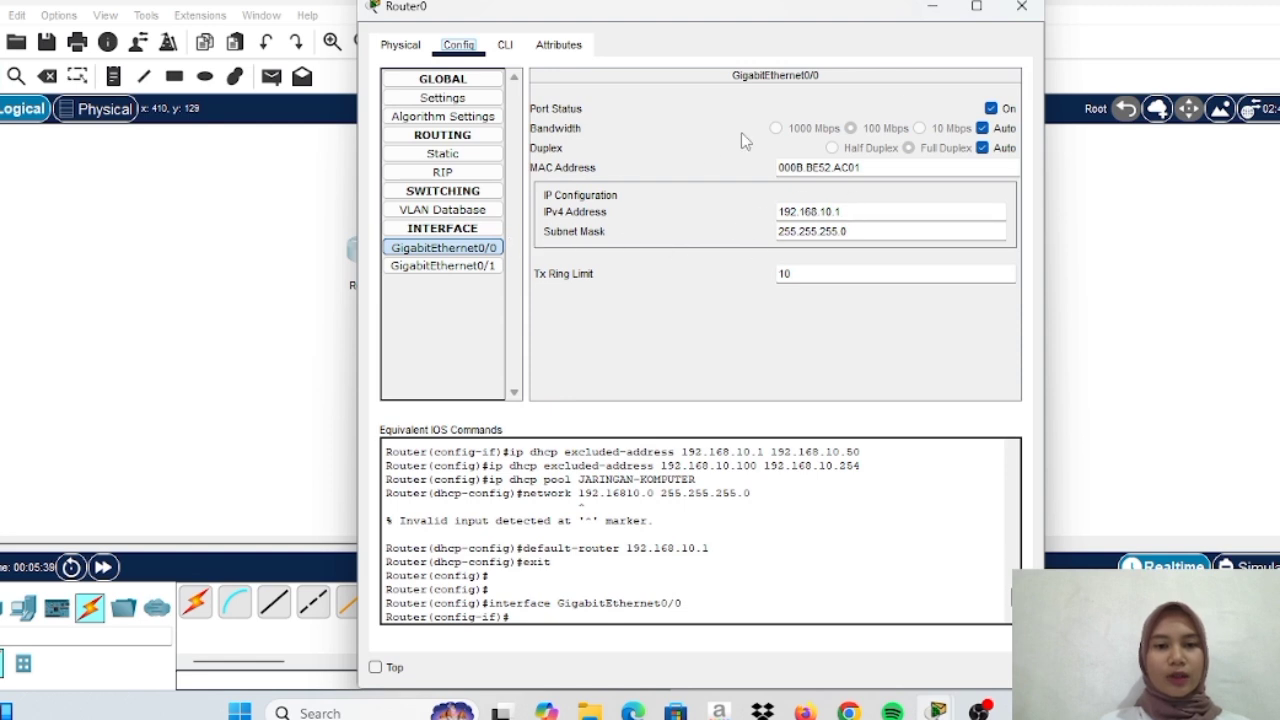
pyautogui.click(928, 8)
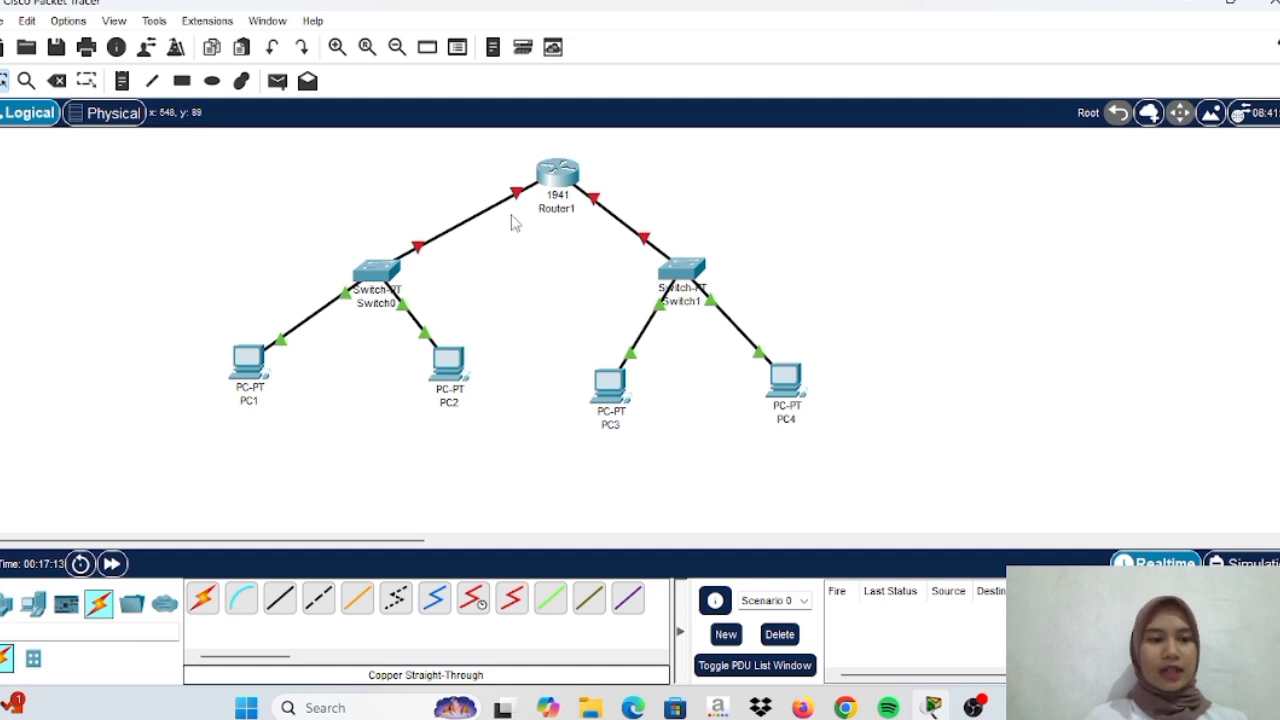
# Select GigabitEthernet0/0 in Router1's Config settings, then bring up Router1's CLI
pyautogui.click(557, 175)
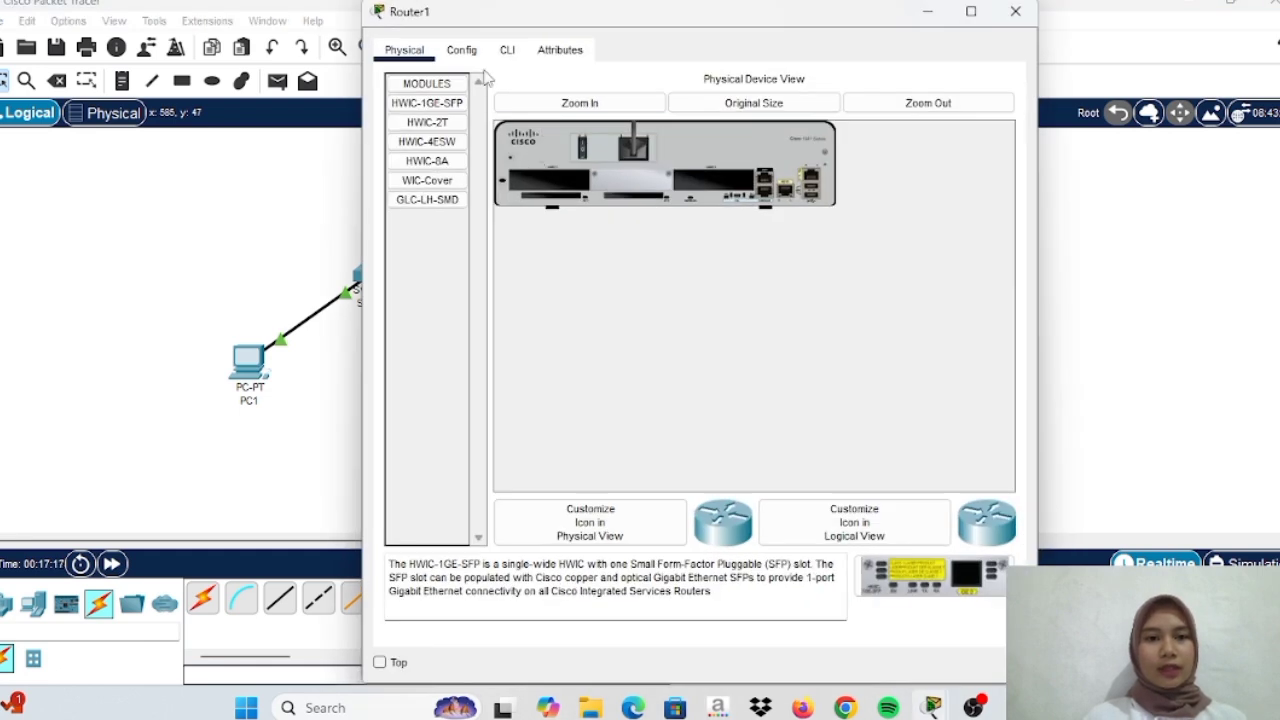
pyautogui.click(465, 52)
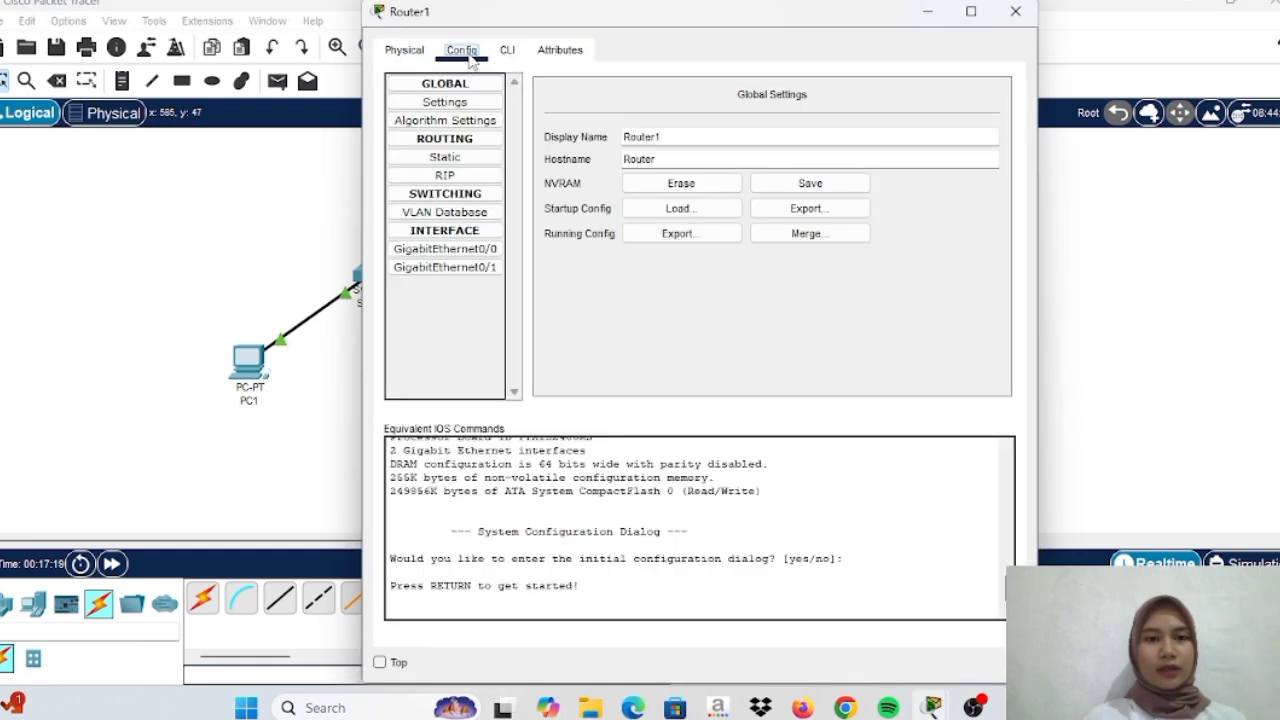
pyautogui.click(463, 252)
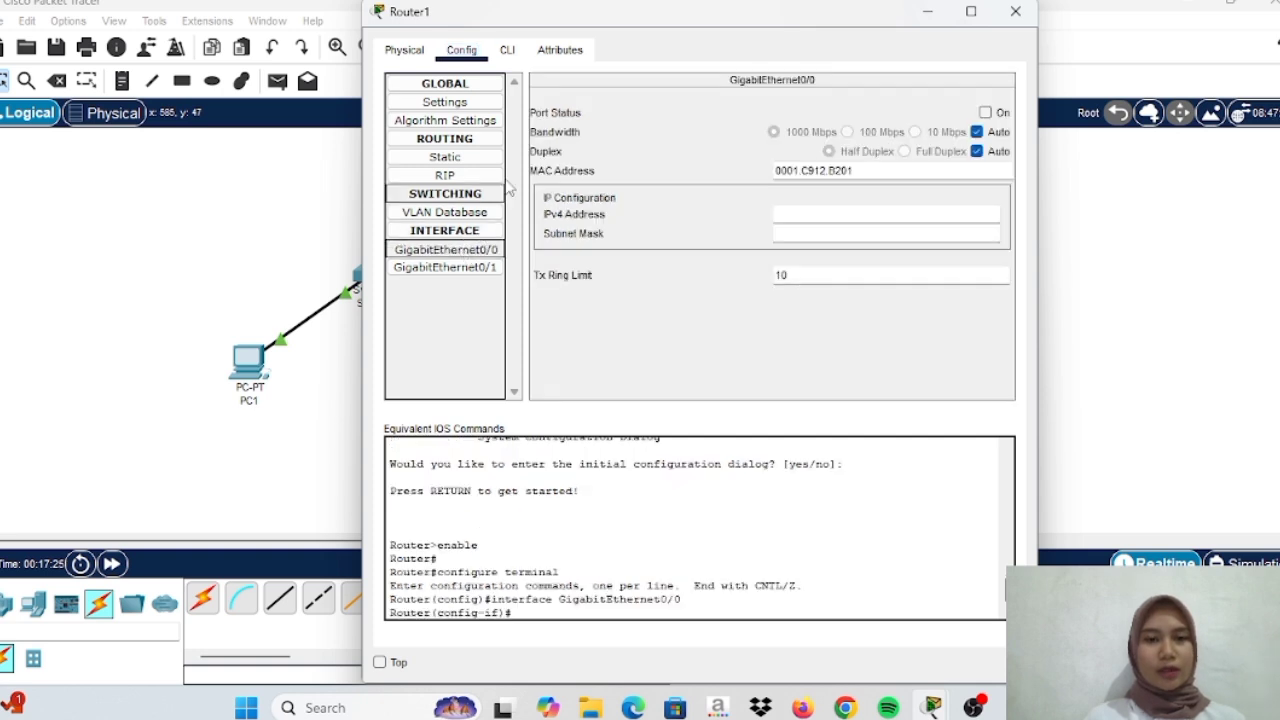
pyautogui.click(512, 50)
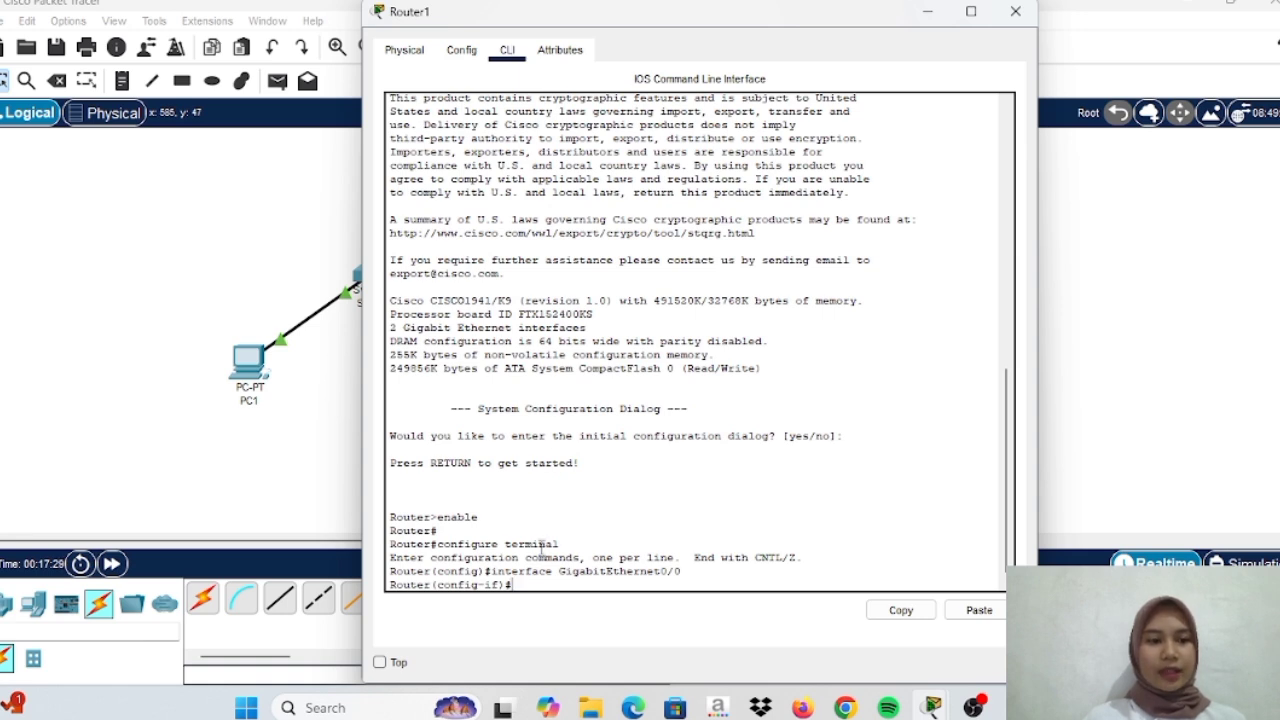
# Give Router1's GigabitEthernet0/0 address 192.168.10.1 255.255.255.0 and enable it with 'no shutdown'
pyautogui.write('inte')
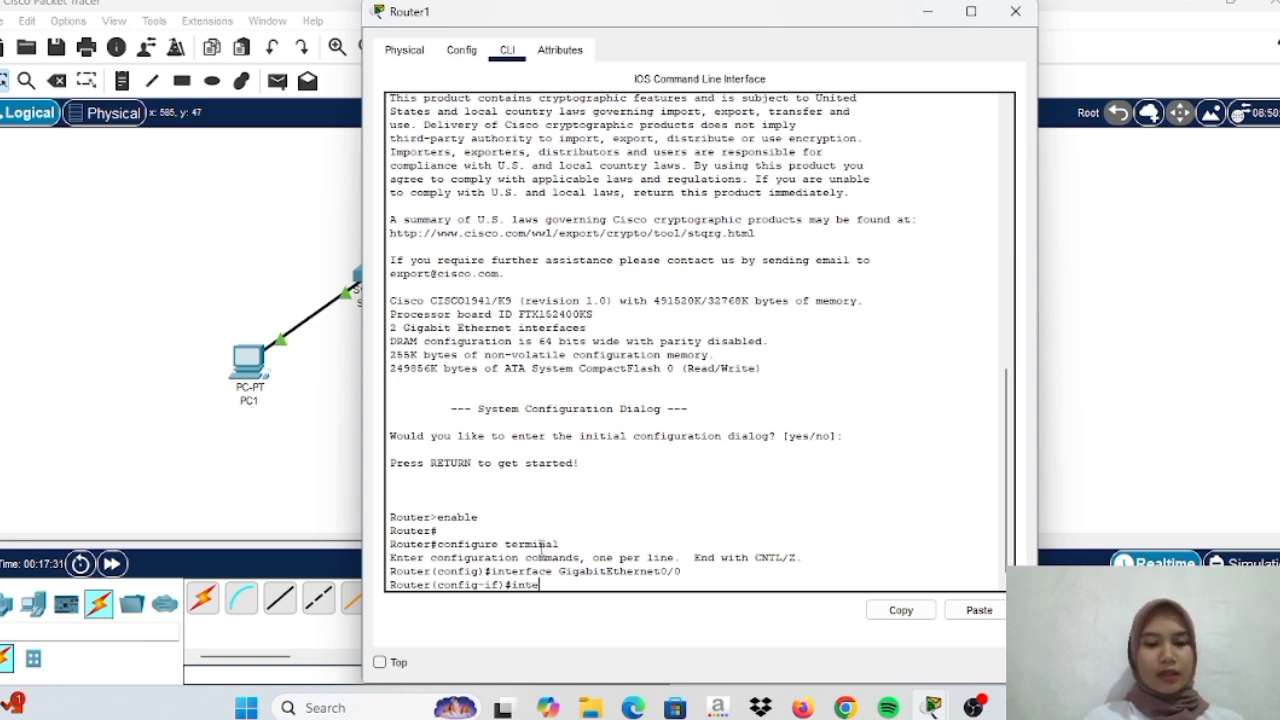
pyautogui.write('rface')
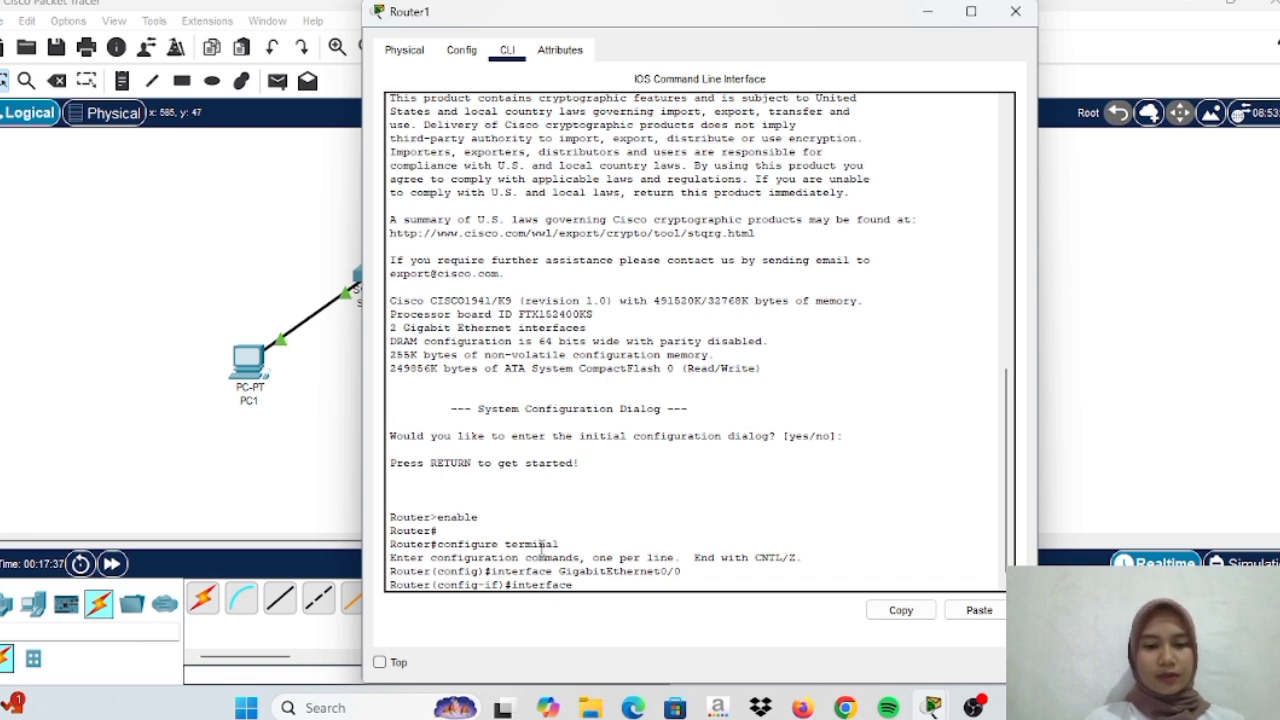
pyautogui.press('BackSpace')
pyautogui.press('BackSpace')
pyautogui.press('BackSpace')
pyautogui.press('BackSpace')
pyautogui.press('BackSpace')
pyautogui.press('BackSpace')
pyautogui.press('BackSpace')
pyautogui.press('BackSpace')
pyautogui.press('BackSpace')
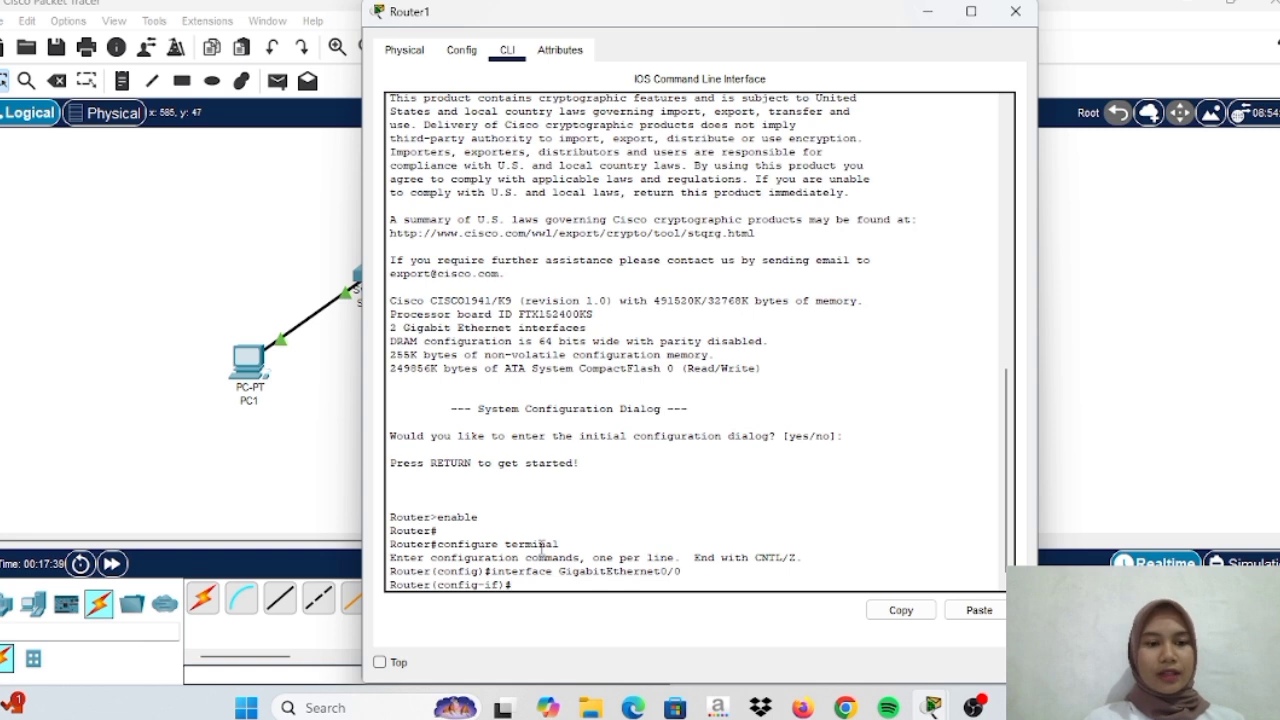
pyautogui.write('i')
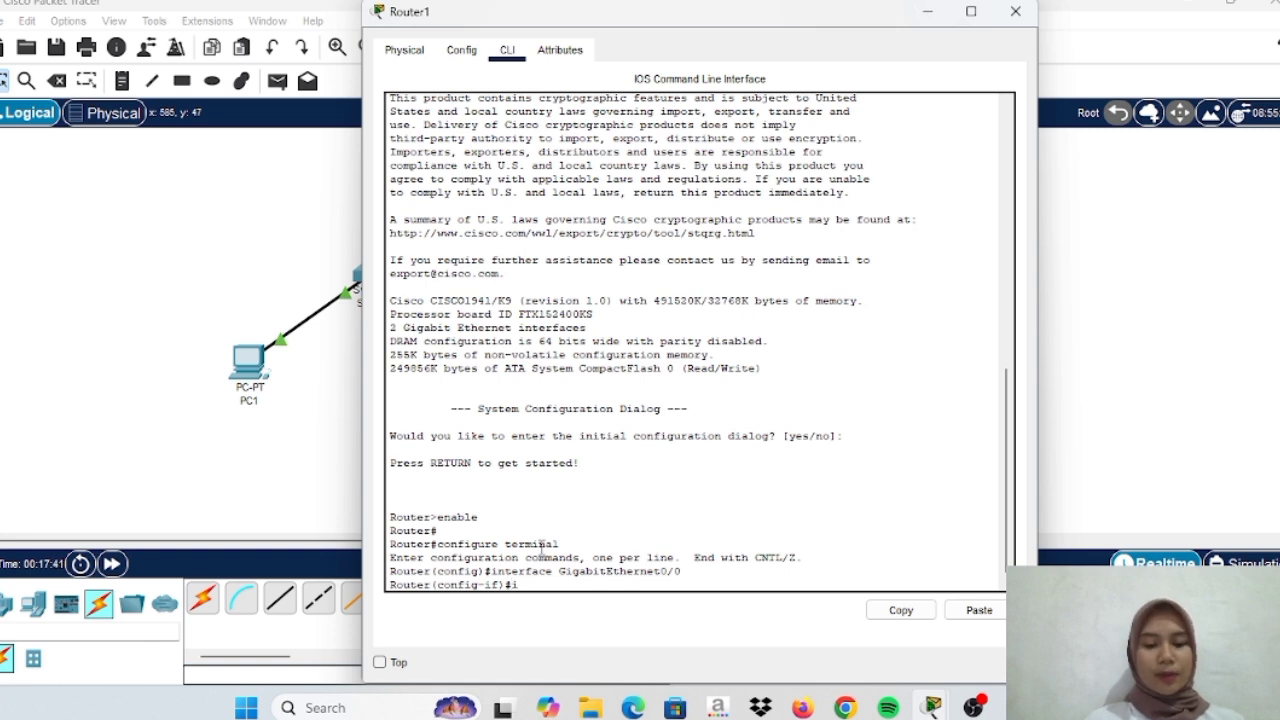
pyautogui.write('p address')
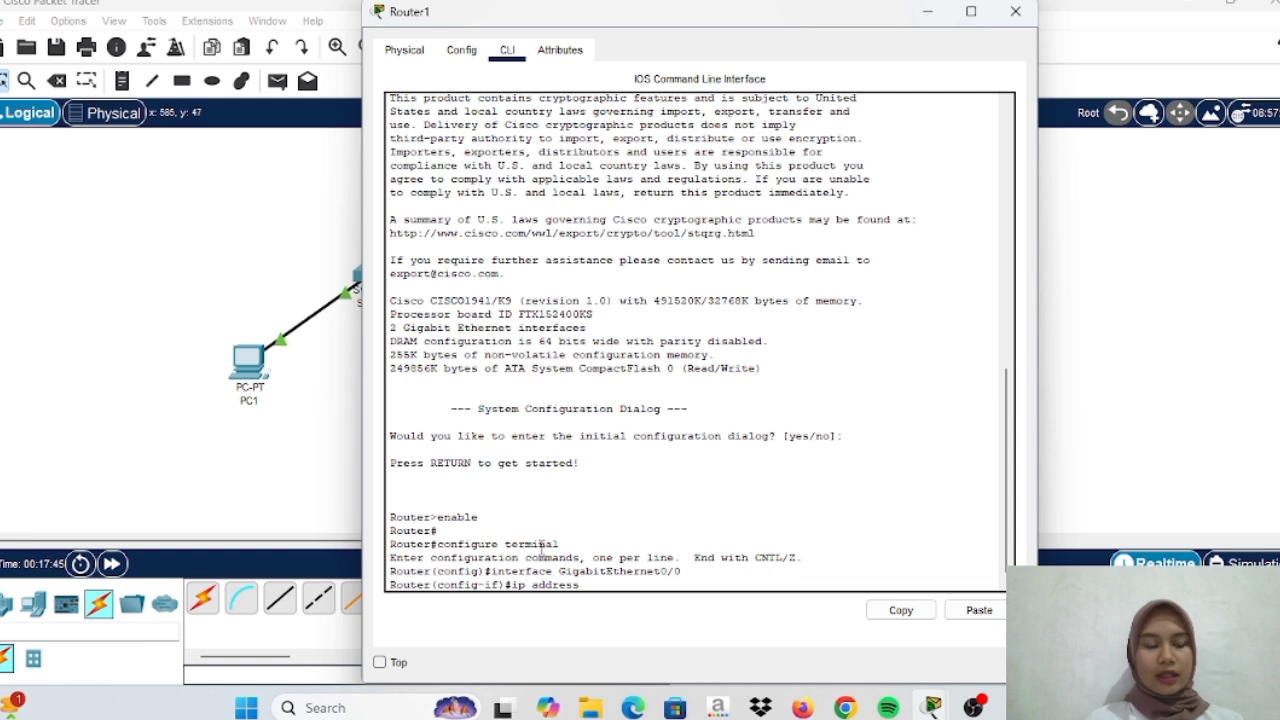
pyautogui.write(' 192.')
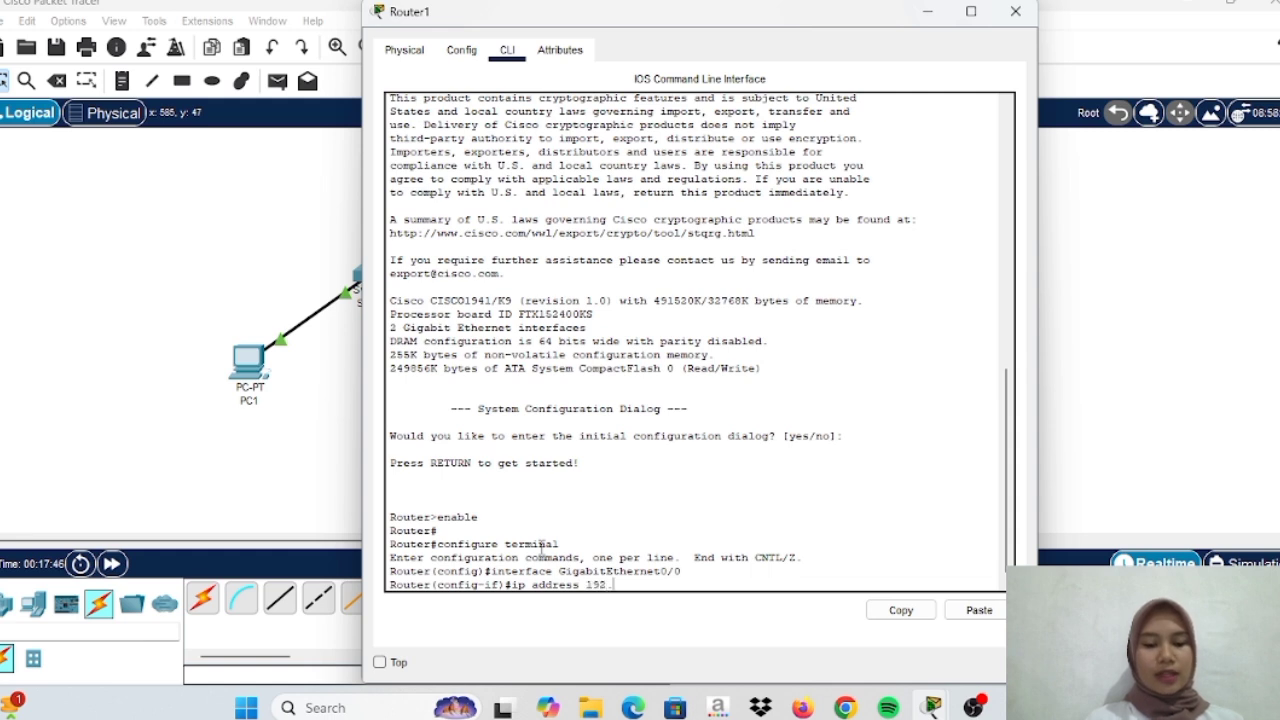
pyautogui.write('168.')
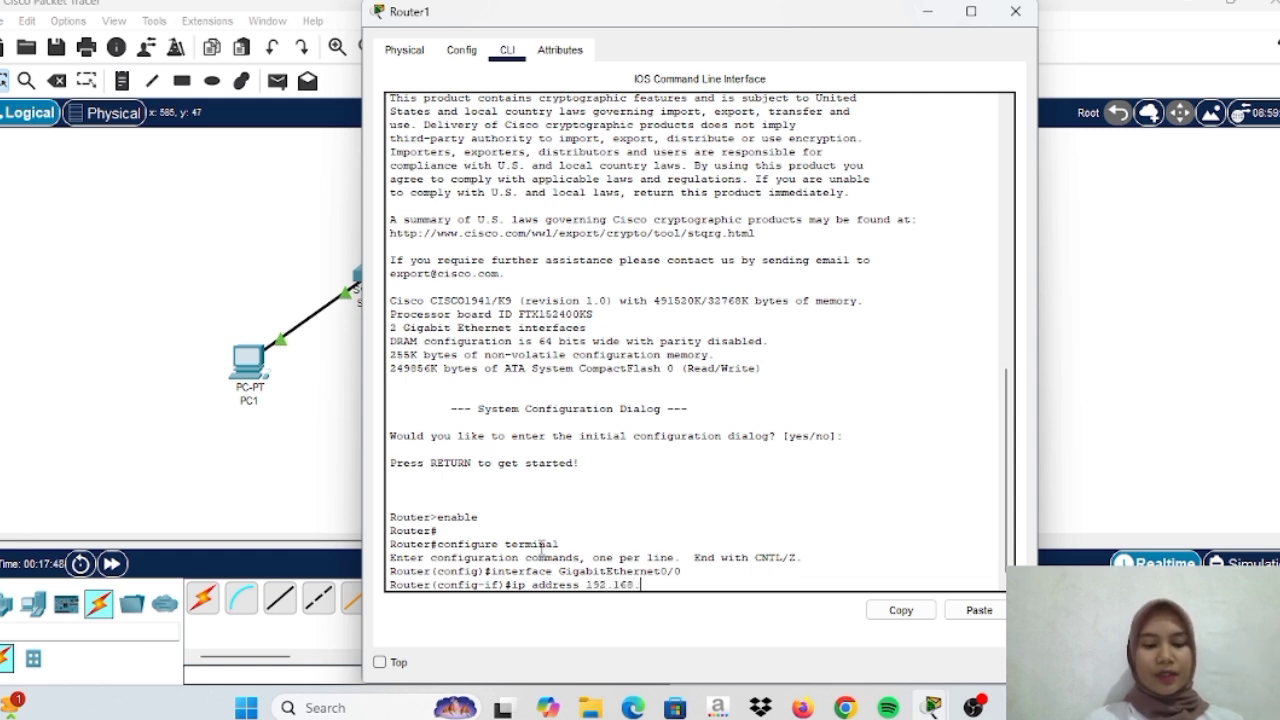
pyautogui.write('10.1')
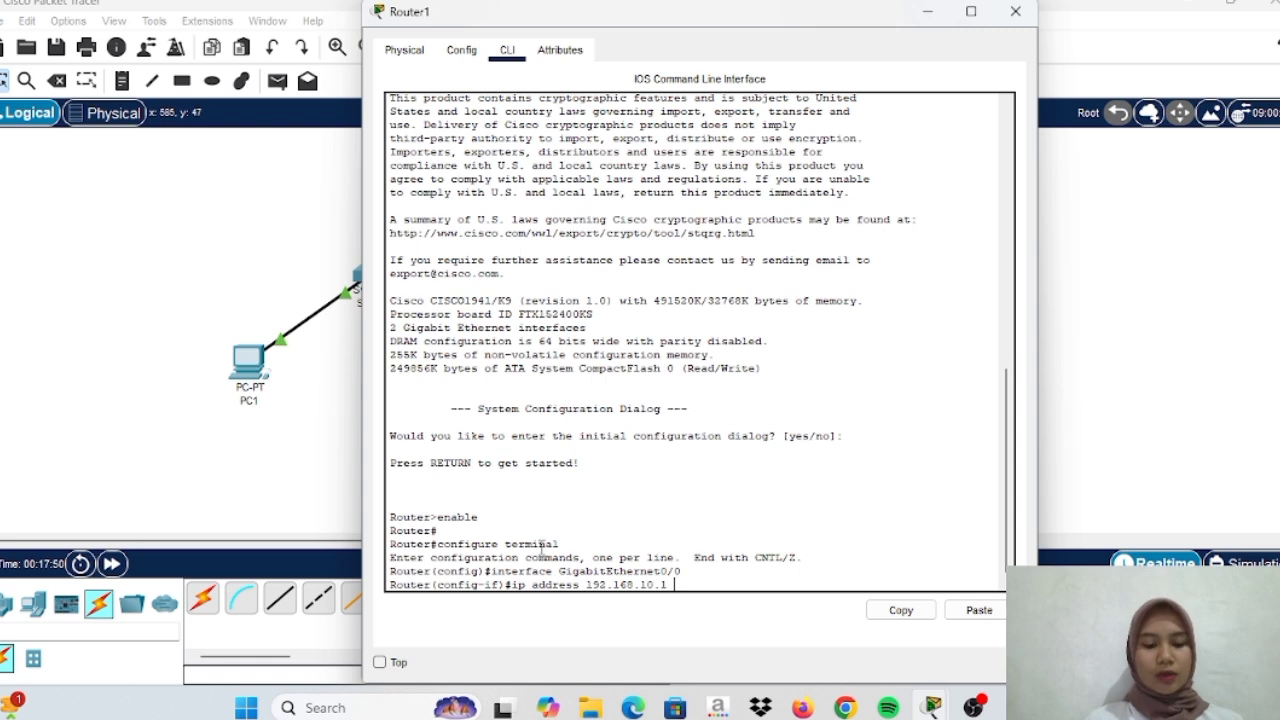
pyautogui.write(' 255.255.')
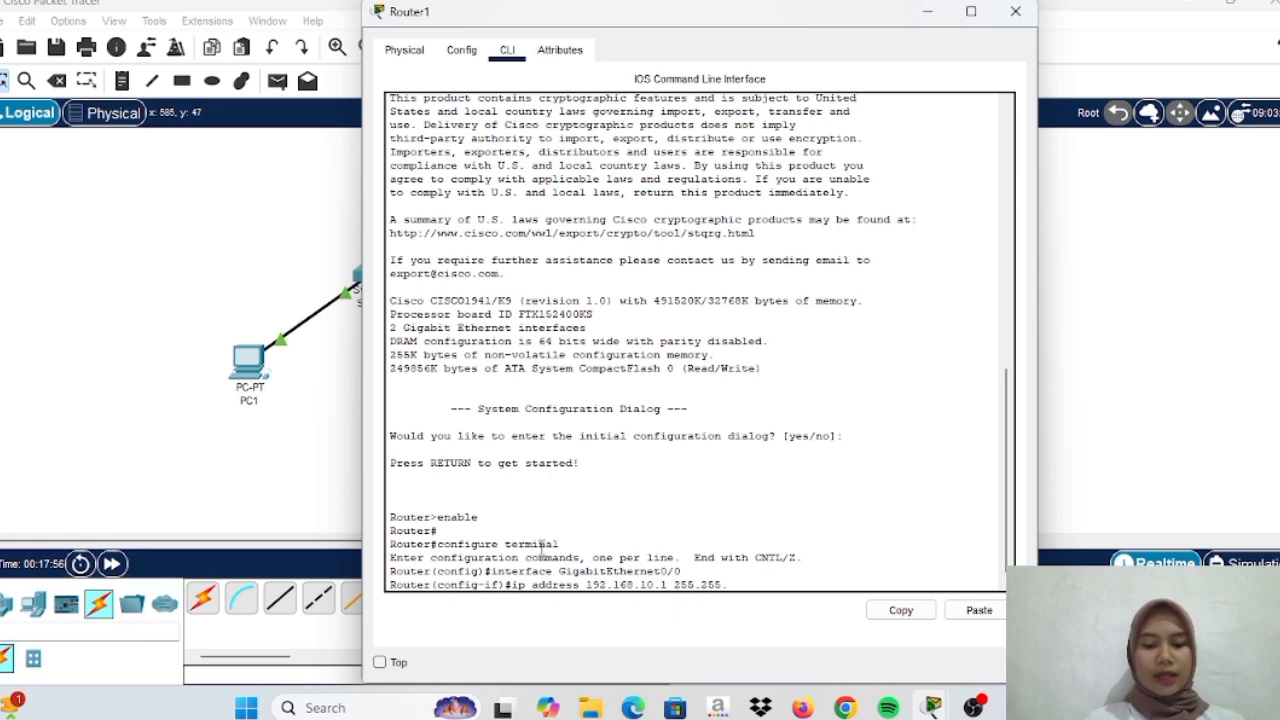
pyautogui.write('255.0')
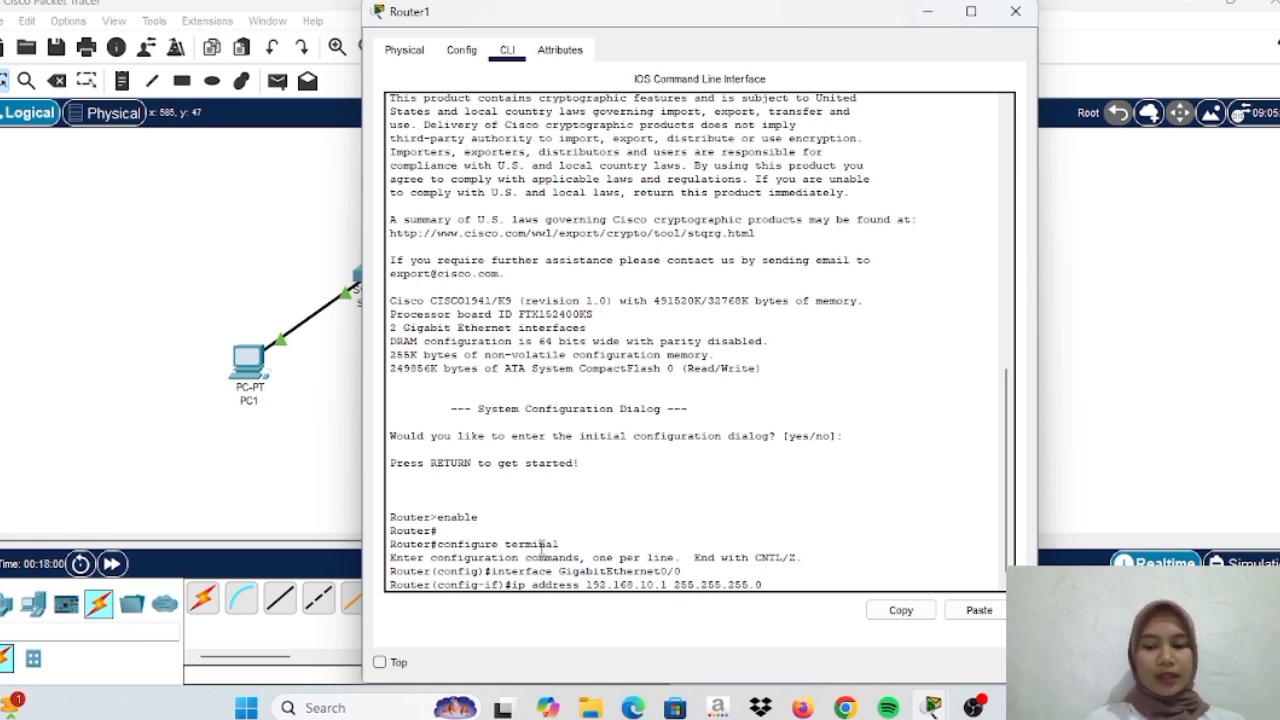
pyautogui.press('Return')
pyautogui.write('n')
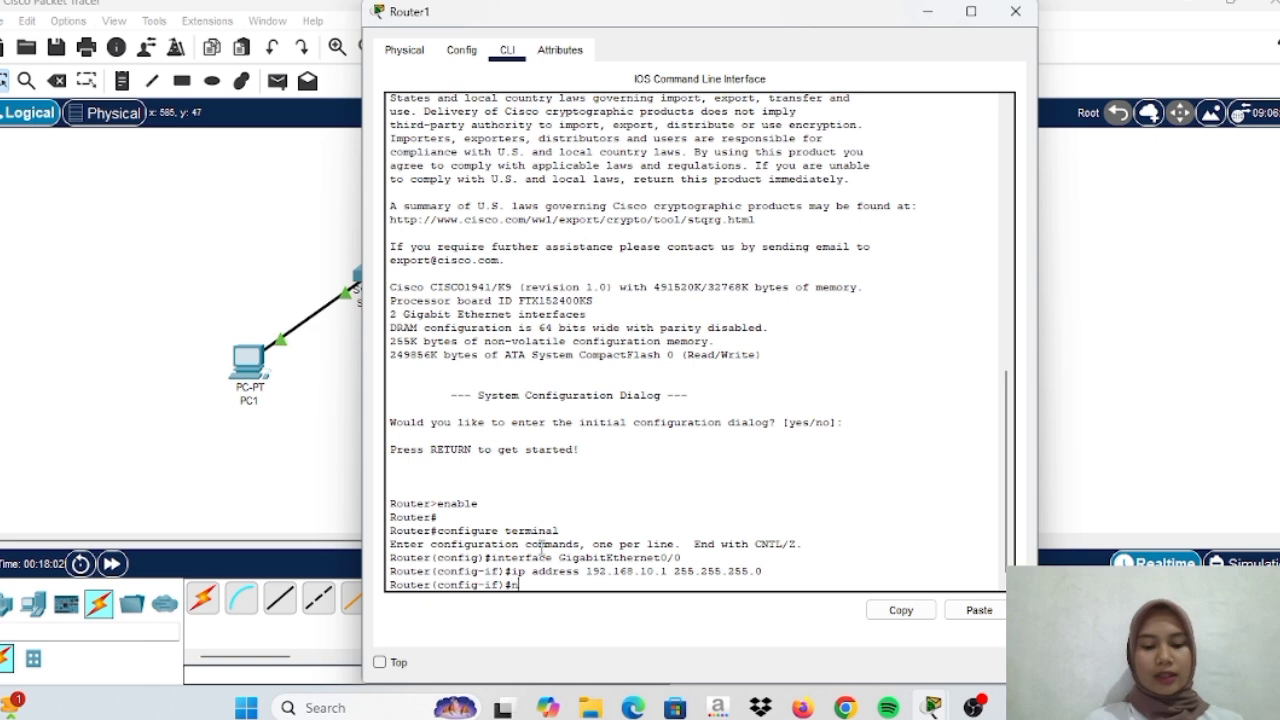
pyautogui.write('o shut')
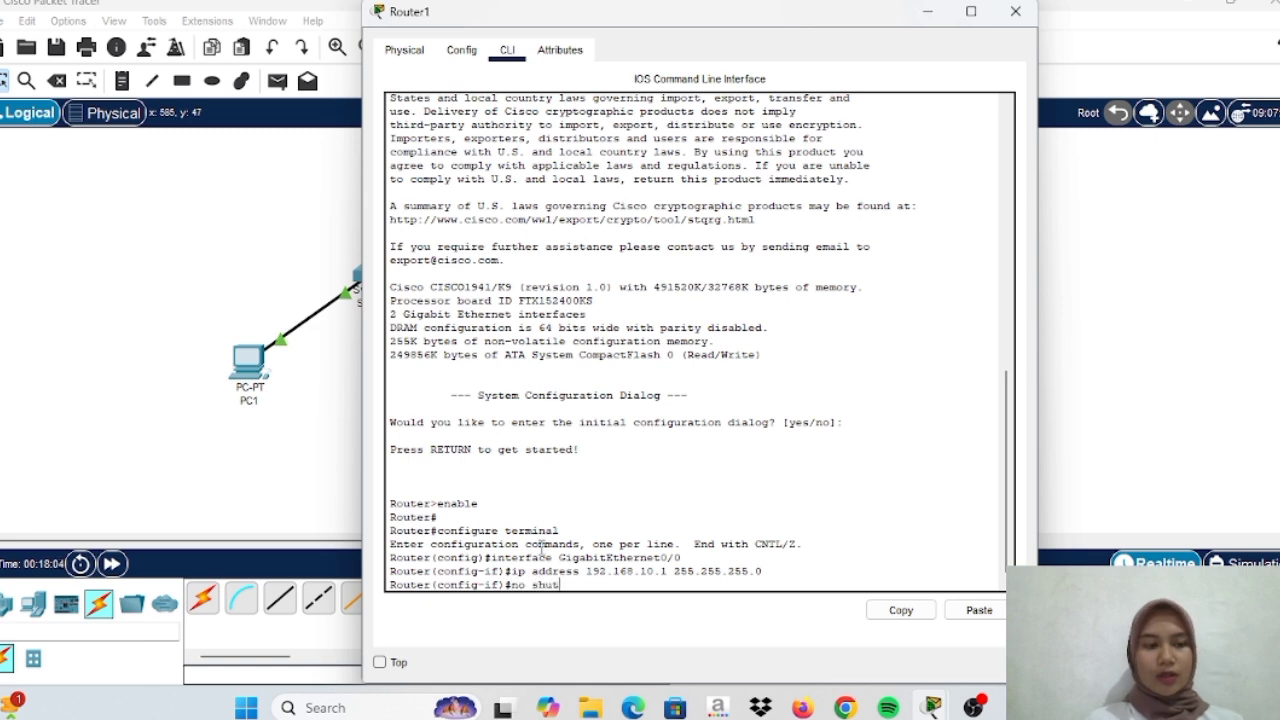
pyautogui.write('down')
pyautogui.press('Return')
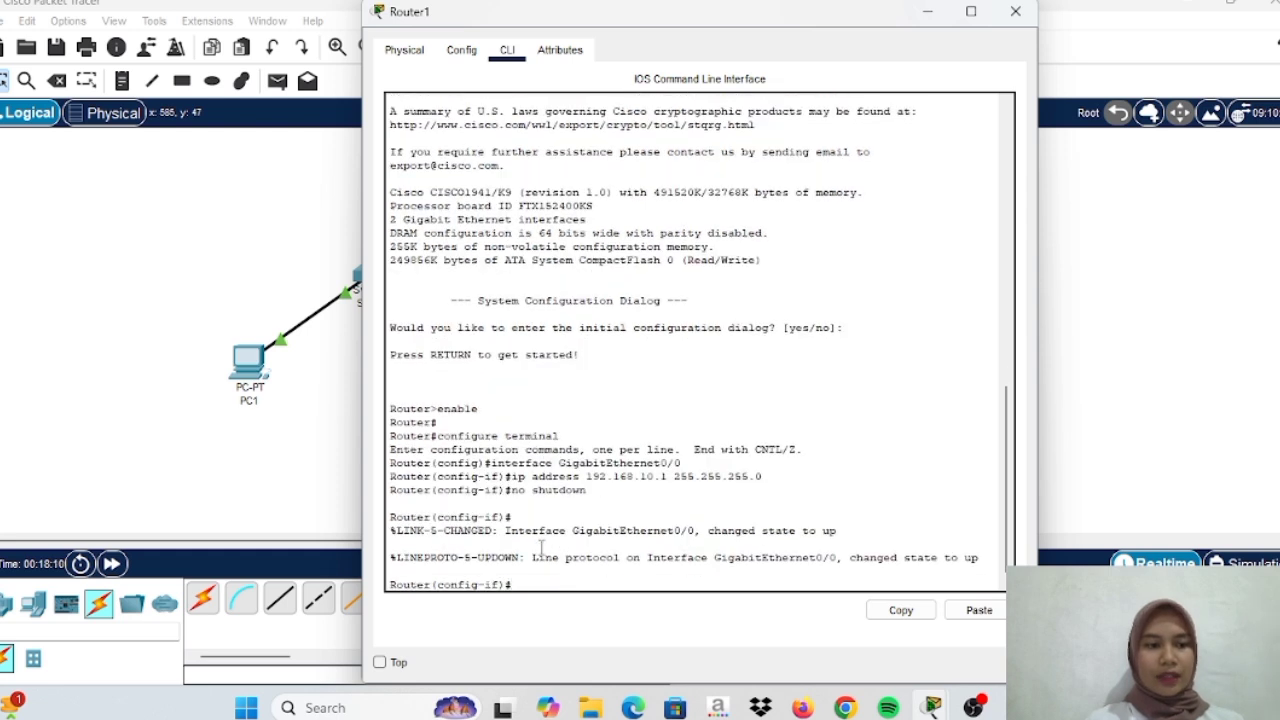
# Select GigabitEthernet0/1 in Router1's Config tab, then return to the CLI in its interface mode
pyautogui.click(458, 52)
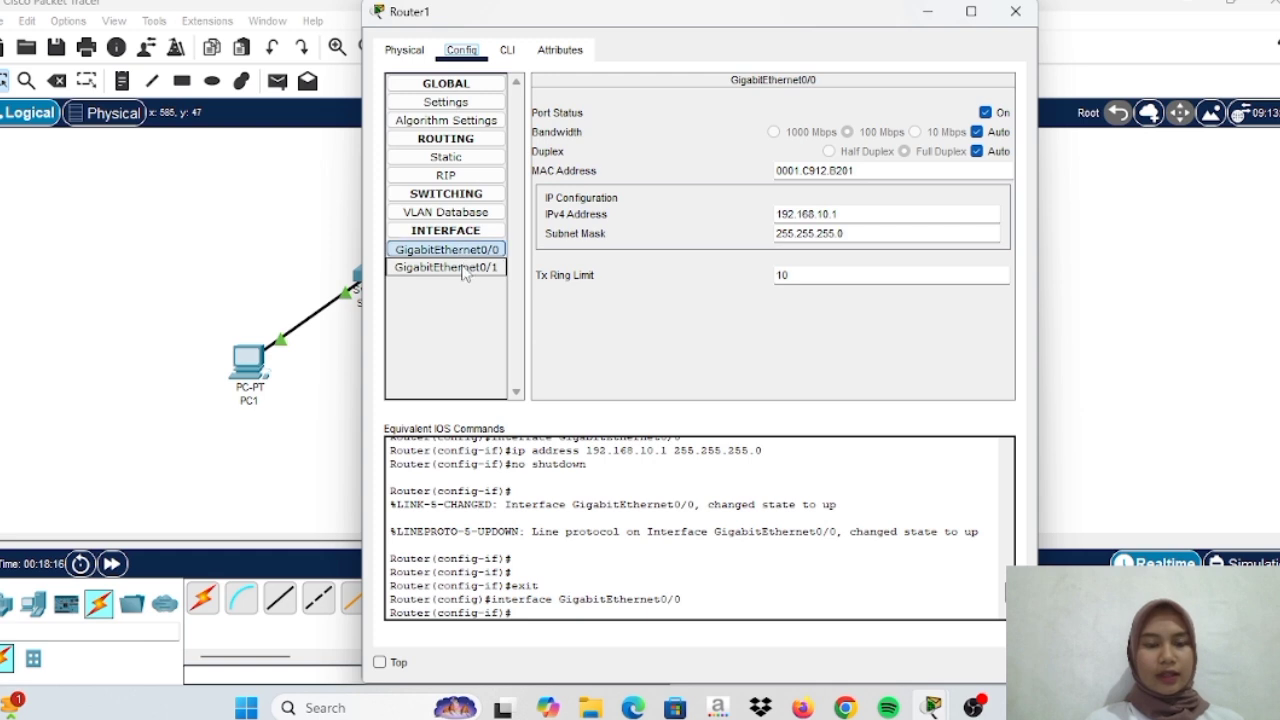
pyautogui.click(463, 272)
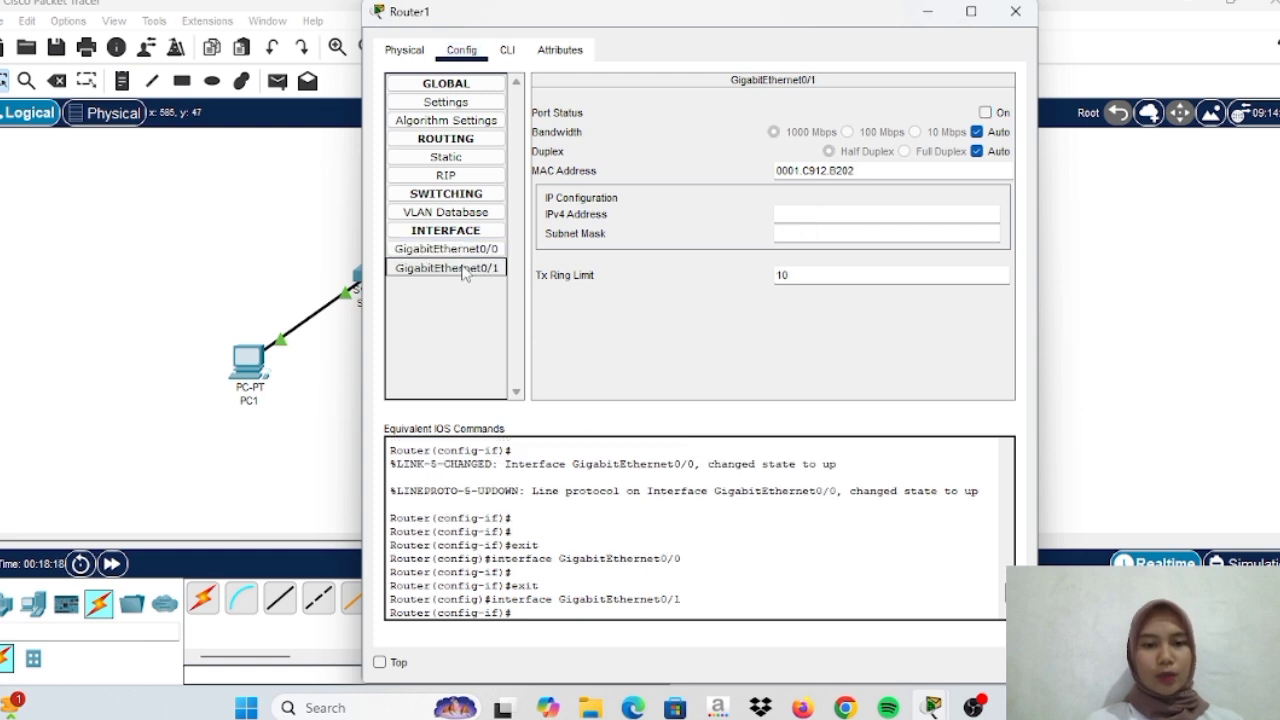
pyautogui.click(499, 51)
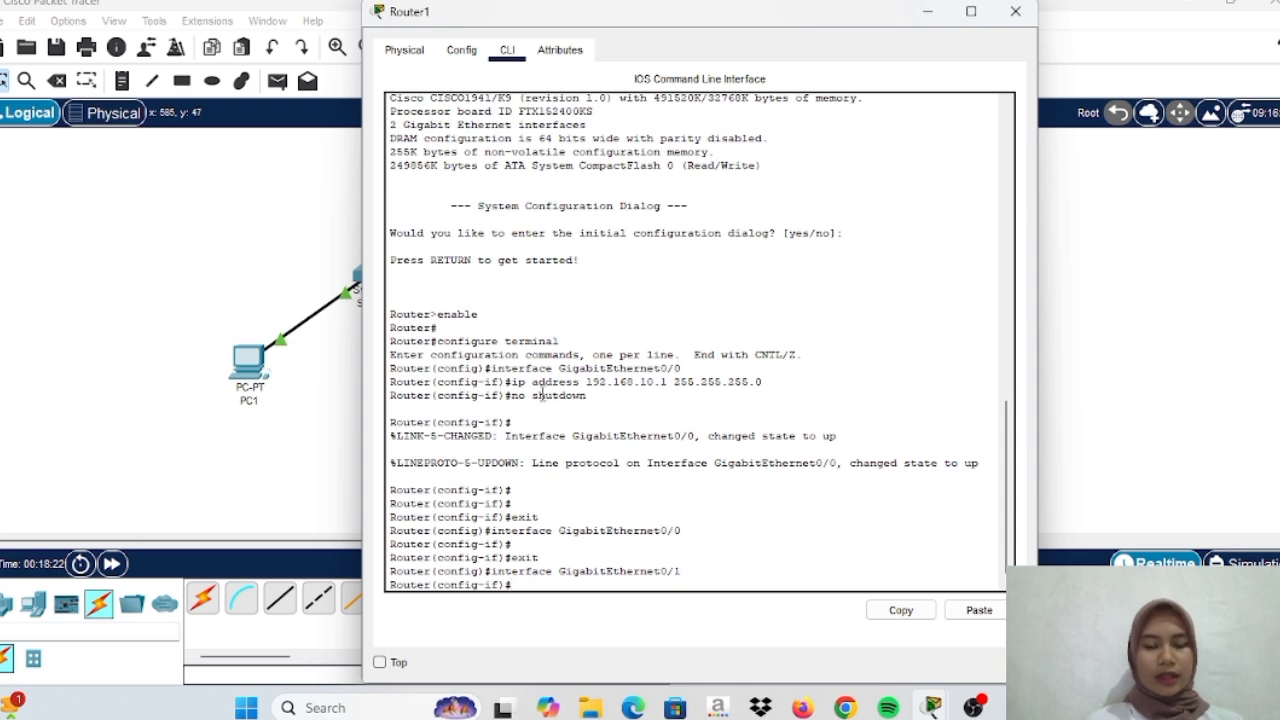
# Assign GigabitEthernet0/1 address 192.168.11.1 255.255.255.0 and enable it with no shutdown
pyautogui.write('ip address 1')
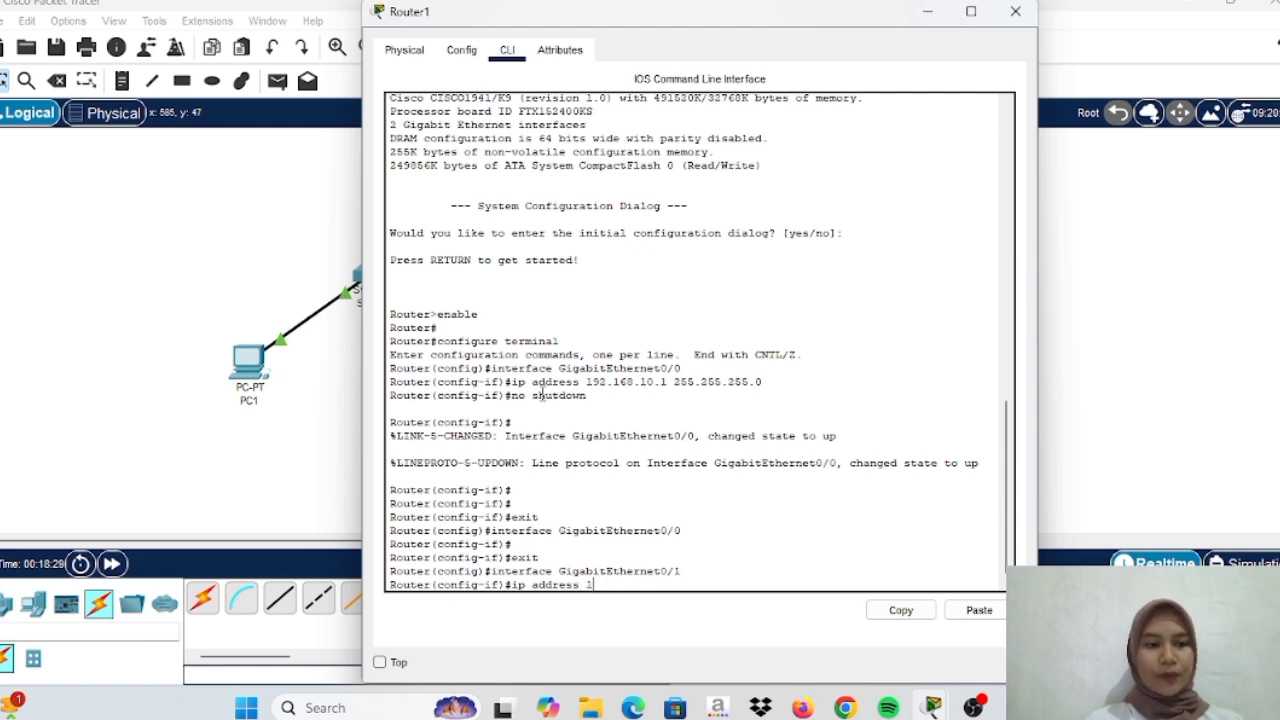
pyautogui.write('92')
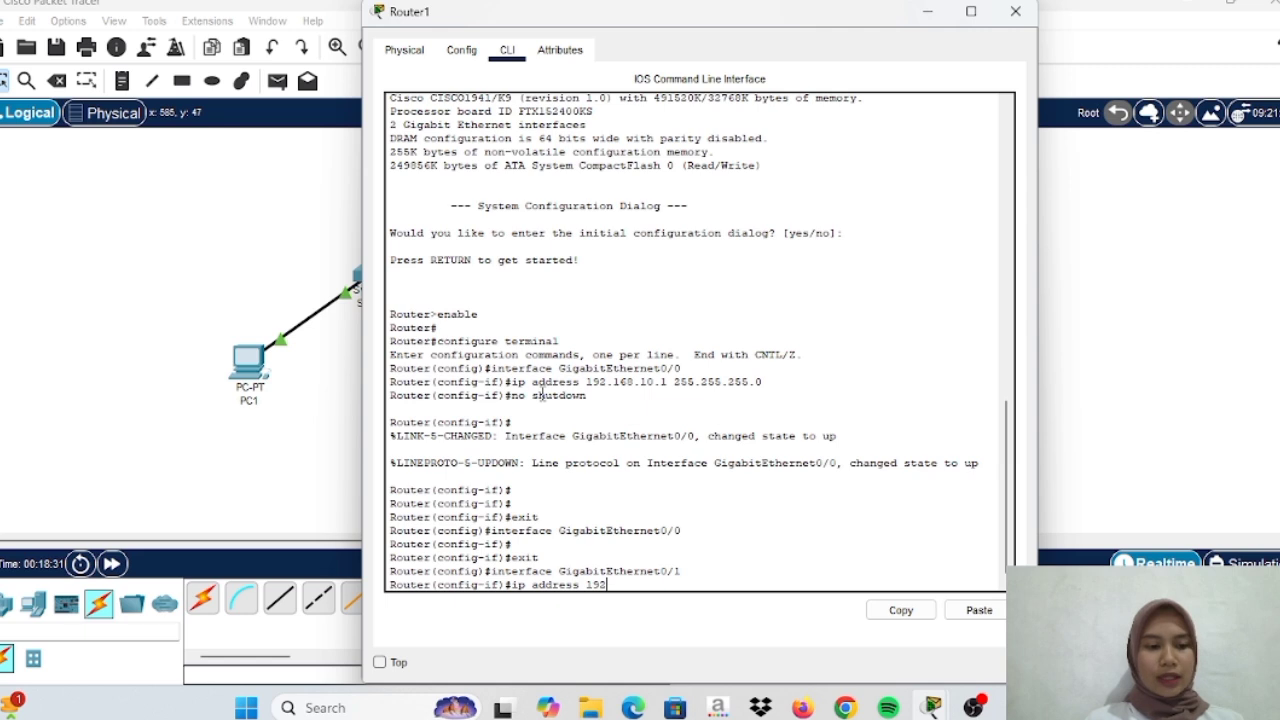
pyautogui.write('.1')
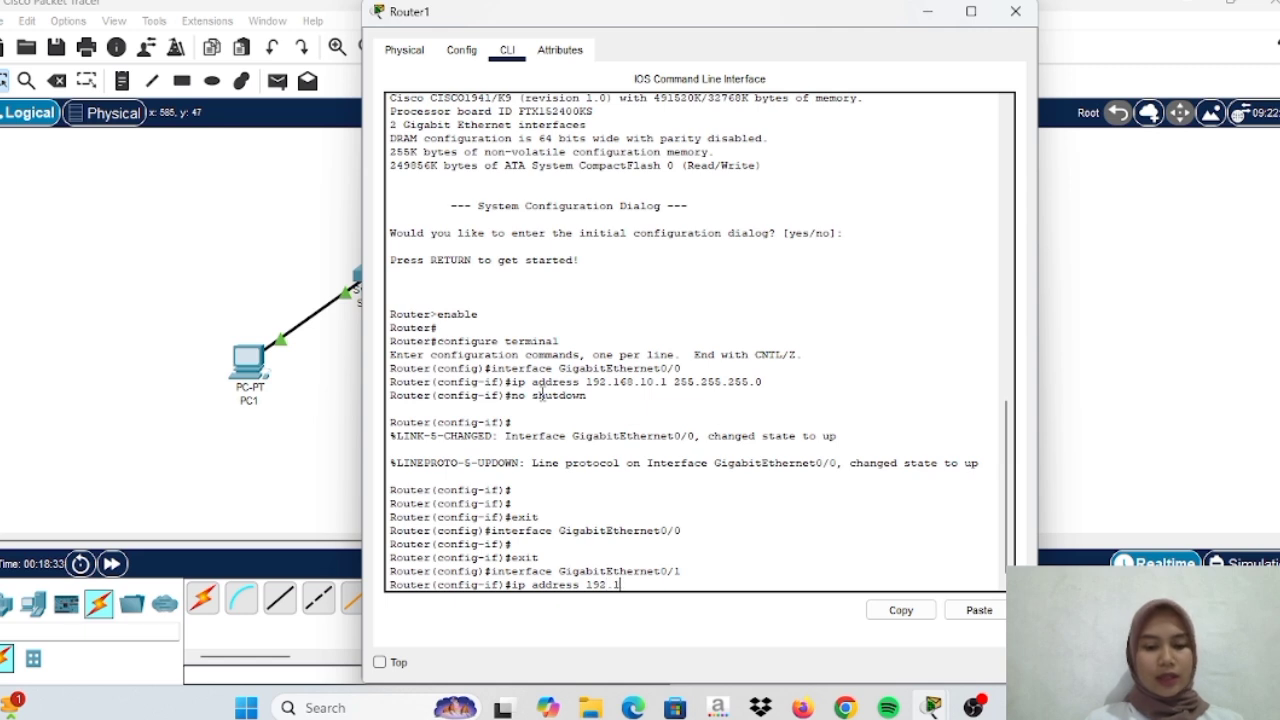
pyautogui.write('68.11.1')
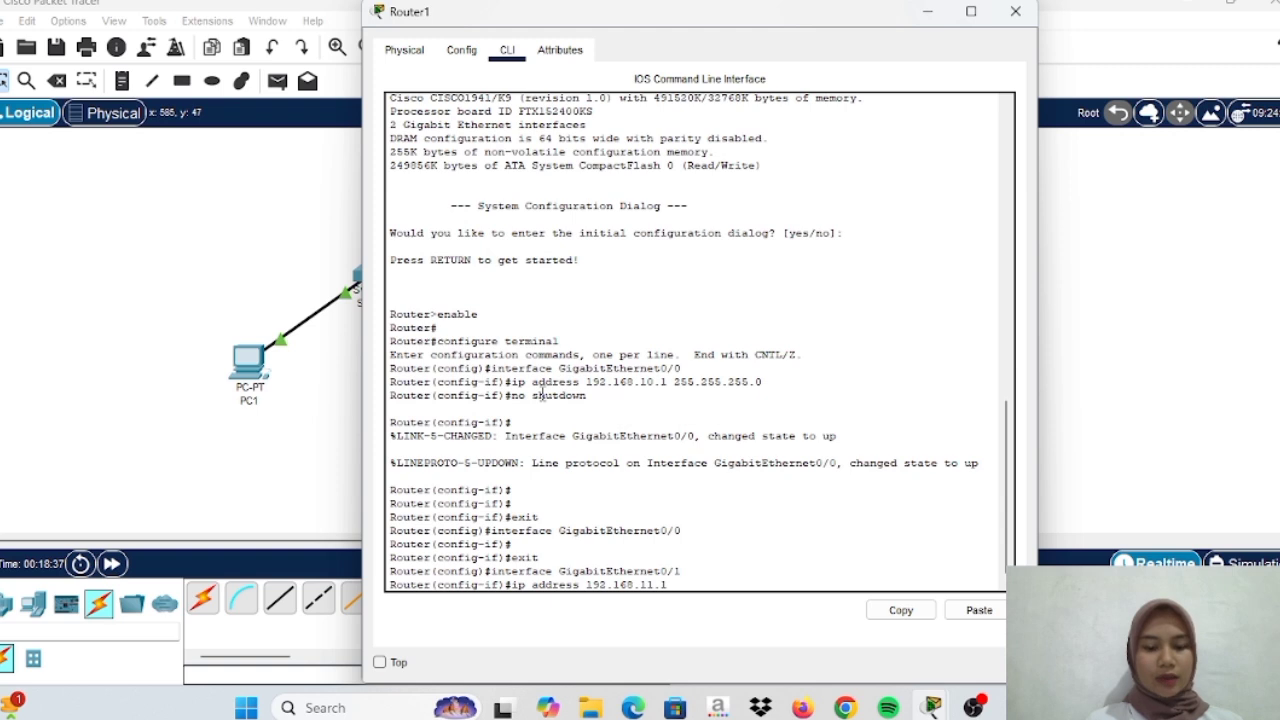
pyautogui.write(' 25')
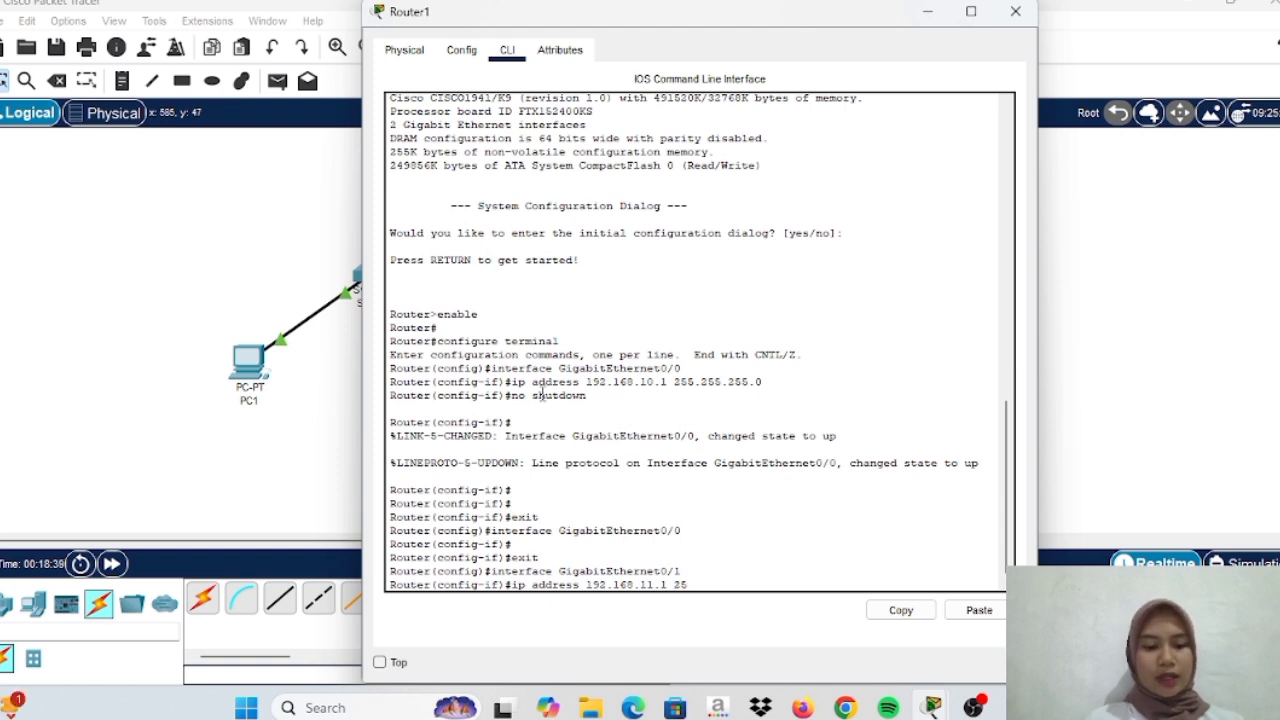
pyautogui.write('5.255')
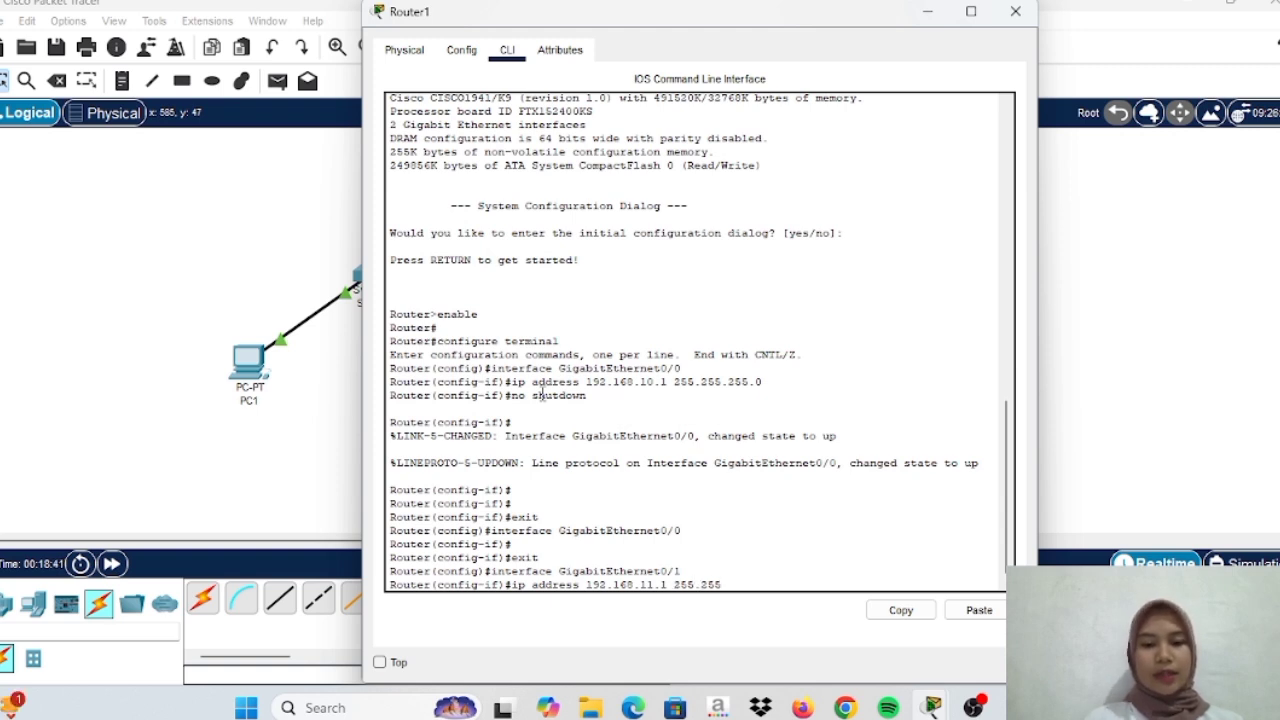
pyautogui.write('.255.0')
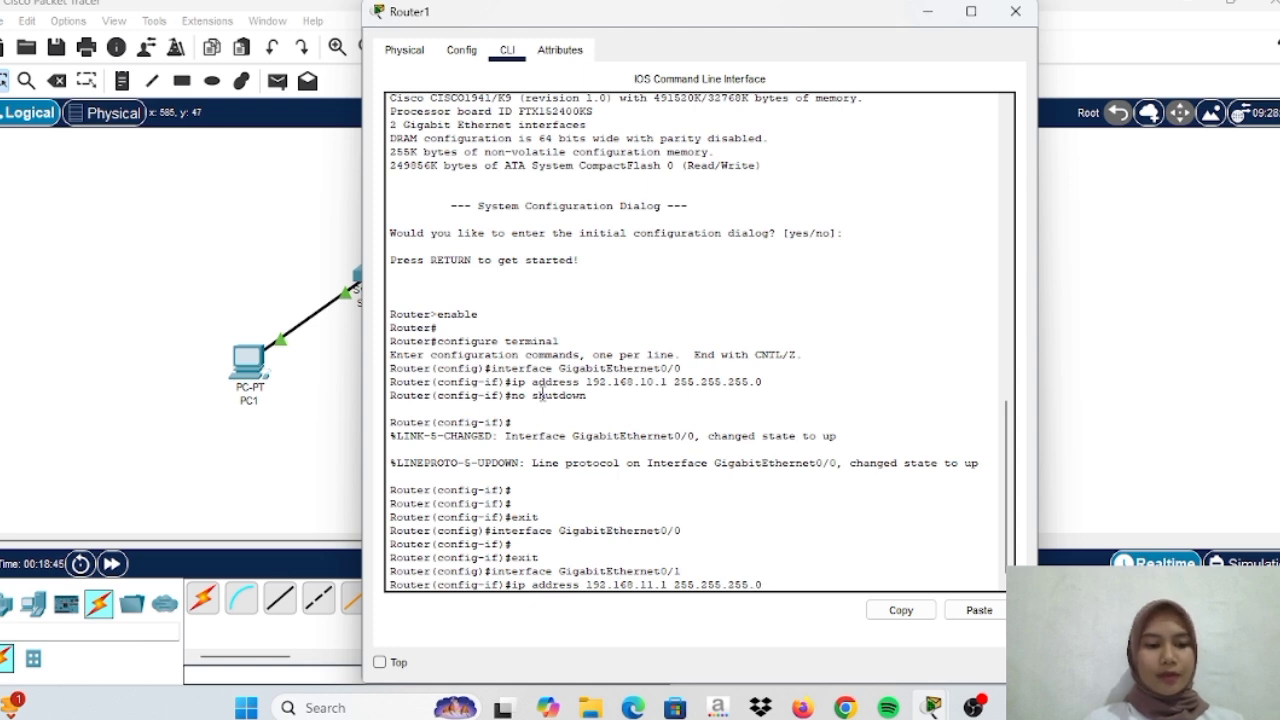
pyautogui.press('Return')
pyautogui.write('no shutdown')
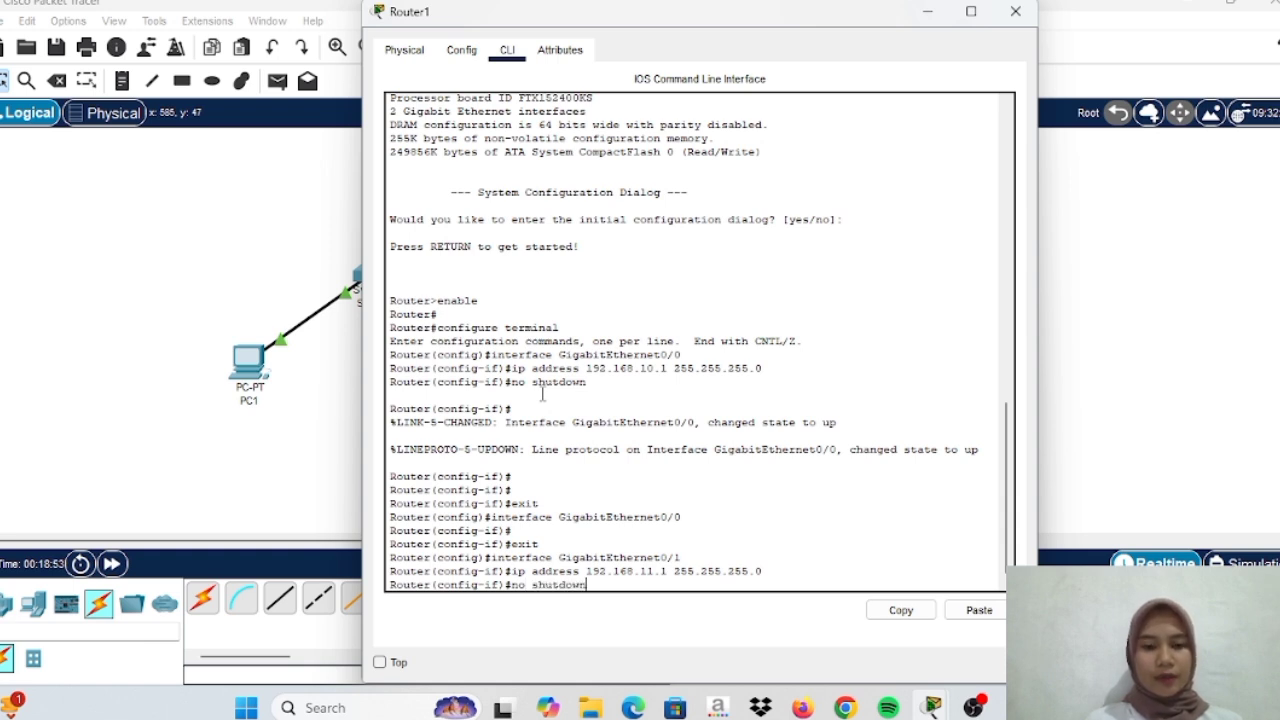
pyautogui.press('Return')
pyautogui.press('Return')
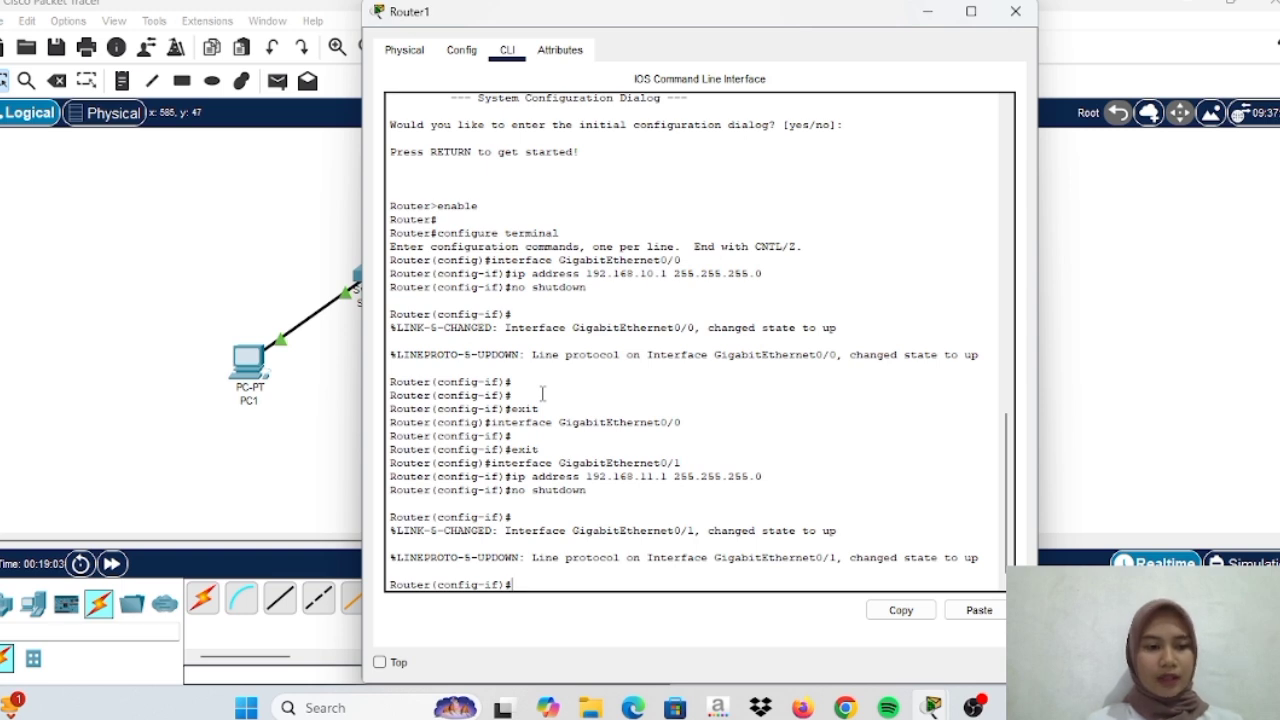
# Exit to global configuration and try excluding 192.168.11.1–192.168.11.40 from DHCP, which is rejected
pyautogui.write('exit')
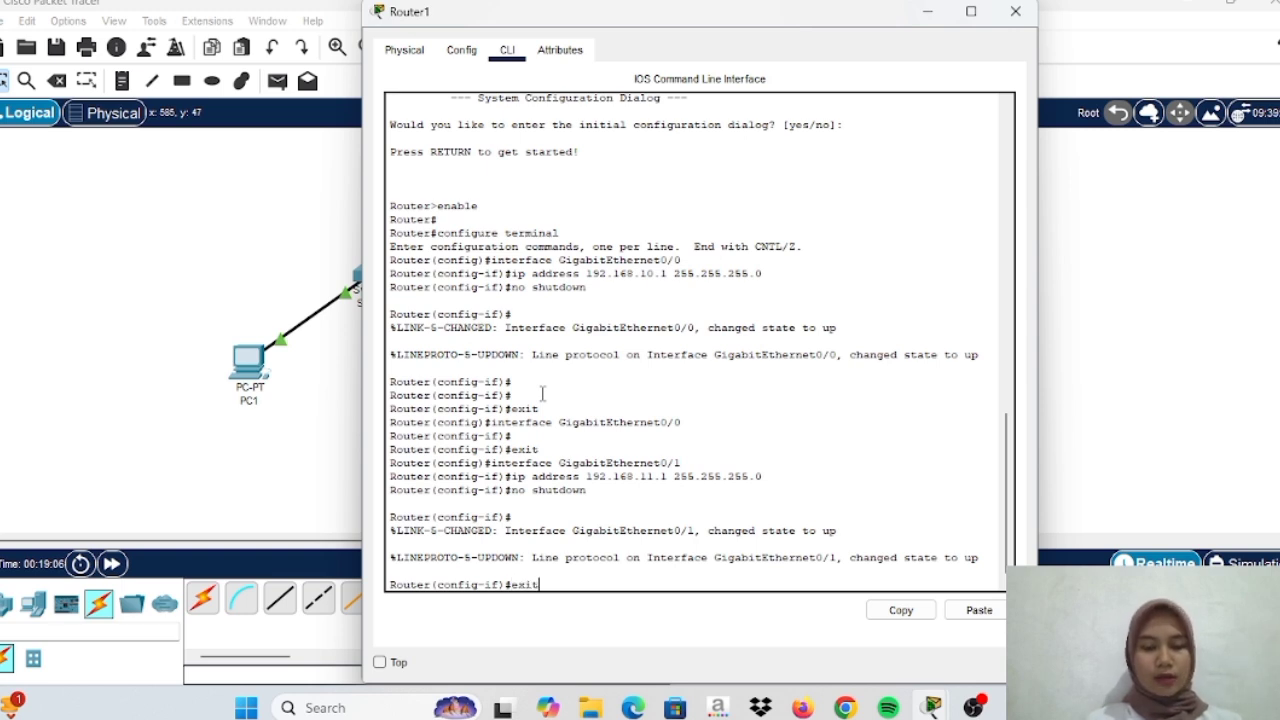
pyautogui.press('Return')
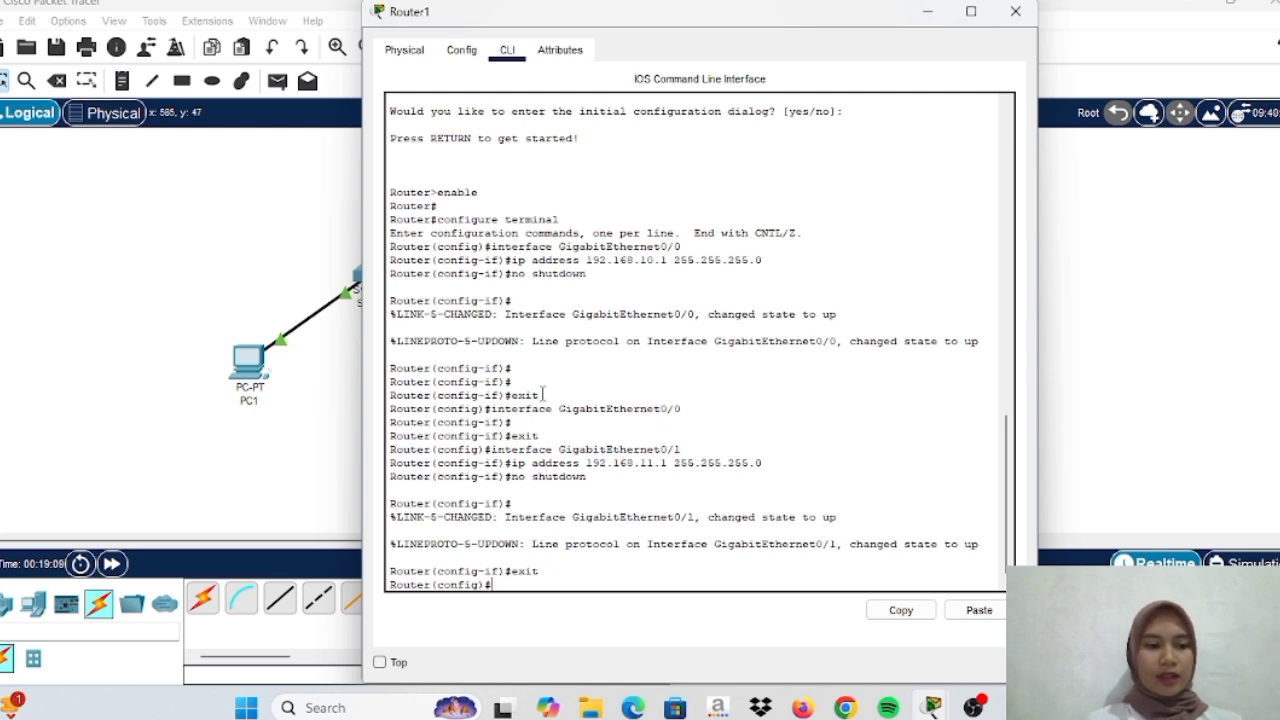
pyautogui.write('ip dhcp')
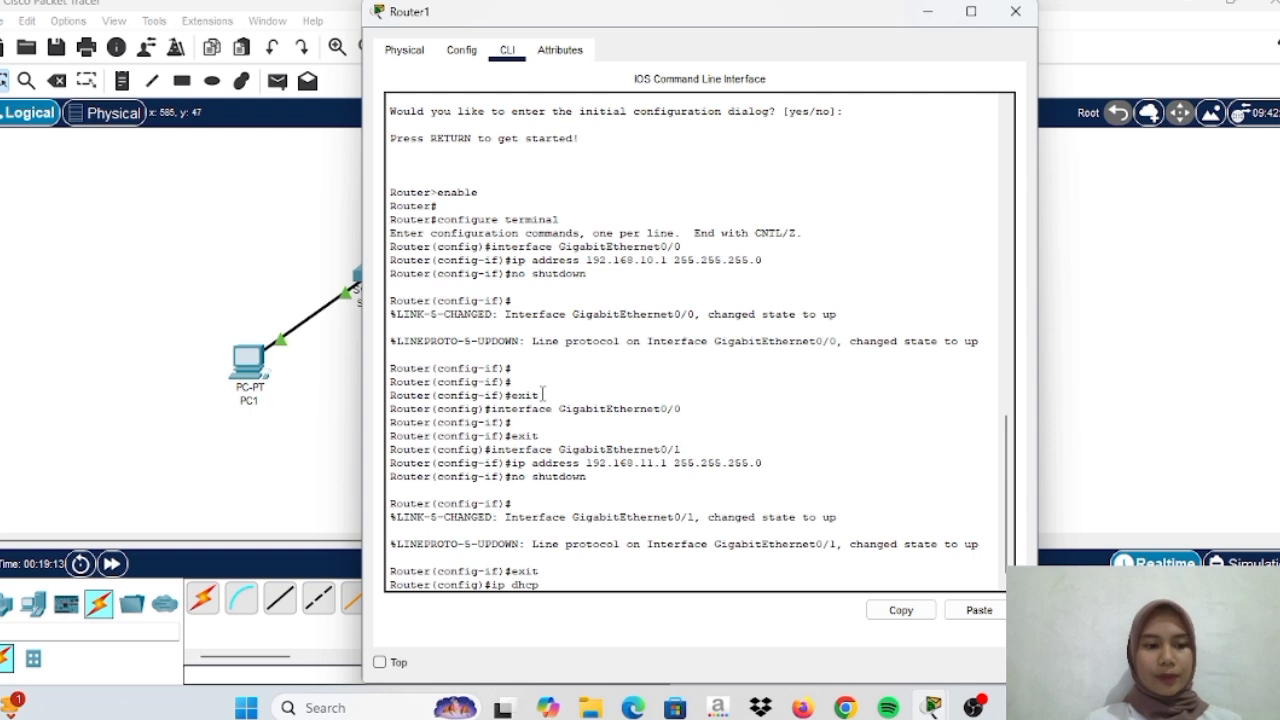
pyautogui.write(' excl')
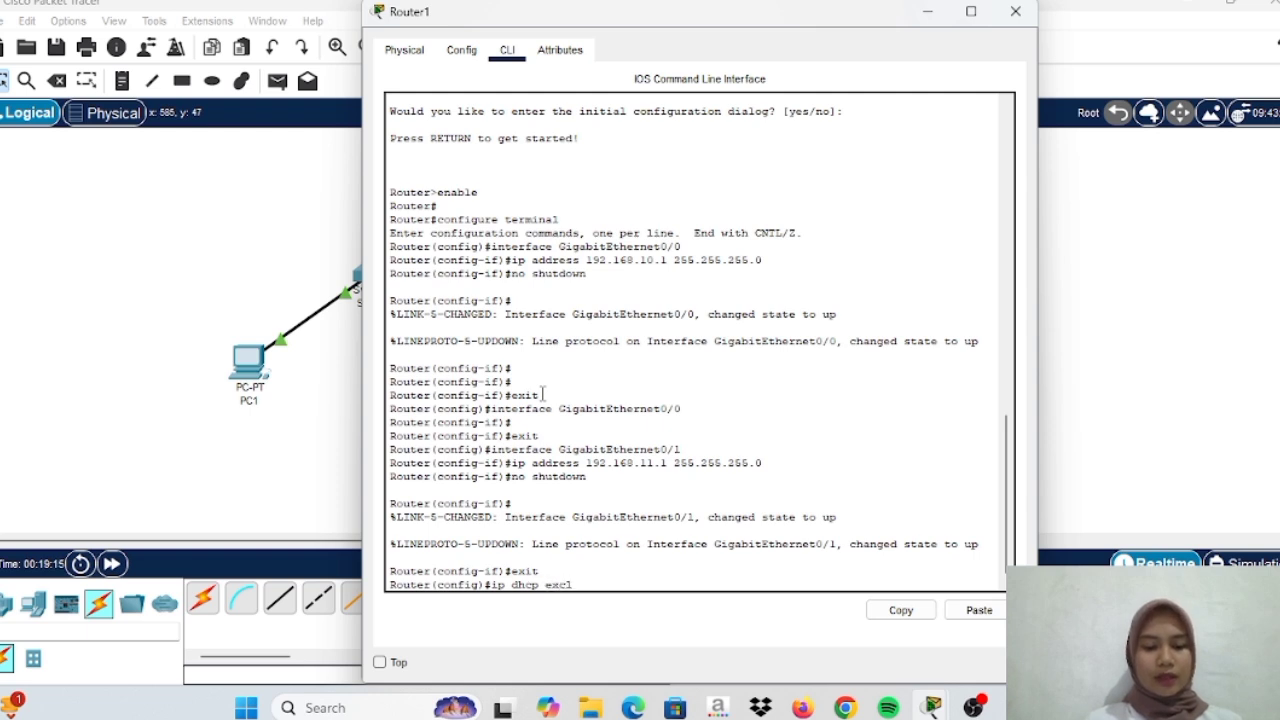
pyautogui.write('ude-address')
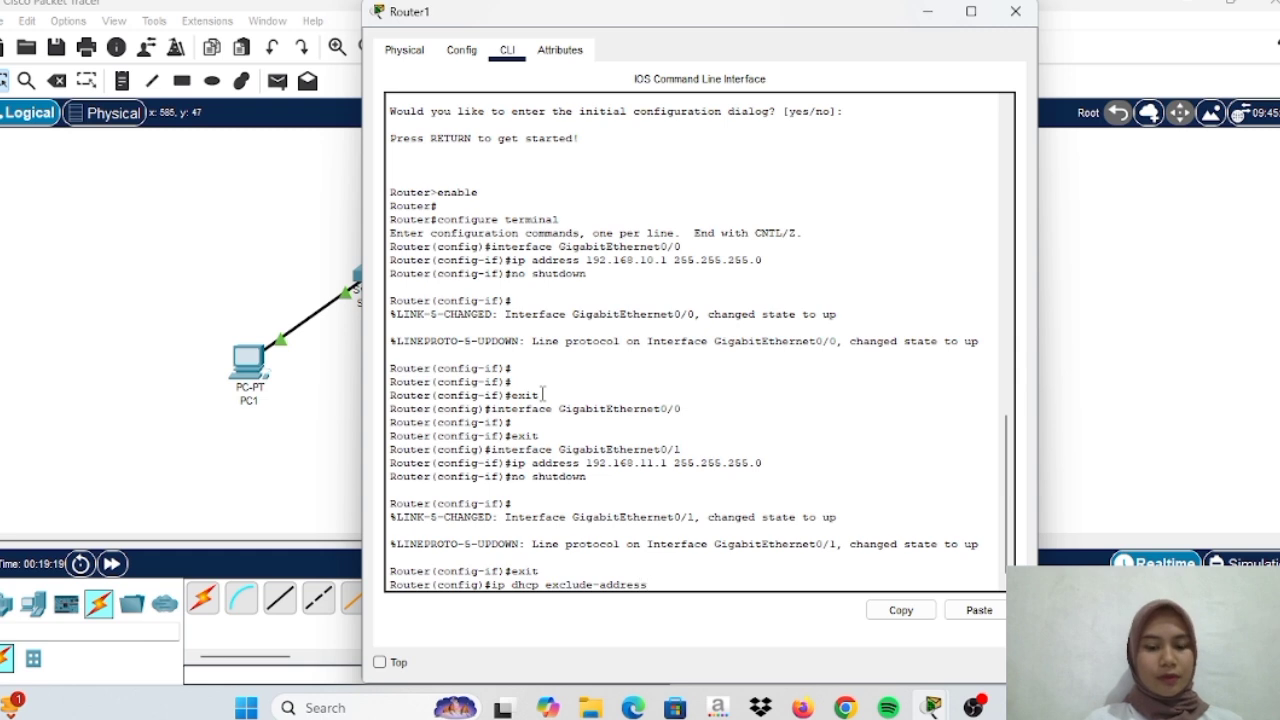
pyautogui.write(' 19')
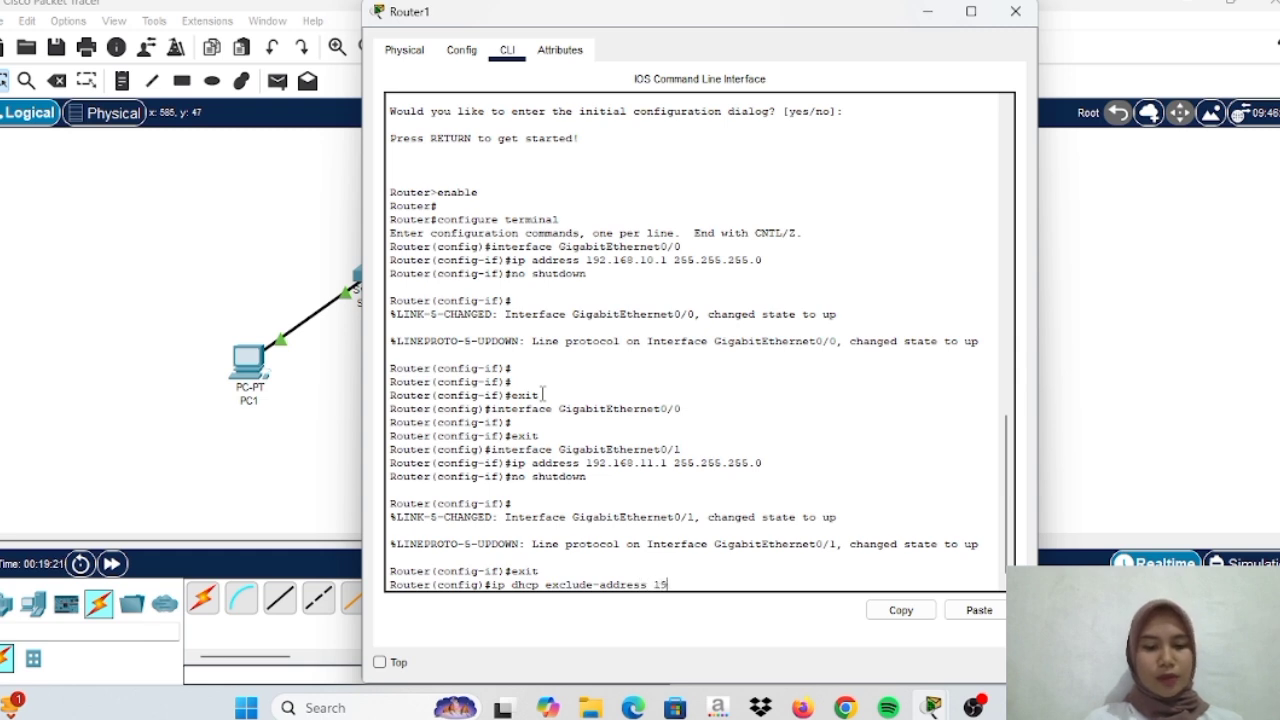
pyautogui.write('2.168')
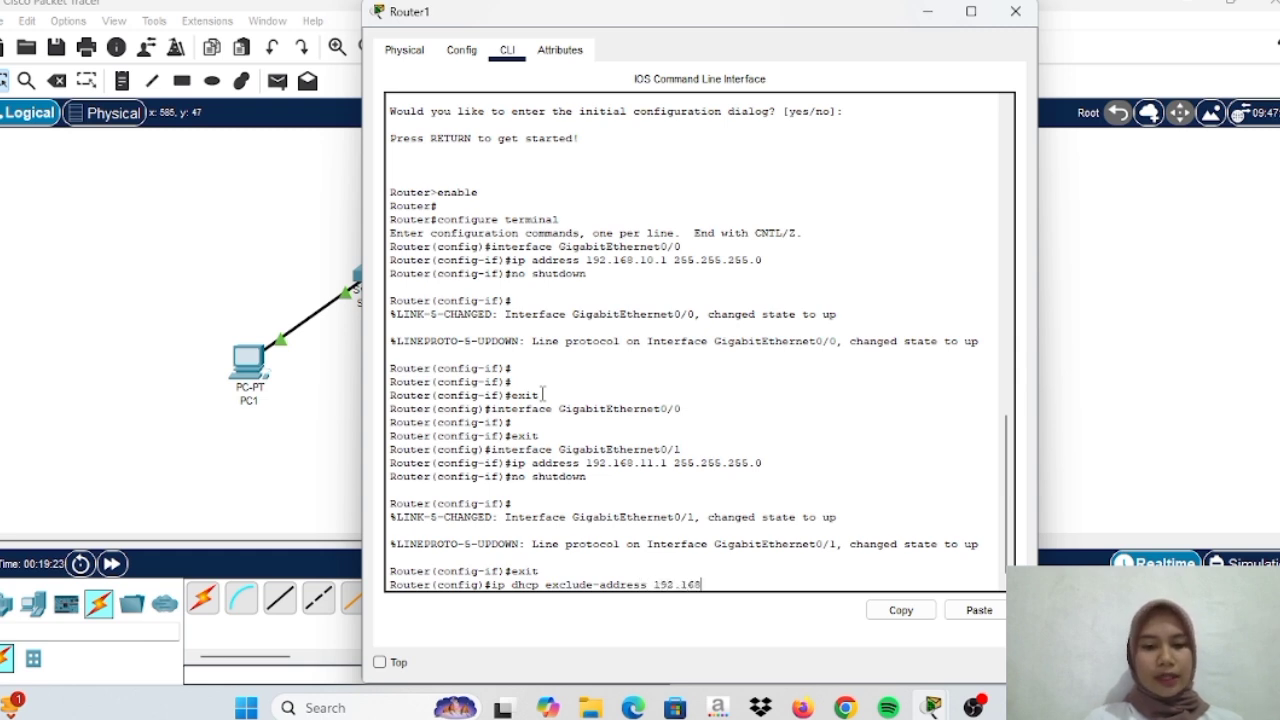
pyautogui.write('.11.')
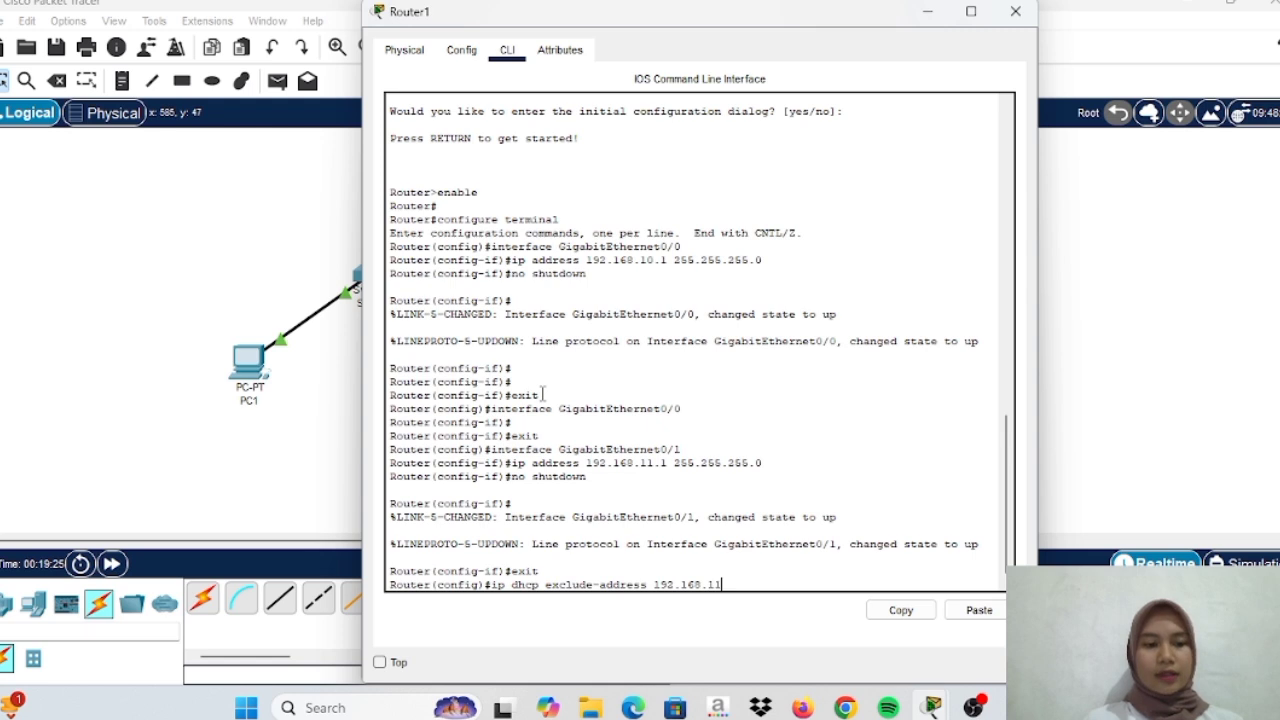
pyautogui.write('1')
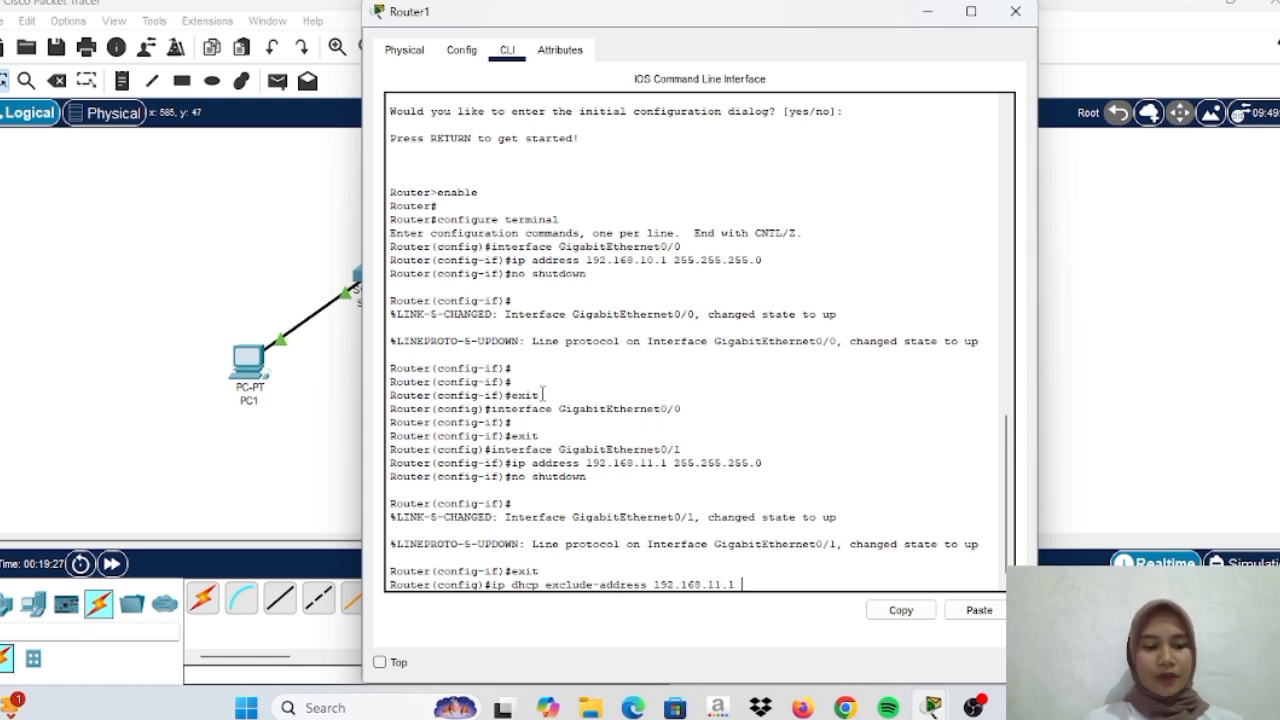
pyautogui.write(' 192.16')
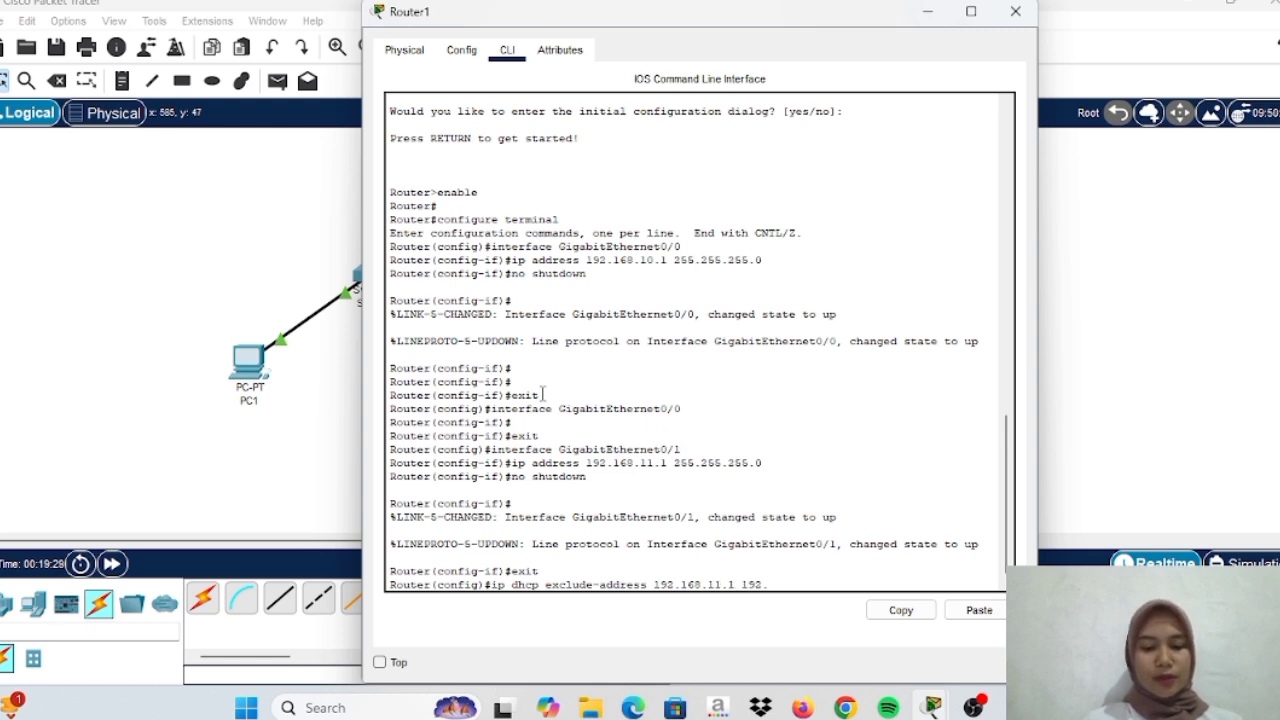
pyautogui.write('8.11.40')
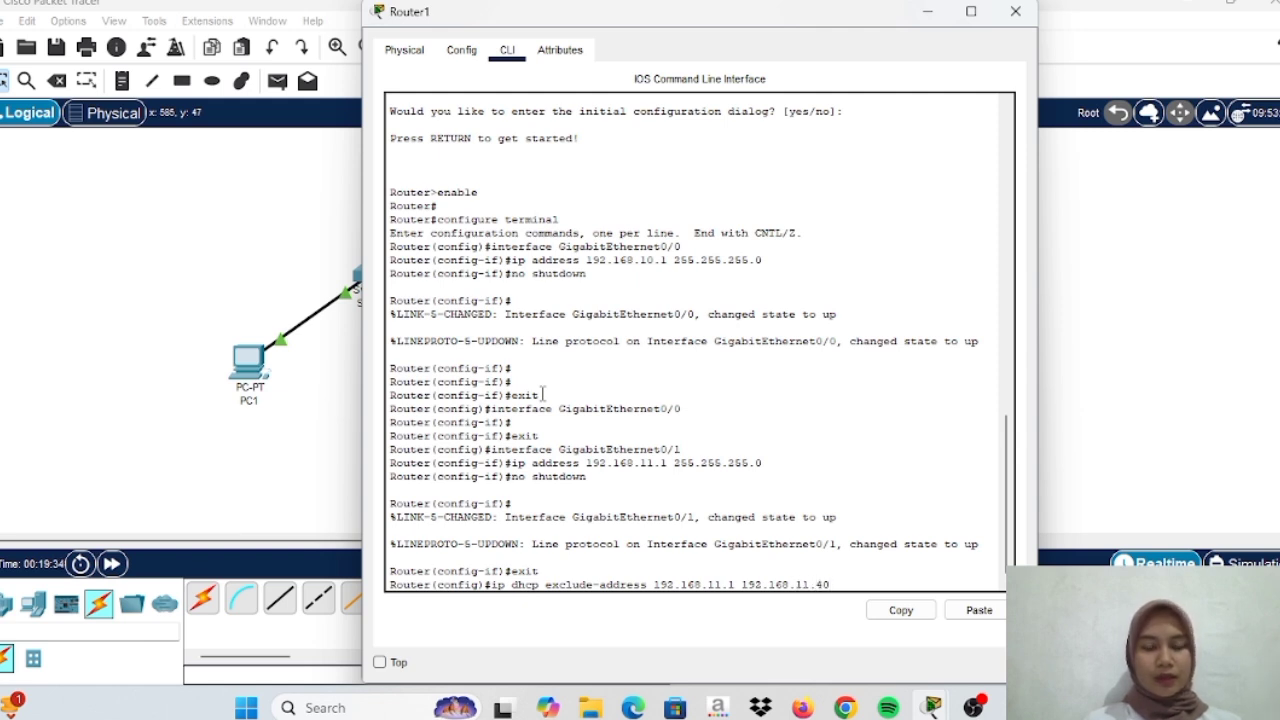
pyautogui.press('Return')
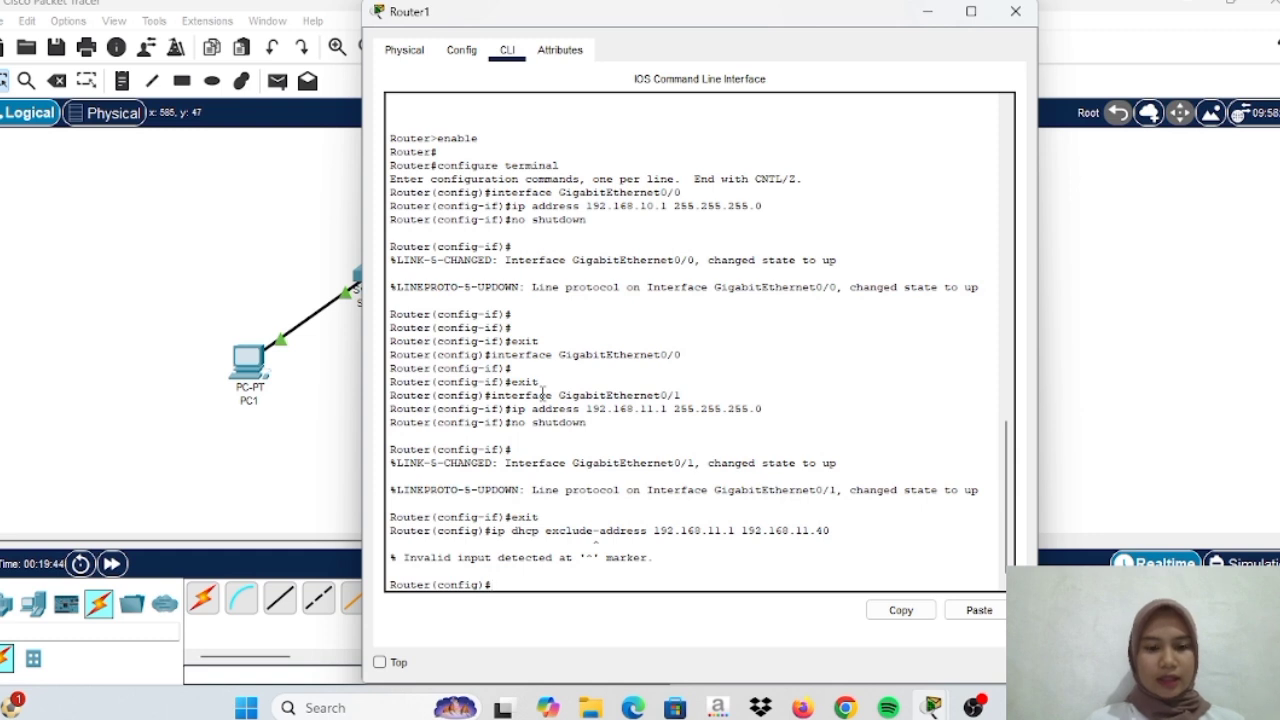
# Exclude DHCP ranges 192.168.11.1–192.168.11.40 and 192.168.11.150–192.168.11.254 with ip dhcp excluded-address
pyautogui.write('ip')
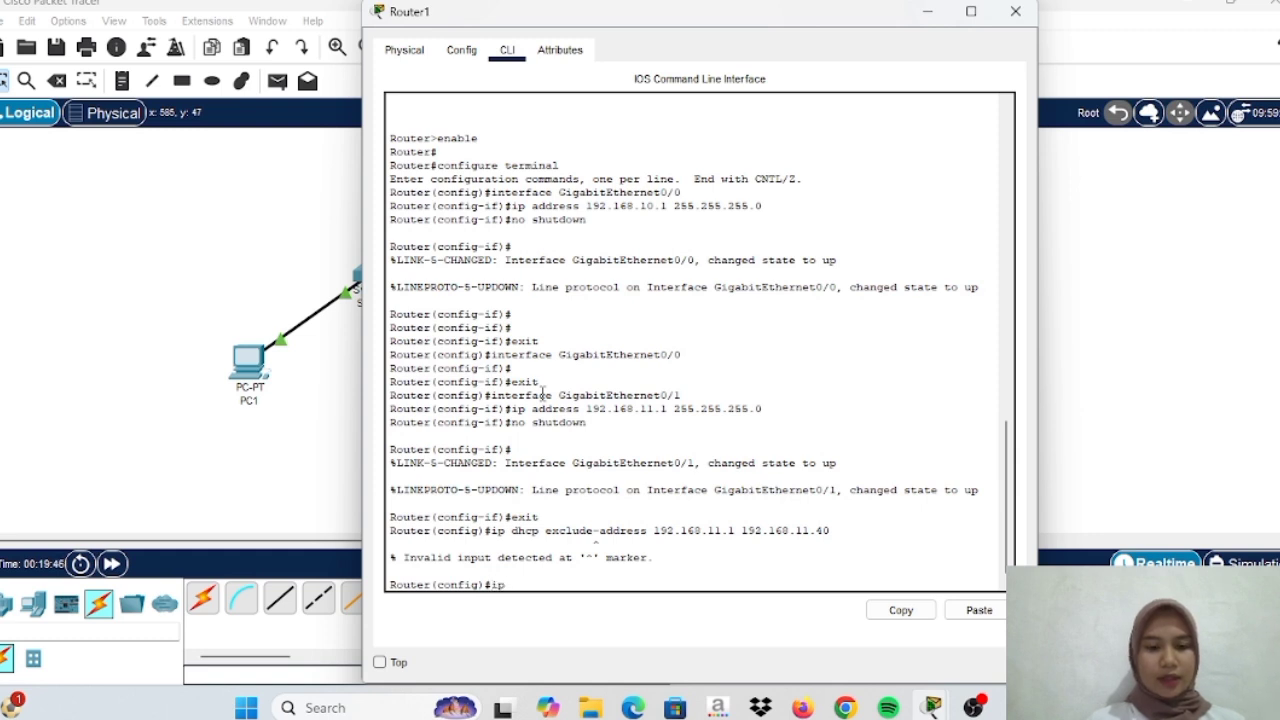
pyautogui.write(' dhc')
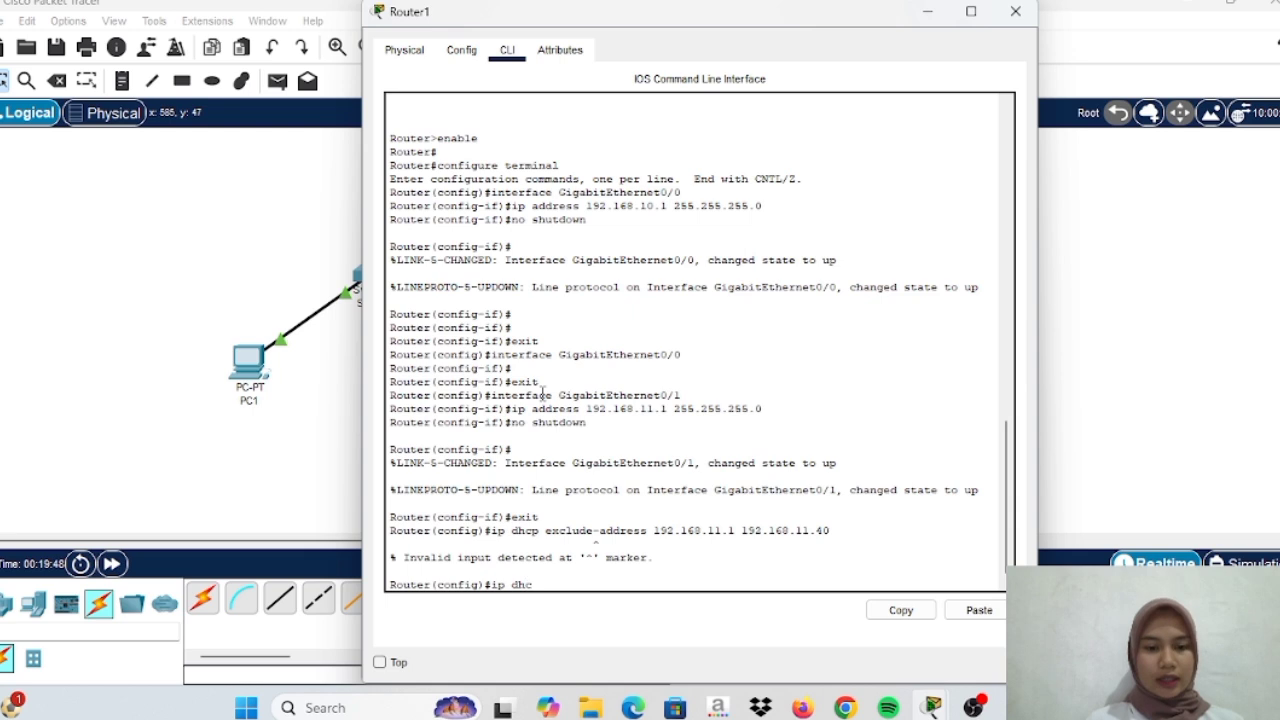
pyautogui.write('p')
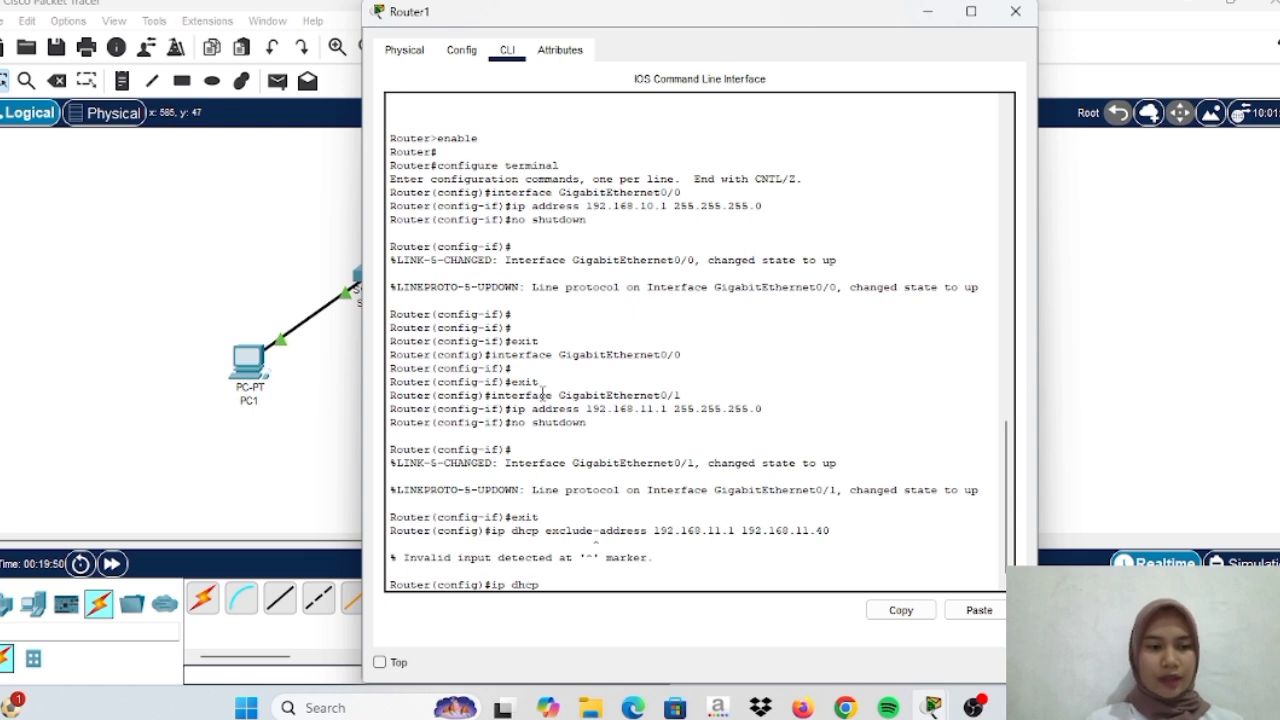
pyautogui.write(' excl')
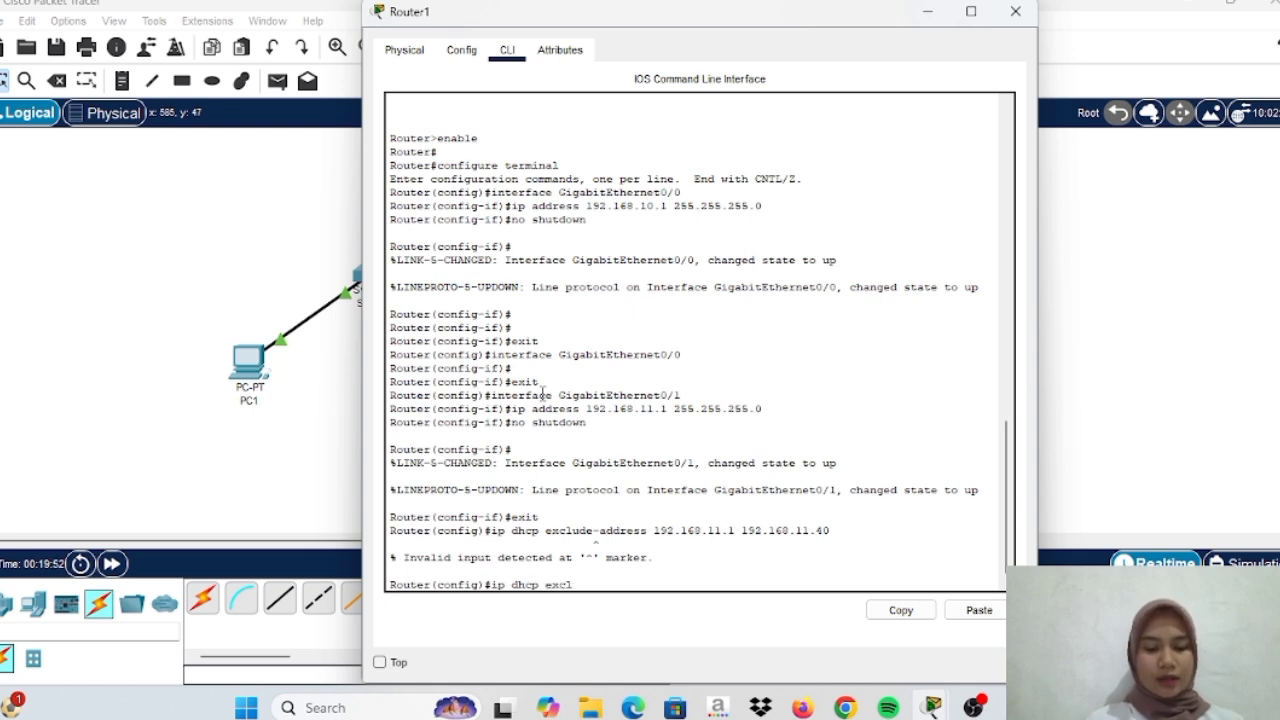
pyautogui.write('uded-address 192.168.11')
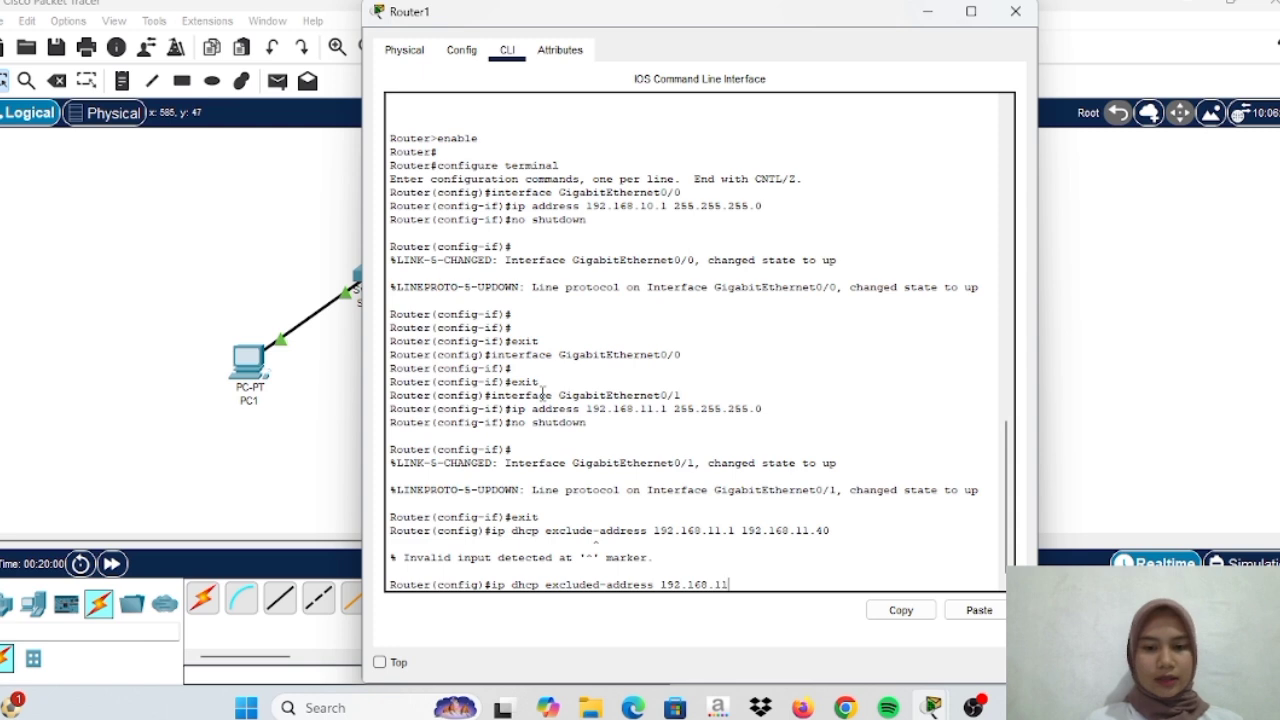
pyautogui.write('.1 192.1')
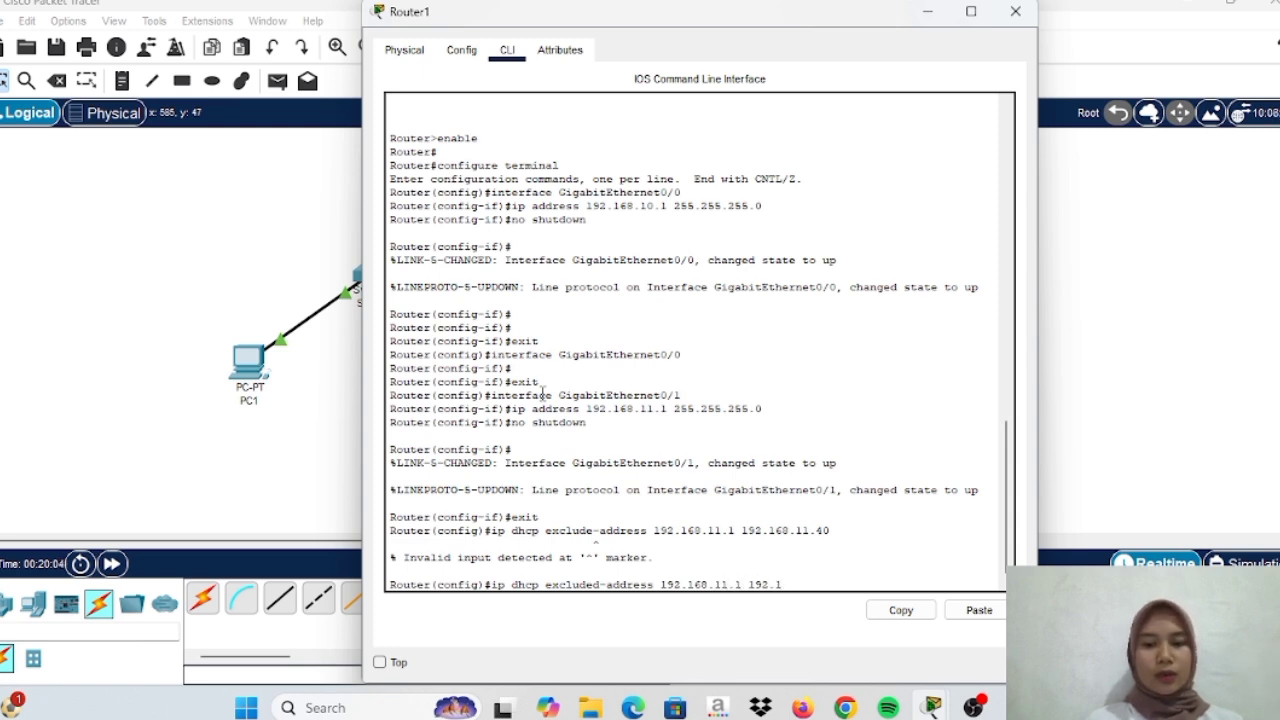
pyautogui.write('68.11.40')
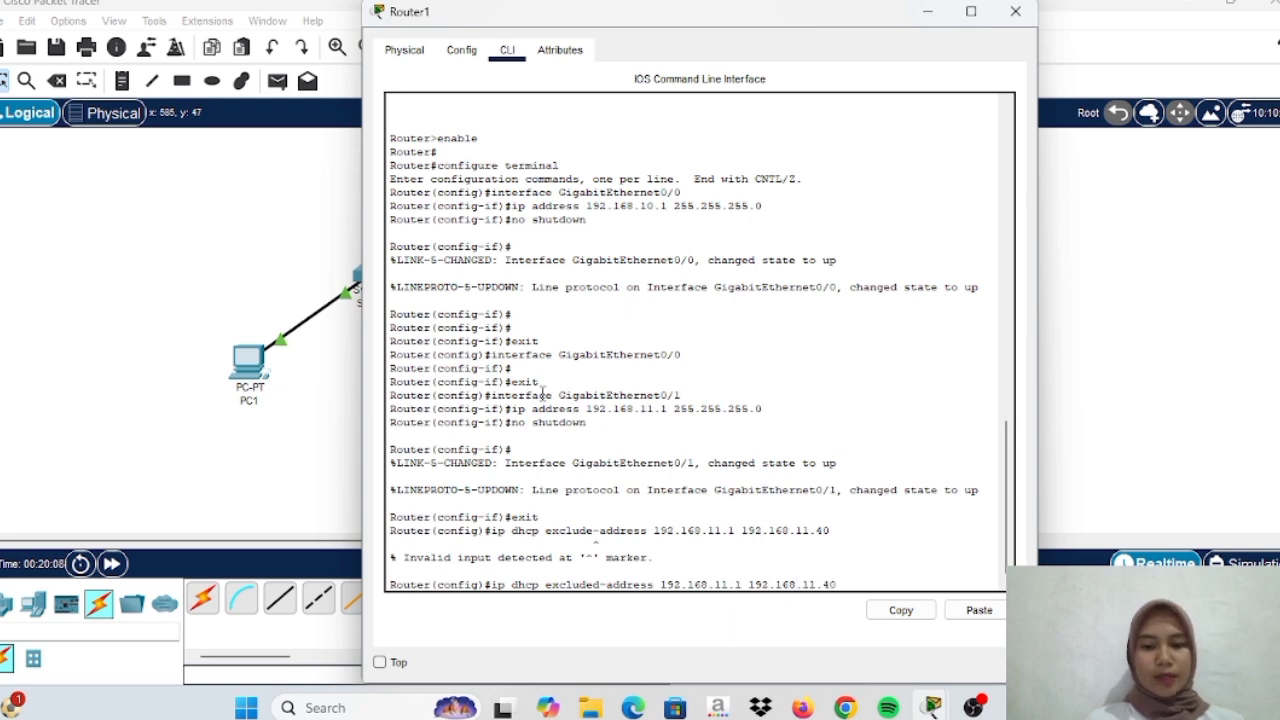
pyautogui.press('Return')
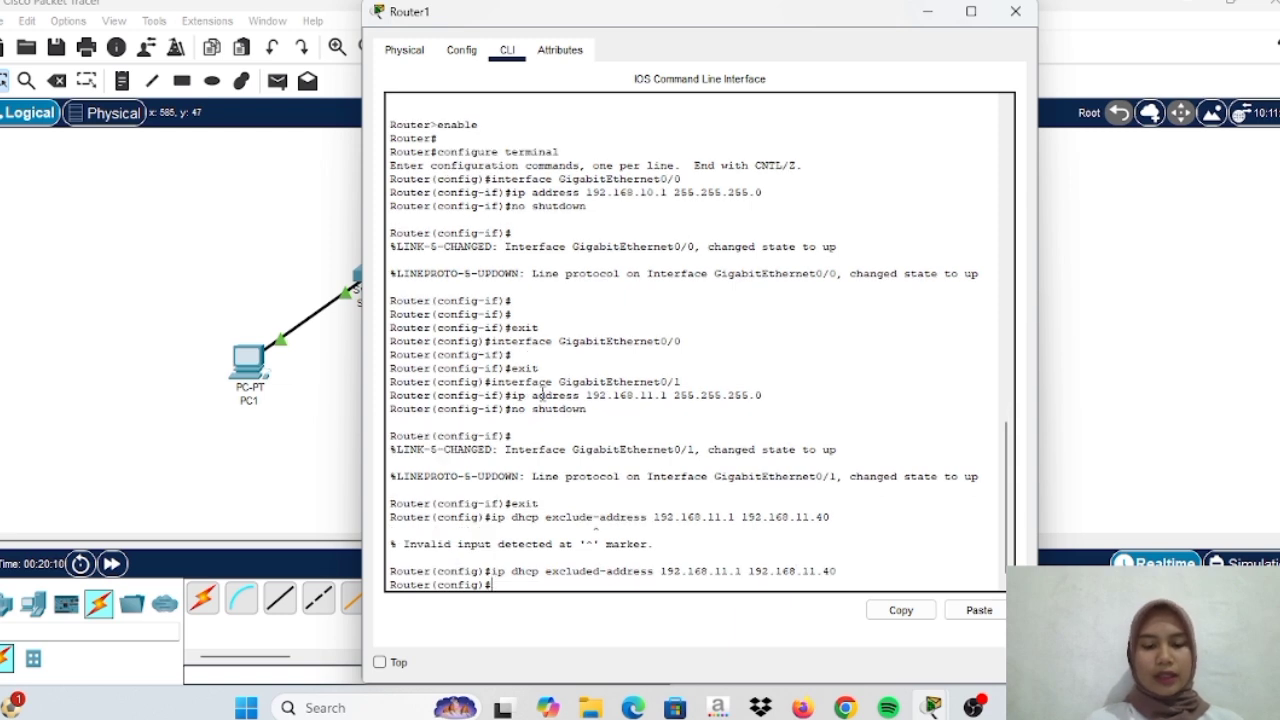
pyautogui.write('ip')
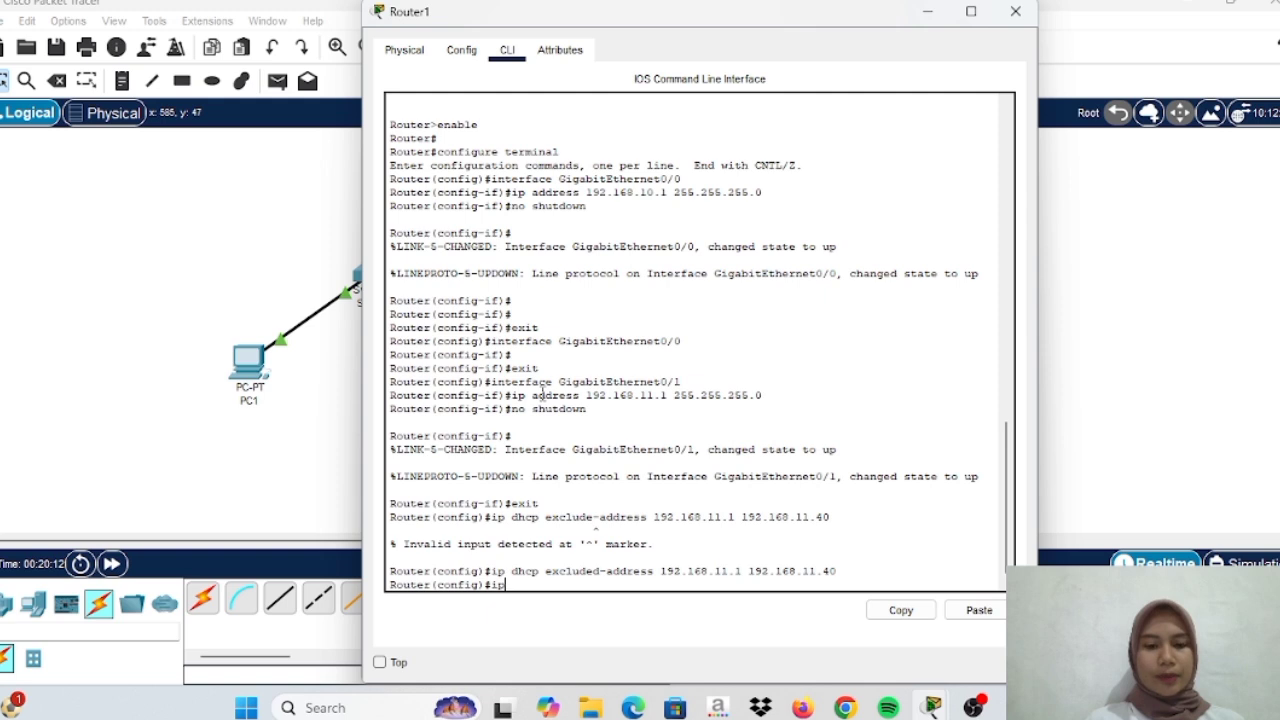
pyautogui.write(' dhcp excluded-address')
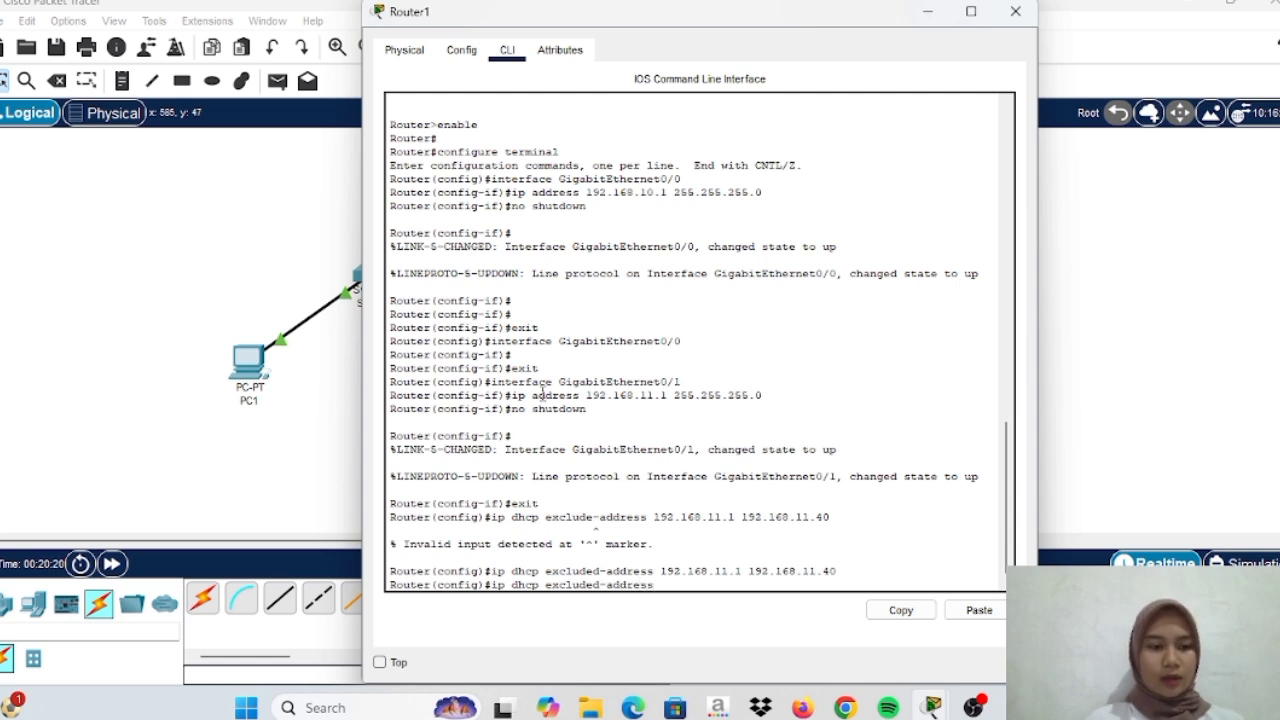
pyautogui.write(' 192.168')
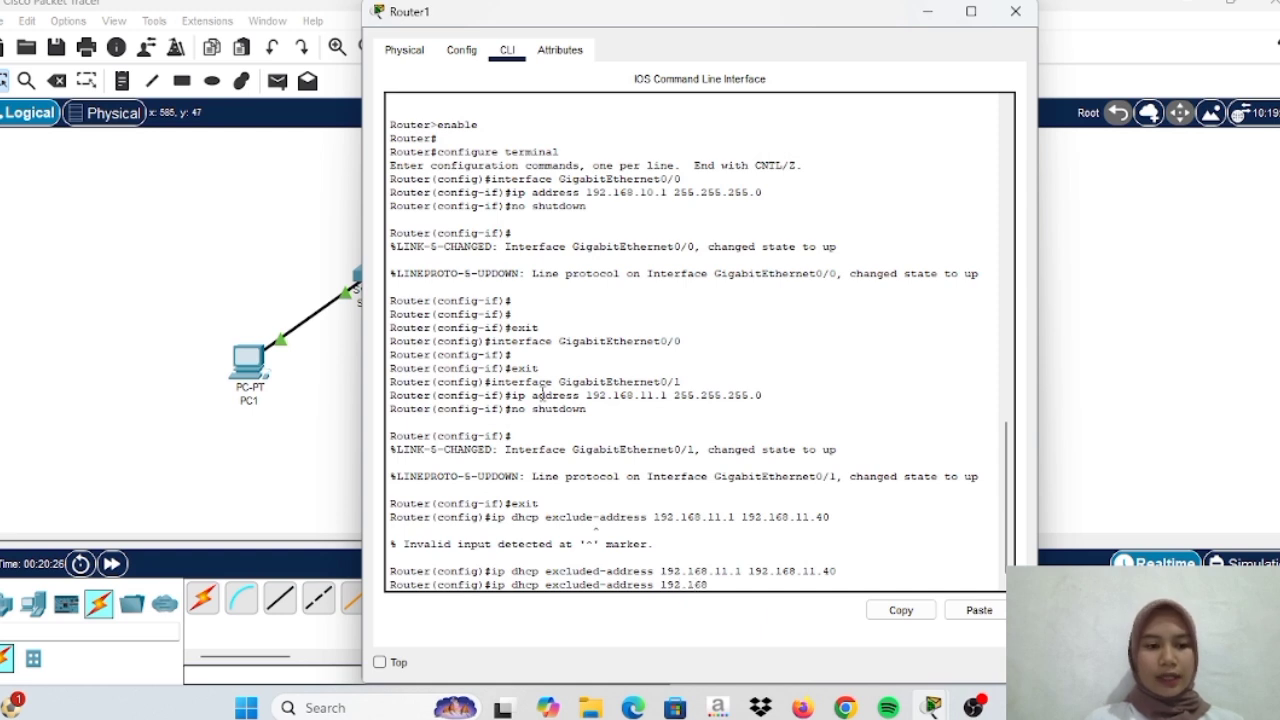
pyautogui.write('.11.15')
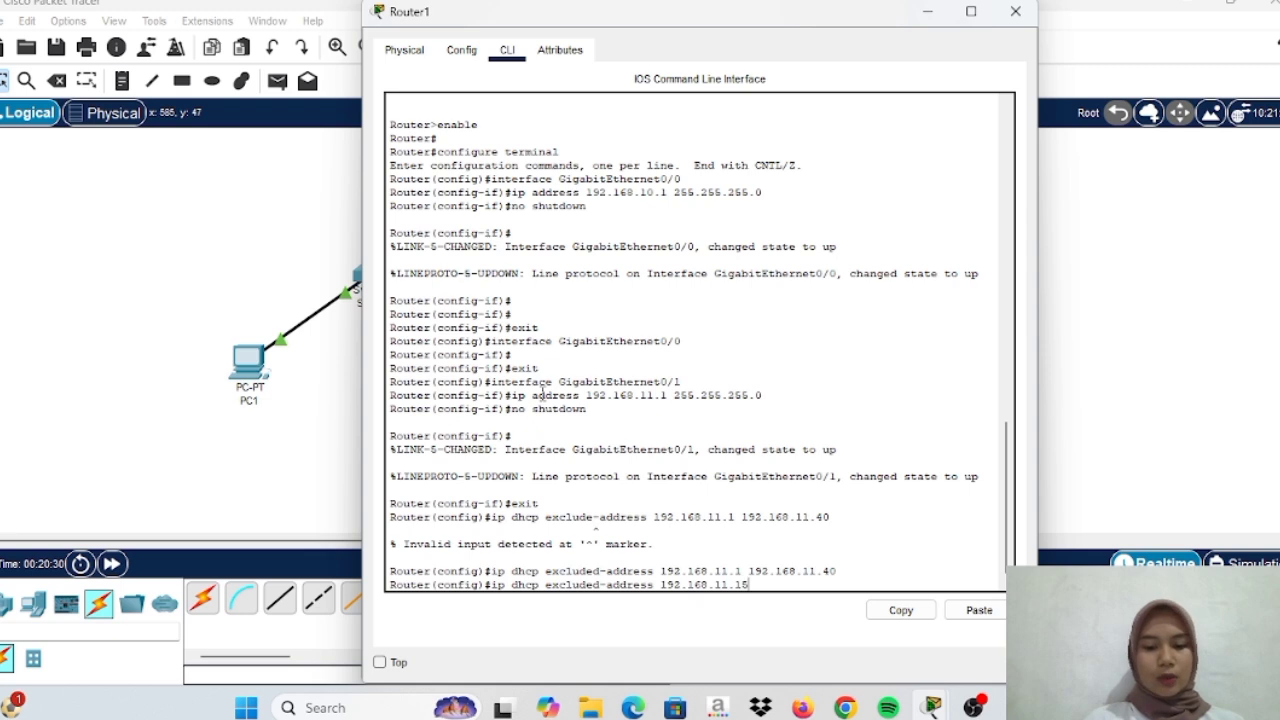
pyautogui.write('0')
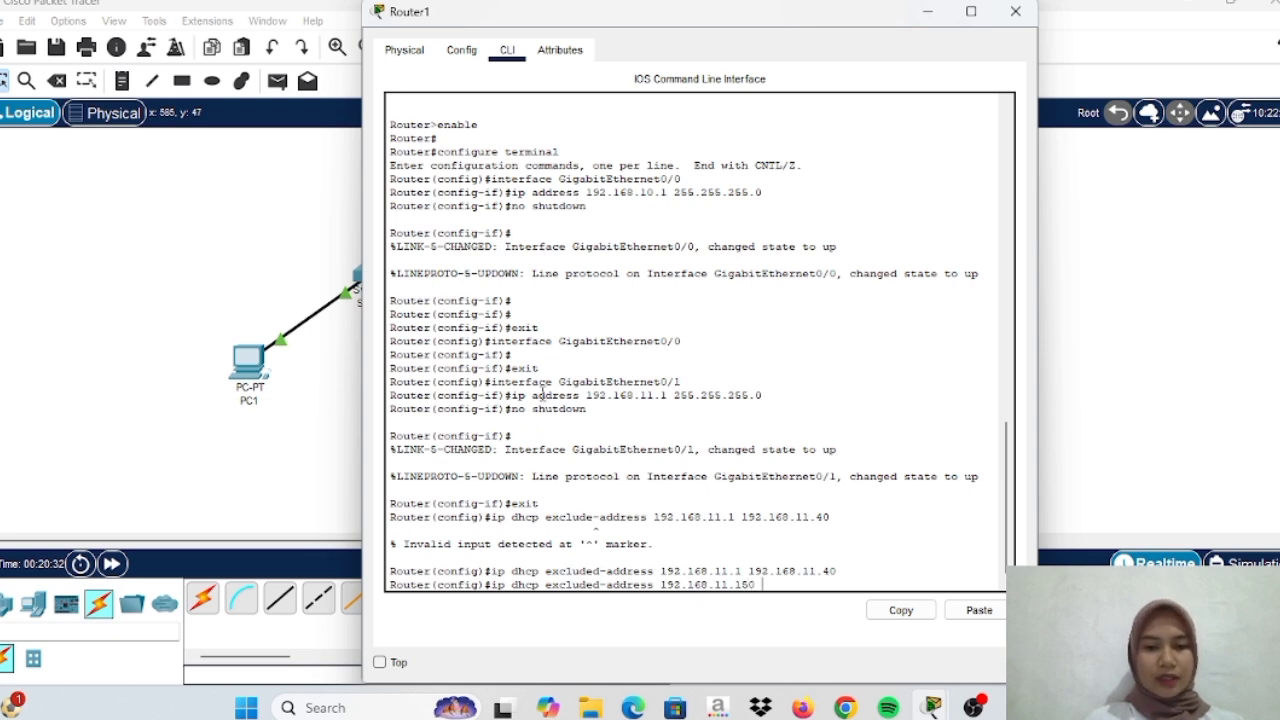
pyautogui.write(' 192.168.11.254')
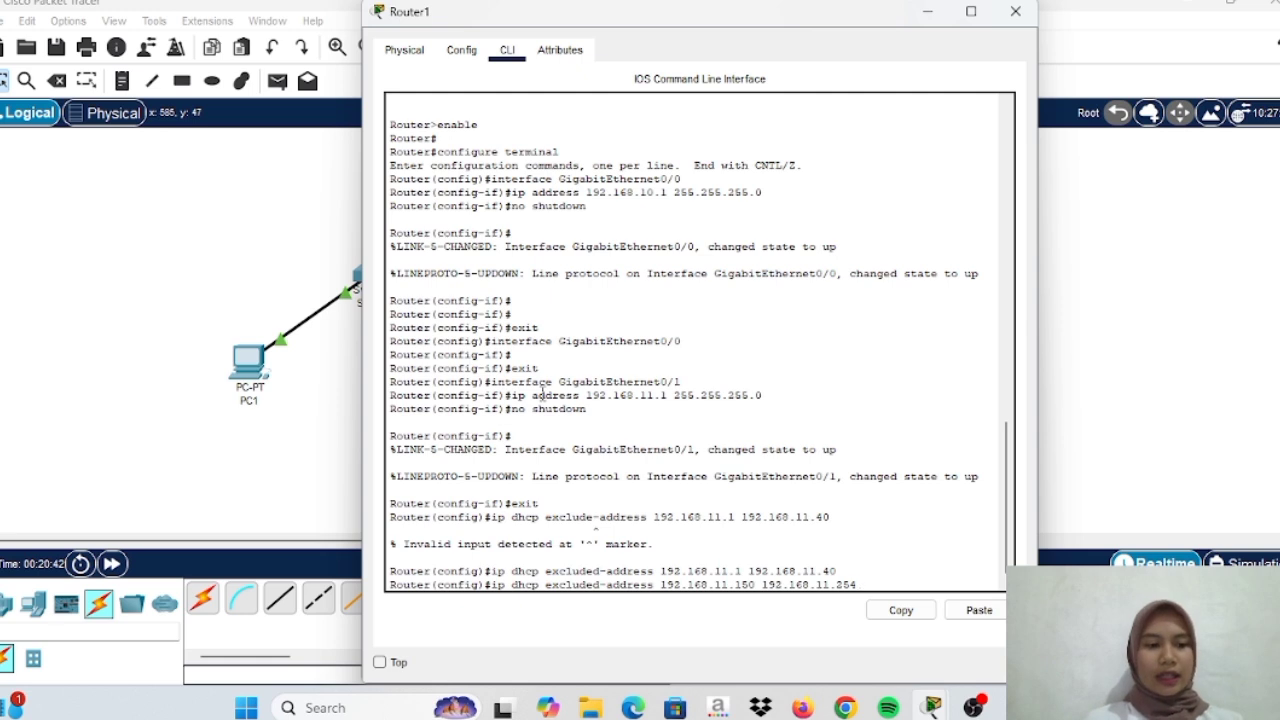
pyautogui.press('Return')
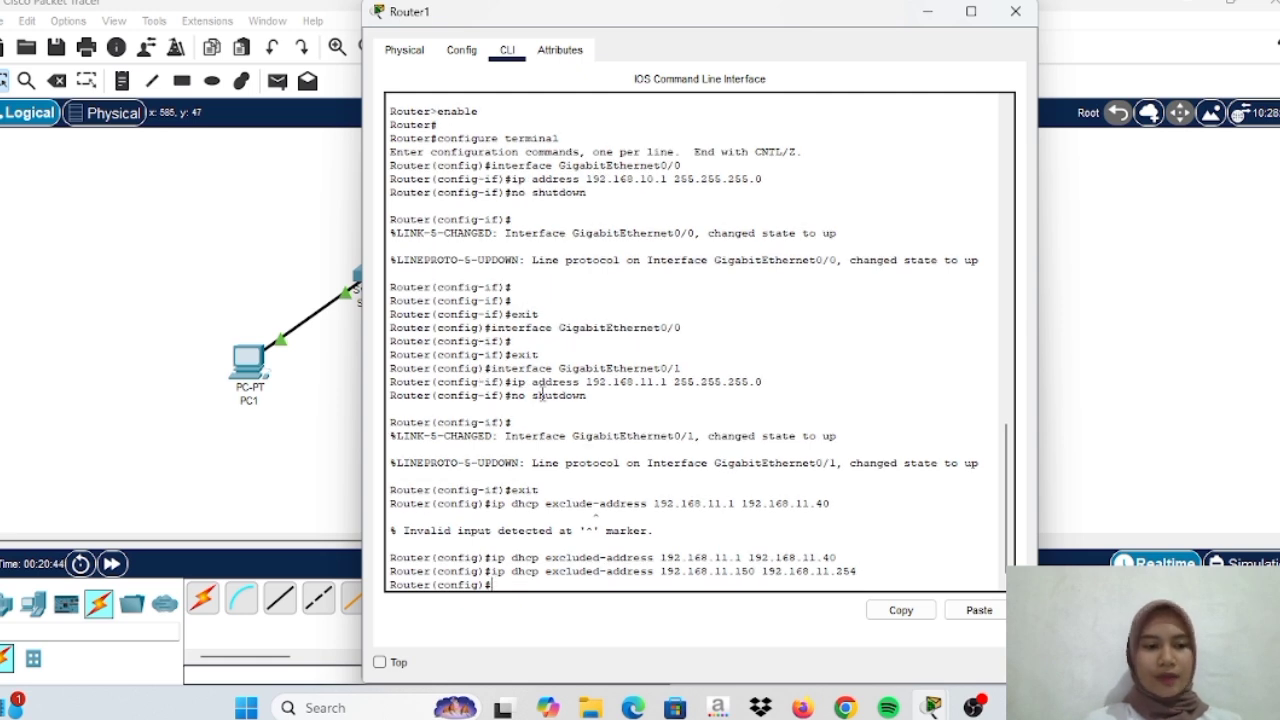
# Create DHCP pool JARINGAN-KOMPUTER and enter network 192.168.10.0 255.255.255.0, which is rejected as mistyped
pyautogui.write('ip dhcp')
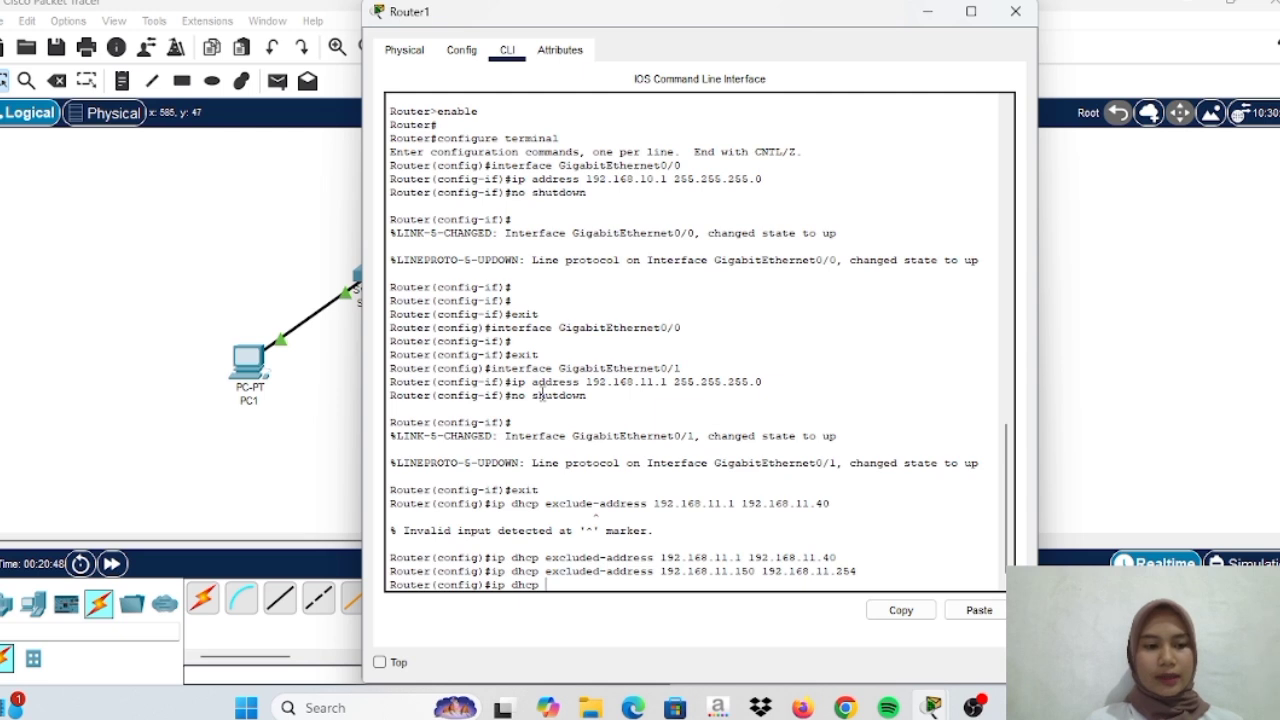
pyautogui.write(' pool')
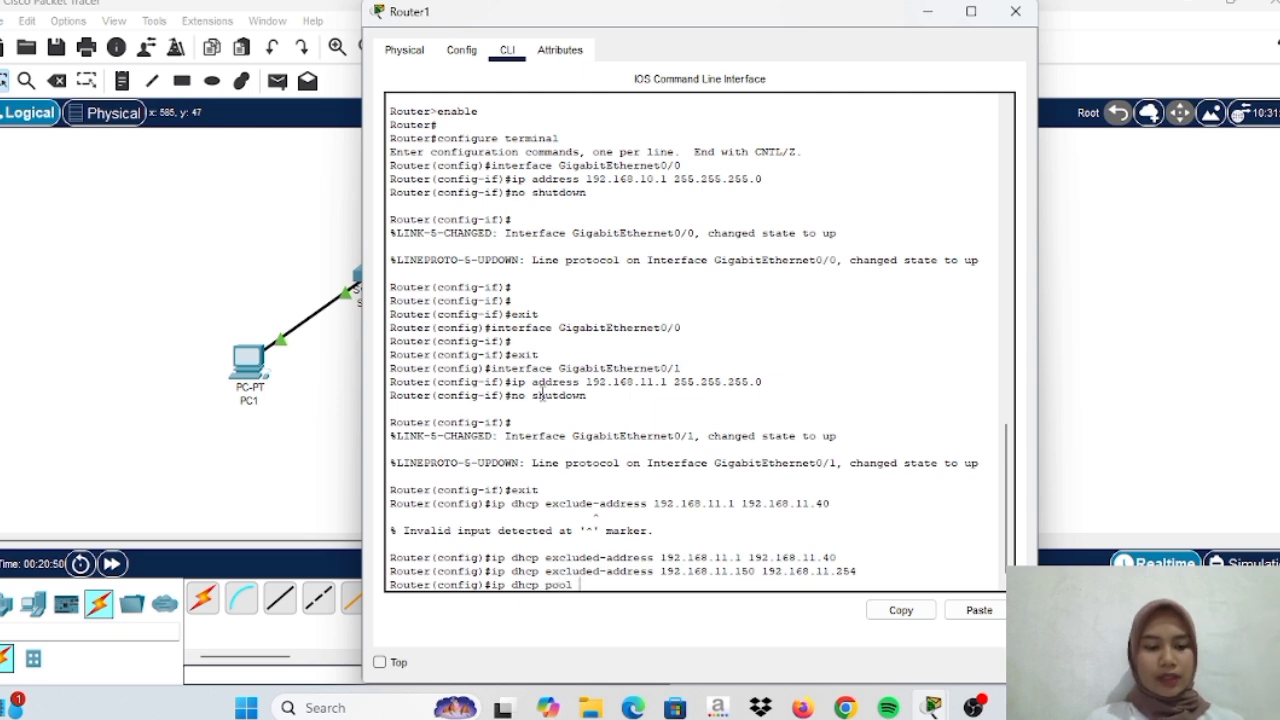
pyautogui.press('capslock')
pyautogui.write('JARINGAN-KOMPUTER')
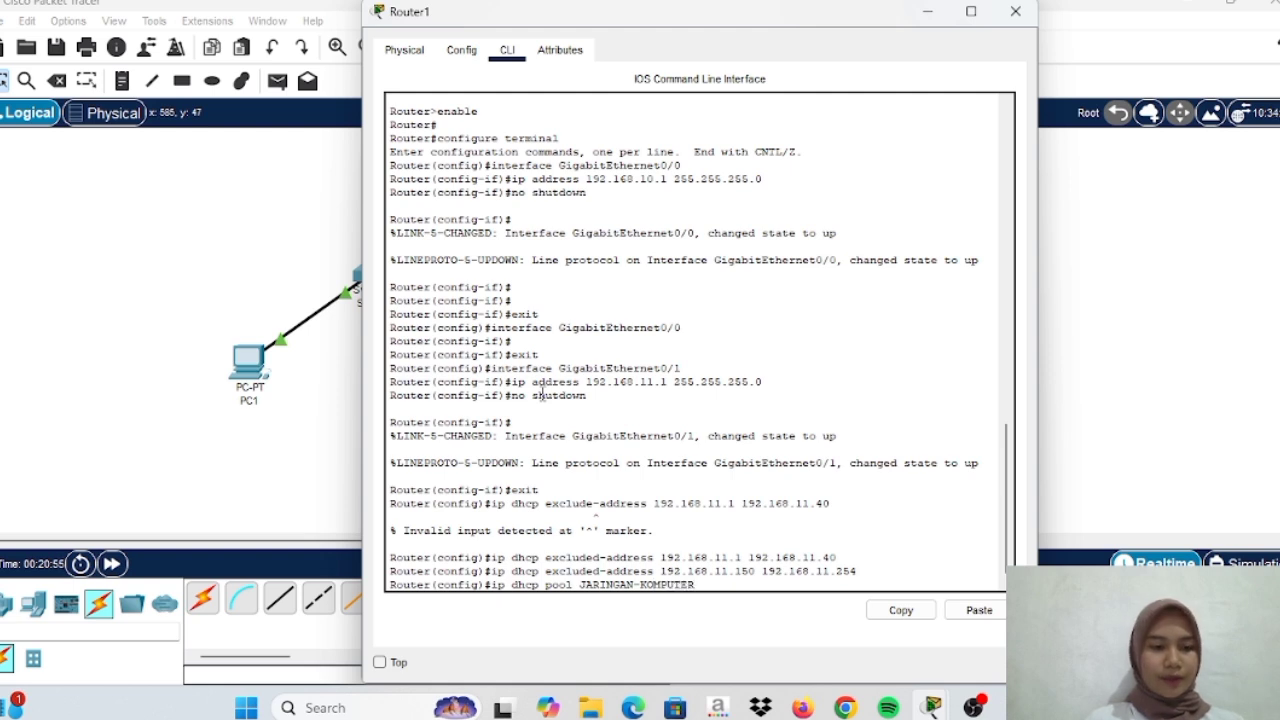
pyautogui.press('Return')
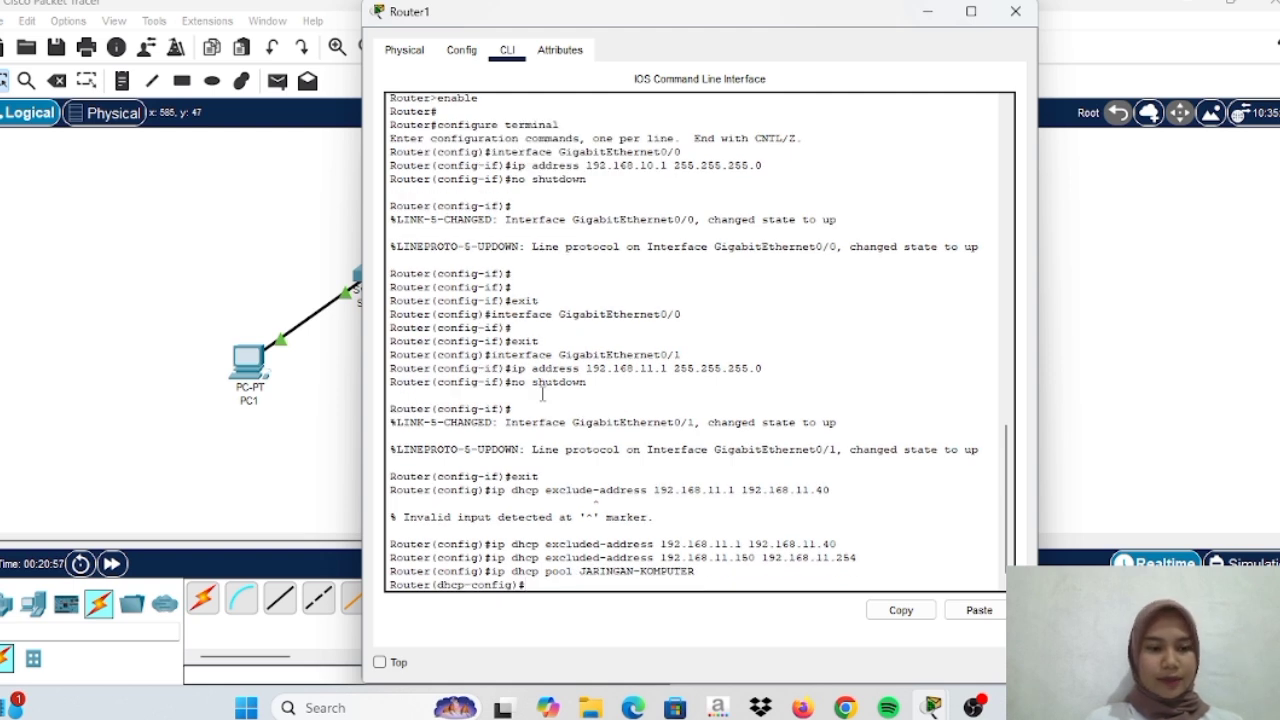
pyautogui.write('n')
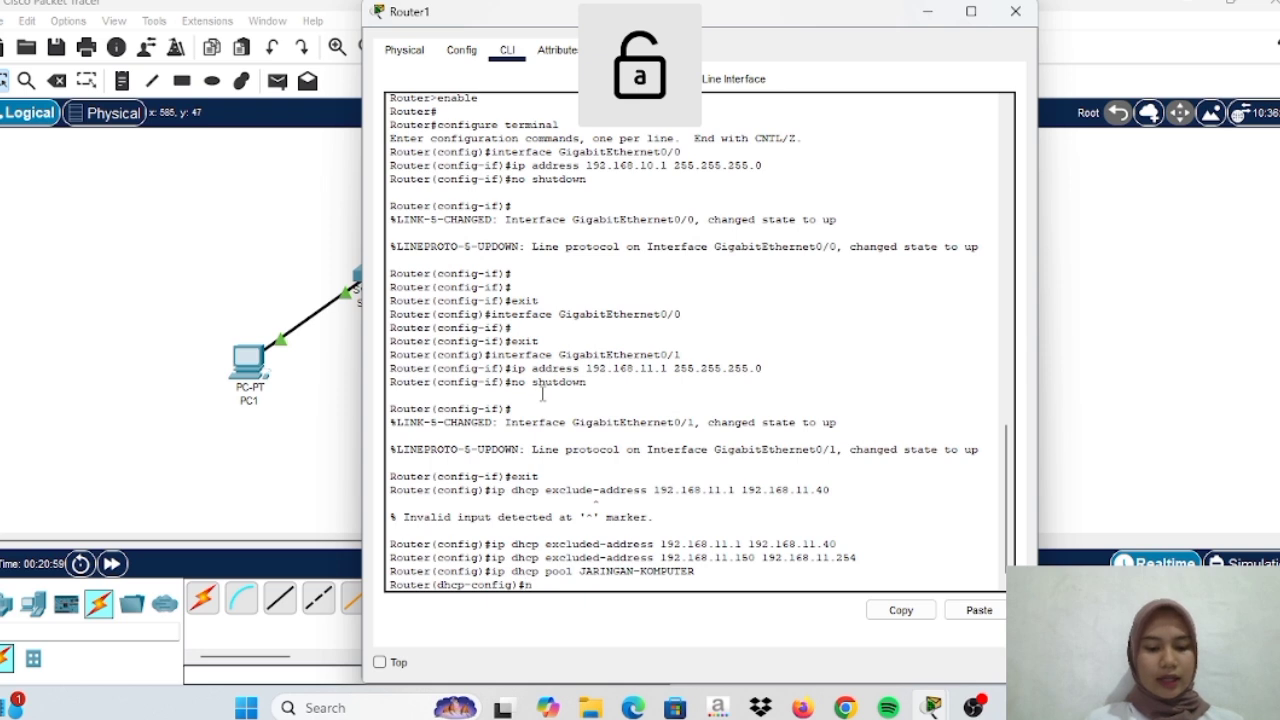
pyautogui.write('ewterk')
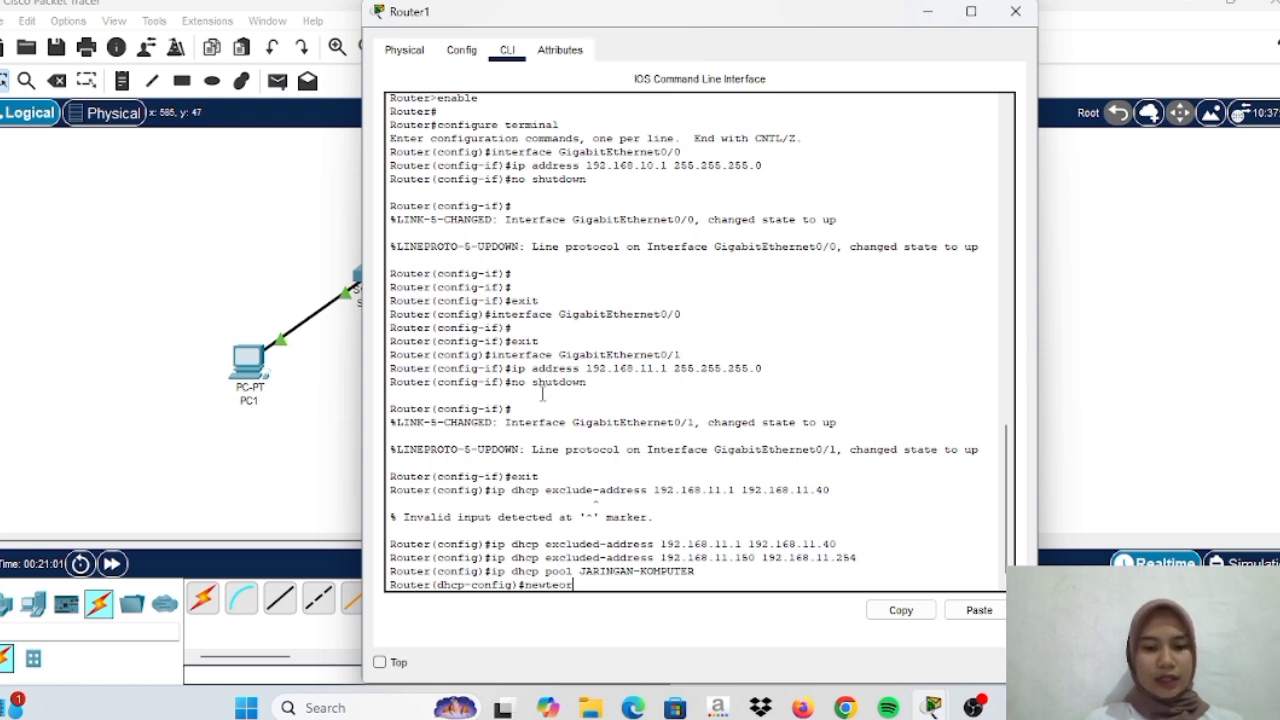
pyautogui.press('BackSpace')
pyautogui.press('BackSpace')
pyautogui.press('BackSpace')
pyautogui.write('ork')
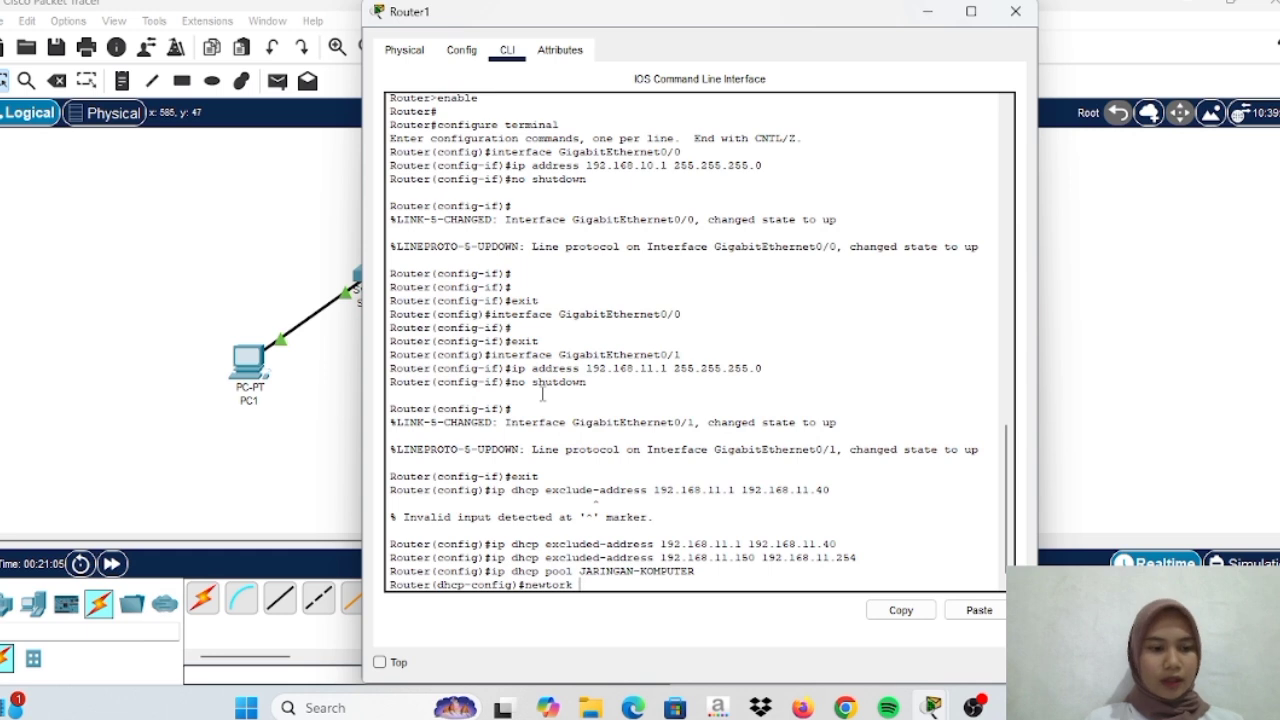
pyautogui.write(' 192.168.10.0')
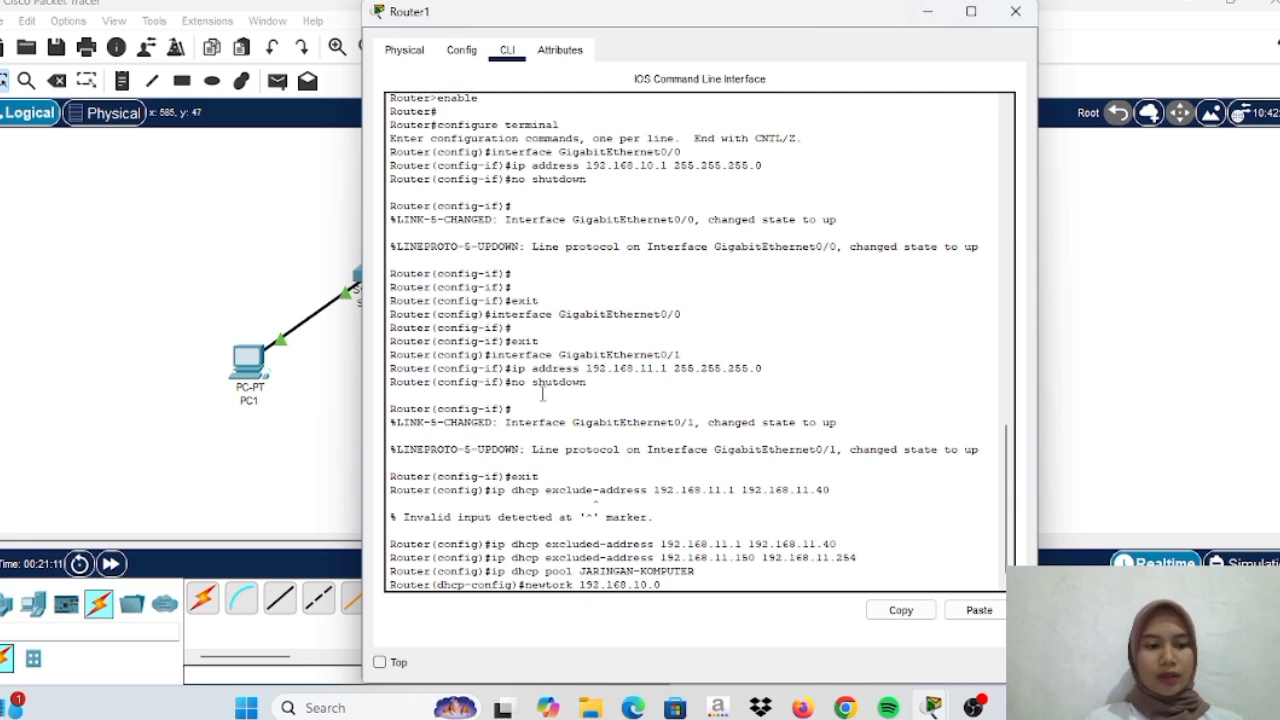
pyautogui.write(' 255.255.255.0')
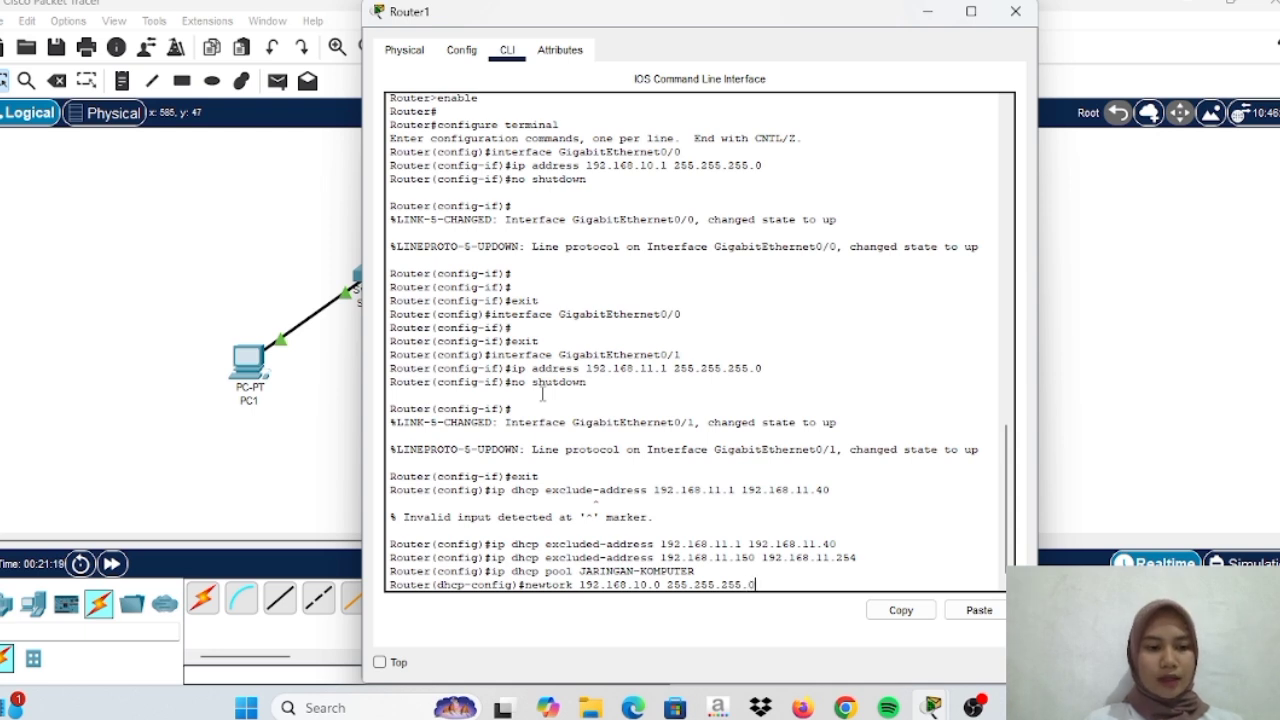
pyautogui.press('Return')
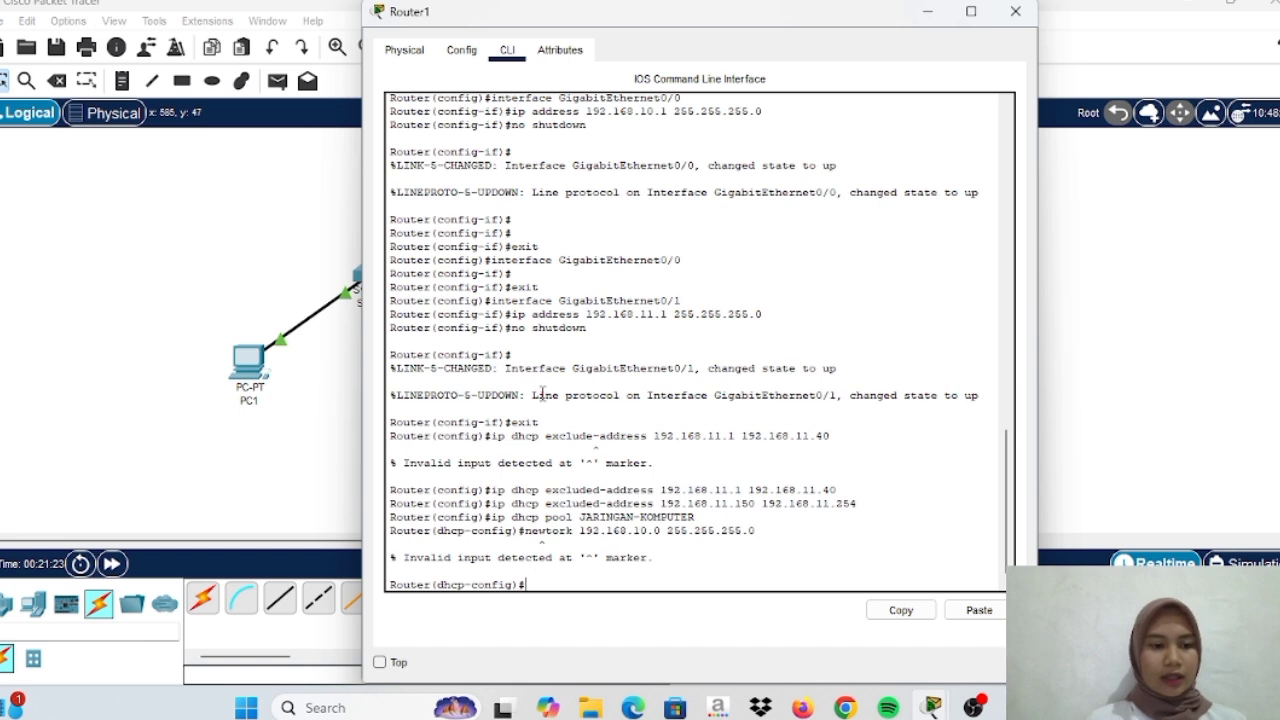
# Set the pool's default router to 192.168.10.1 and leave the pool configuration
pyautogui.write('de')
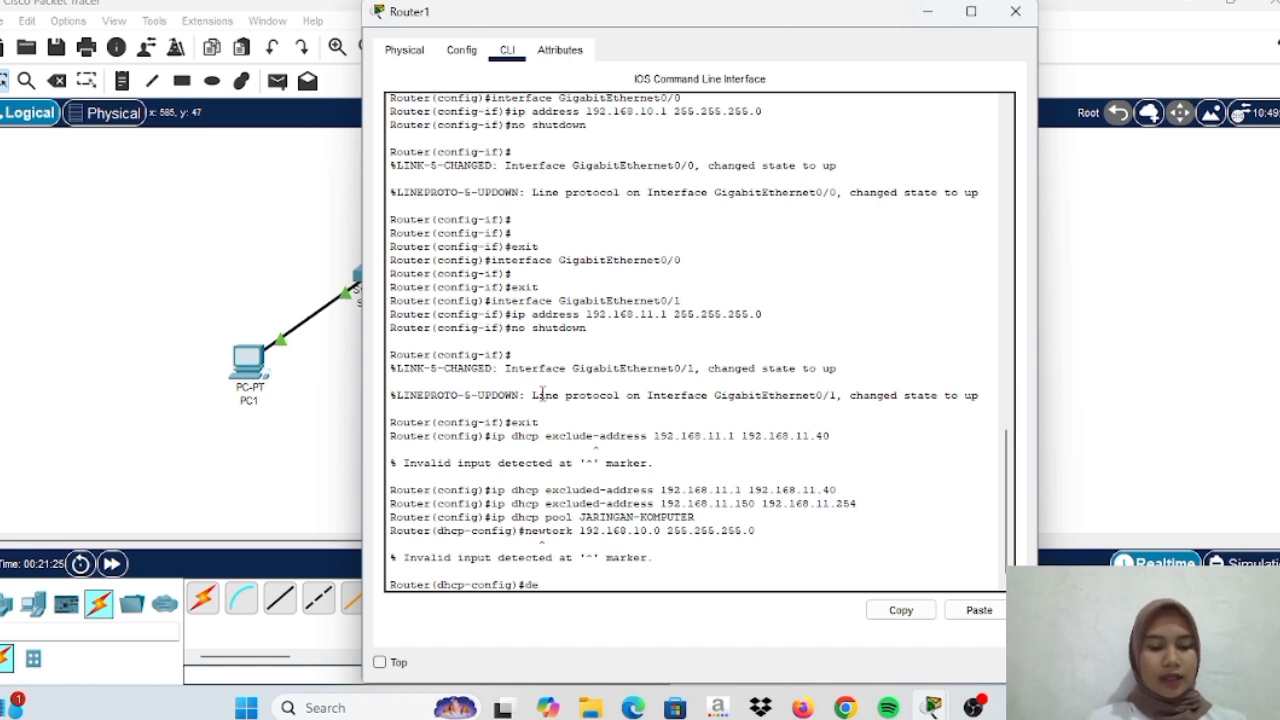
pyautogui.write('fault-r')
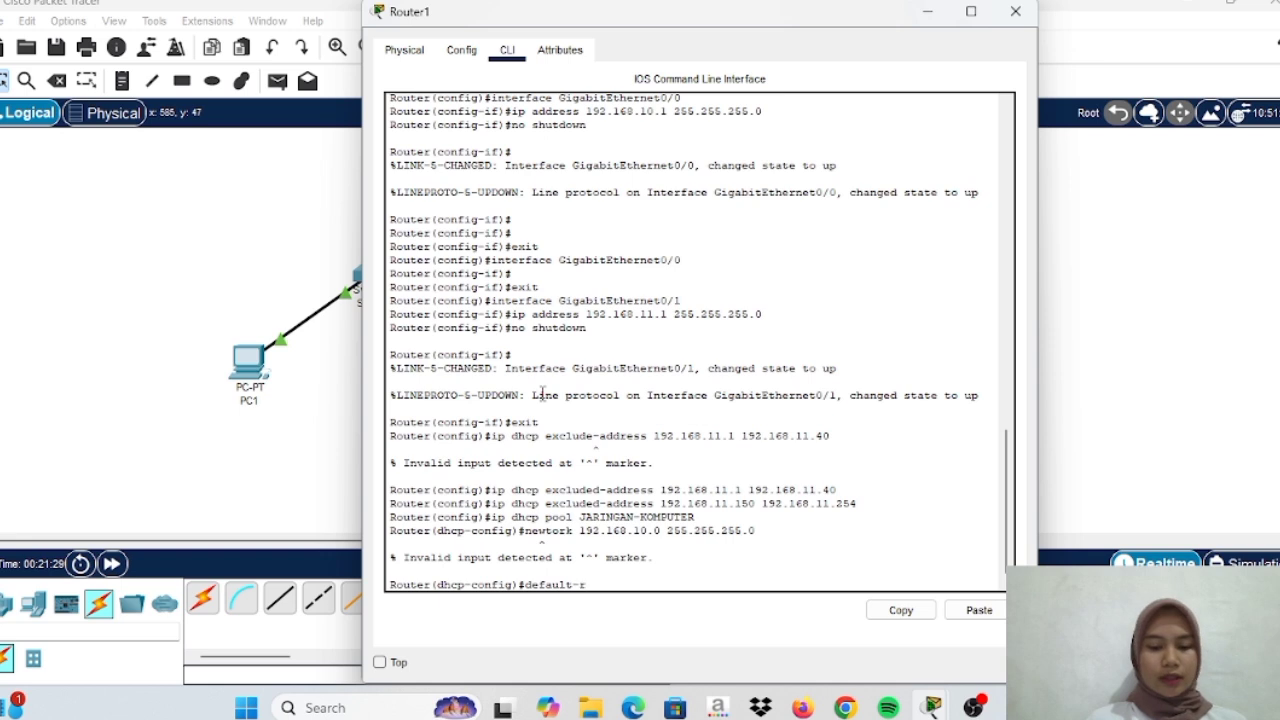
pyautogui.write('outer')
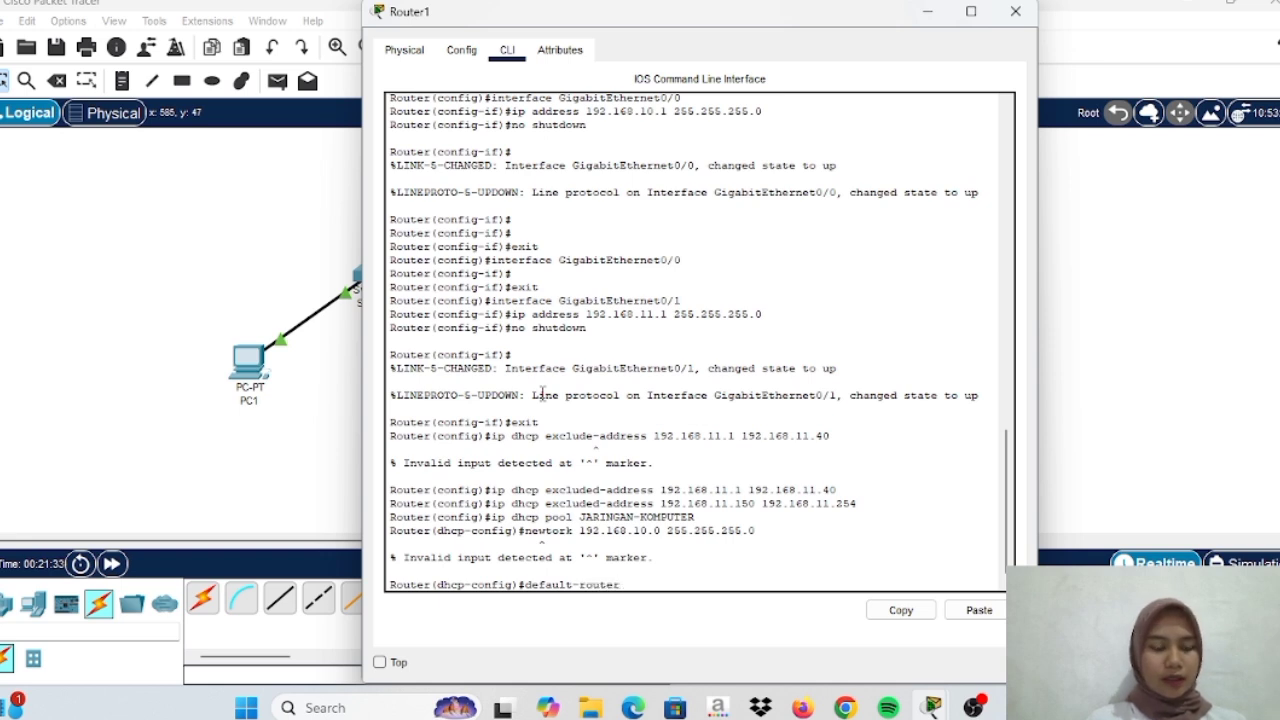
pyautogui.write(' 192.16')
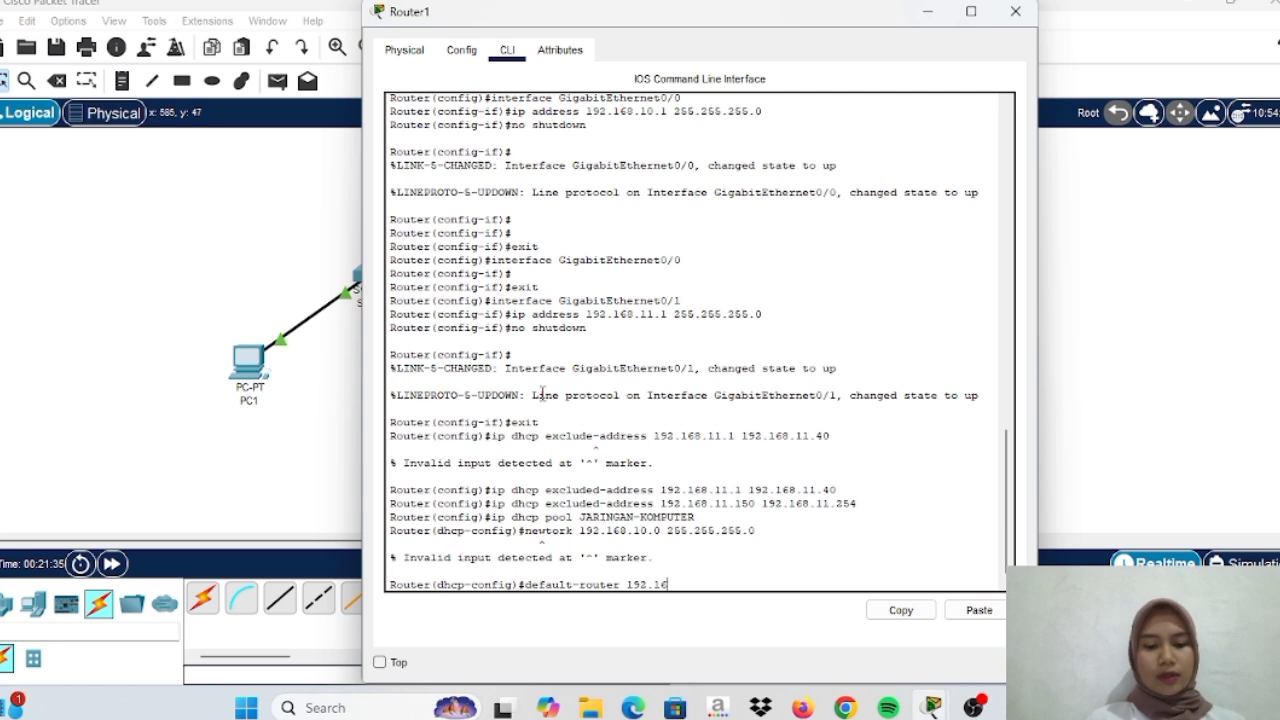
pyautogui.write('8.')
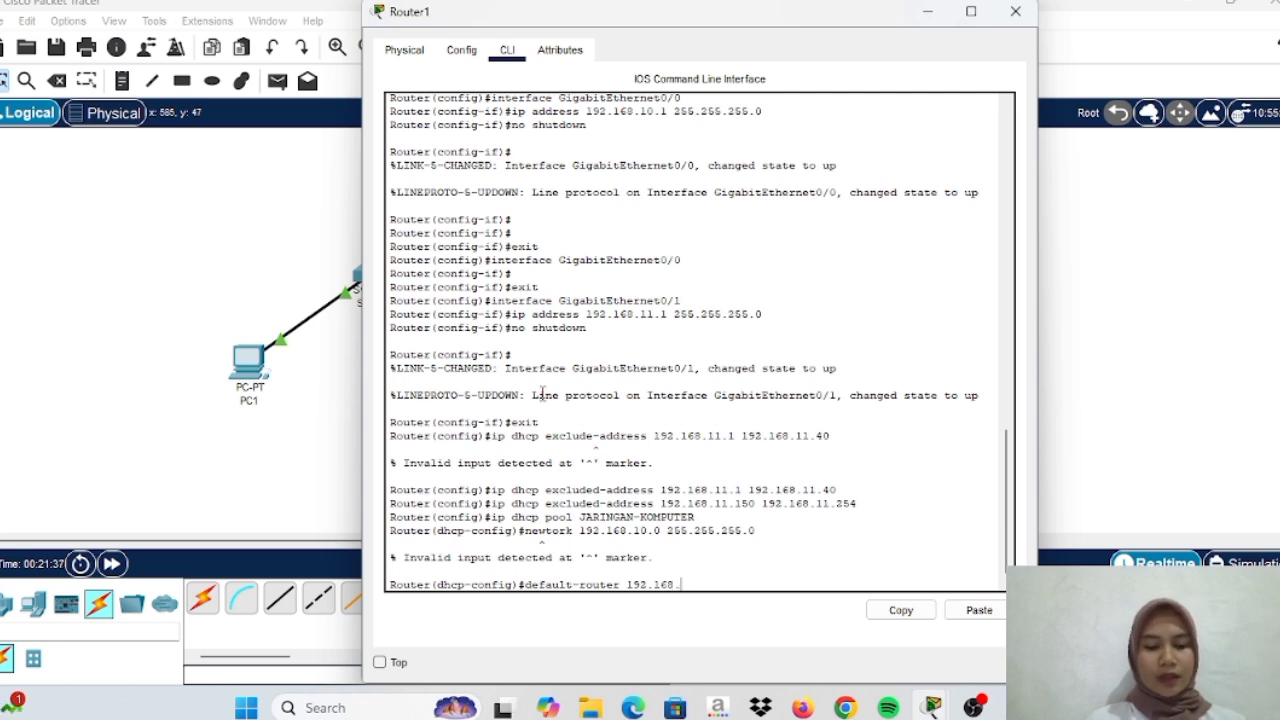
pyautogui.write('10.1')
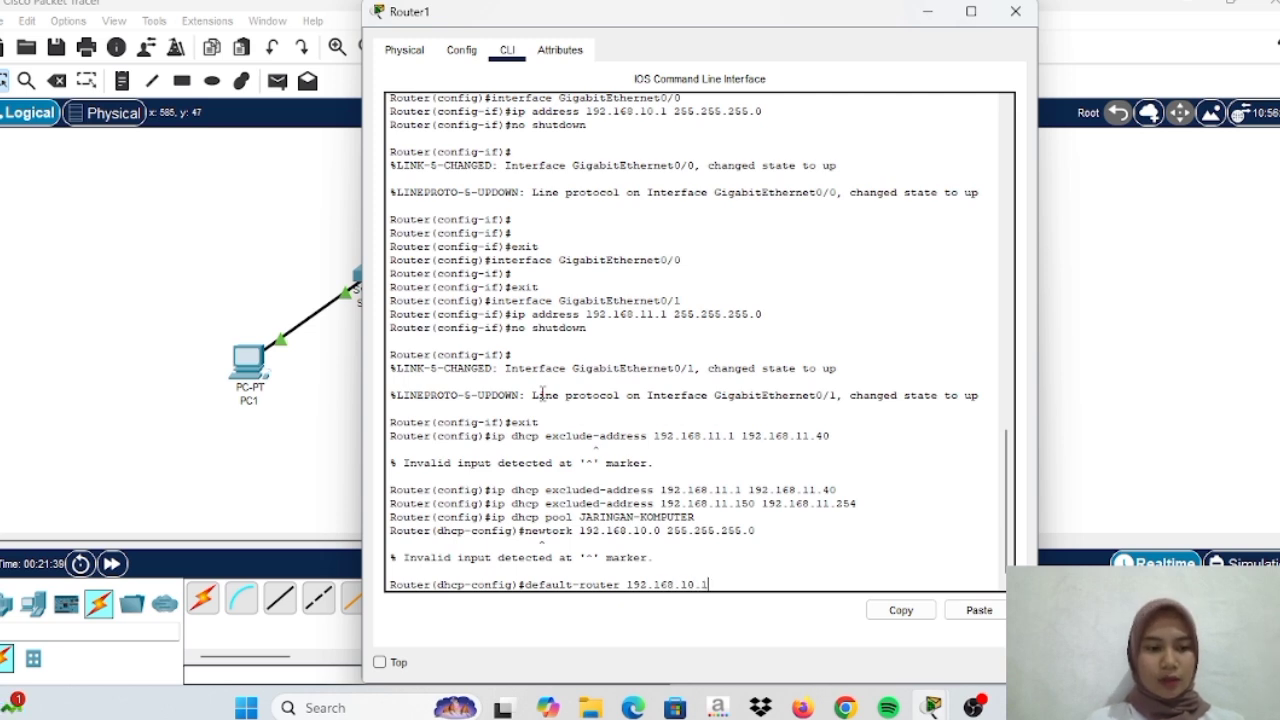
pyautogui.press('Return')
pyautogui.write('exit')
pyautogui.press('Return')
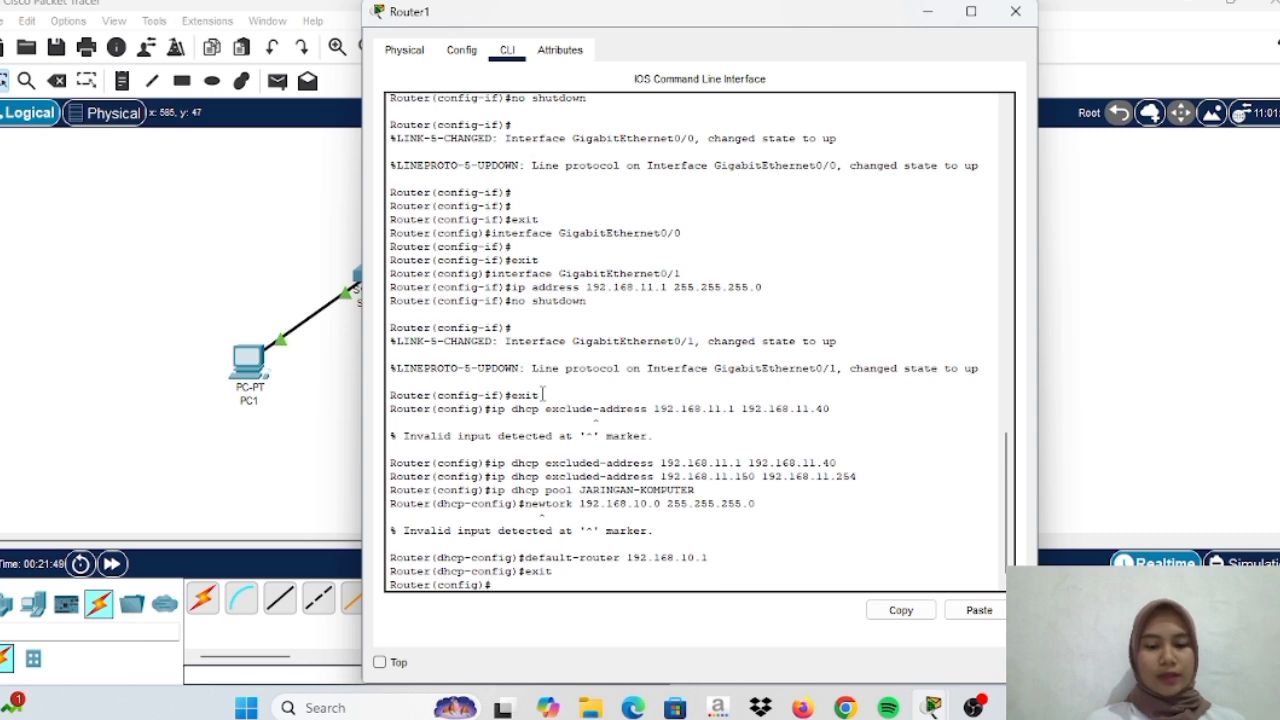
# Protect console line 0 with a password and require login
pyautogui.write('ip')
pyautogui.write('ne conso')
pyautogui.write('le')
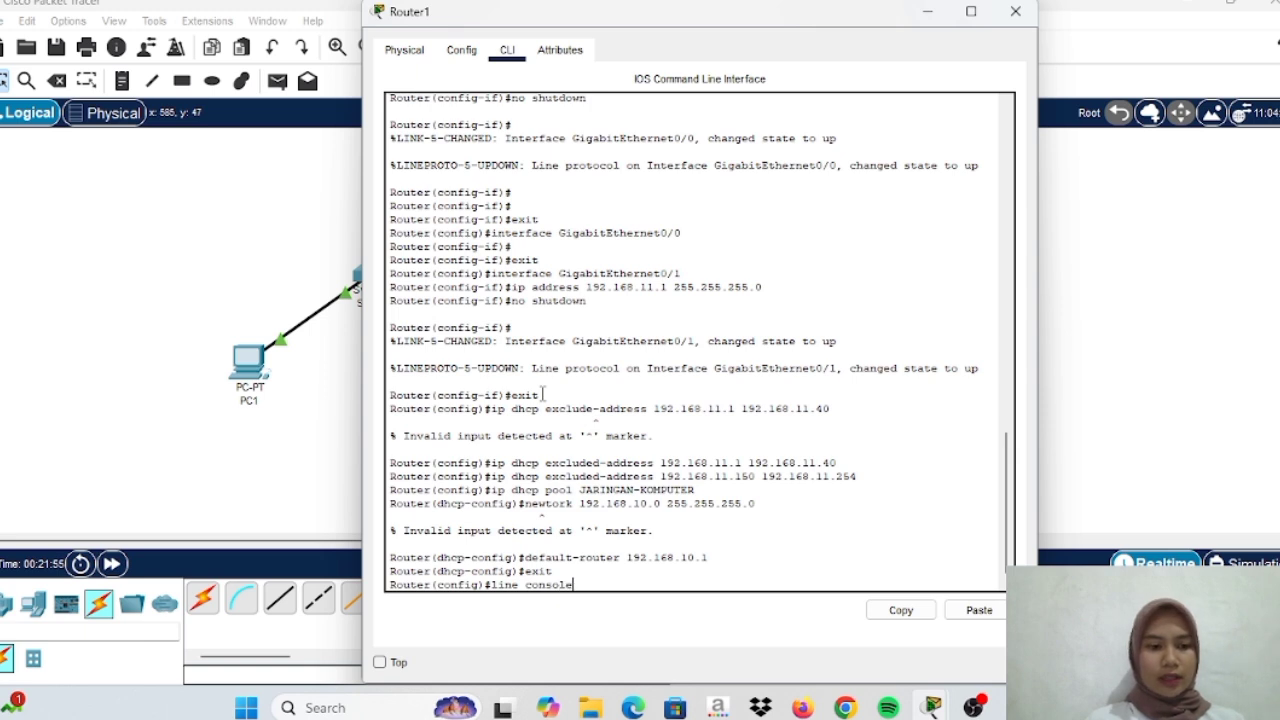
pyautogui.write(' 0')
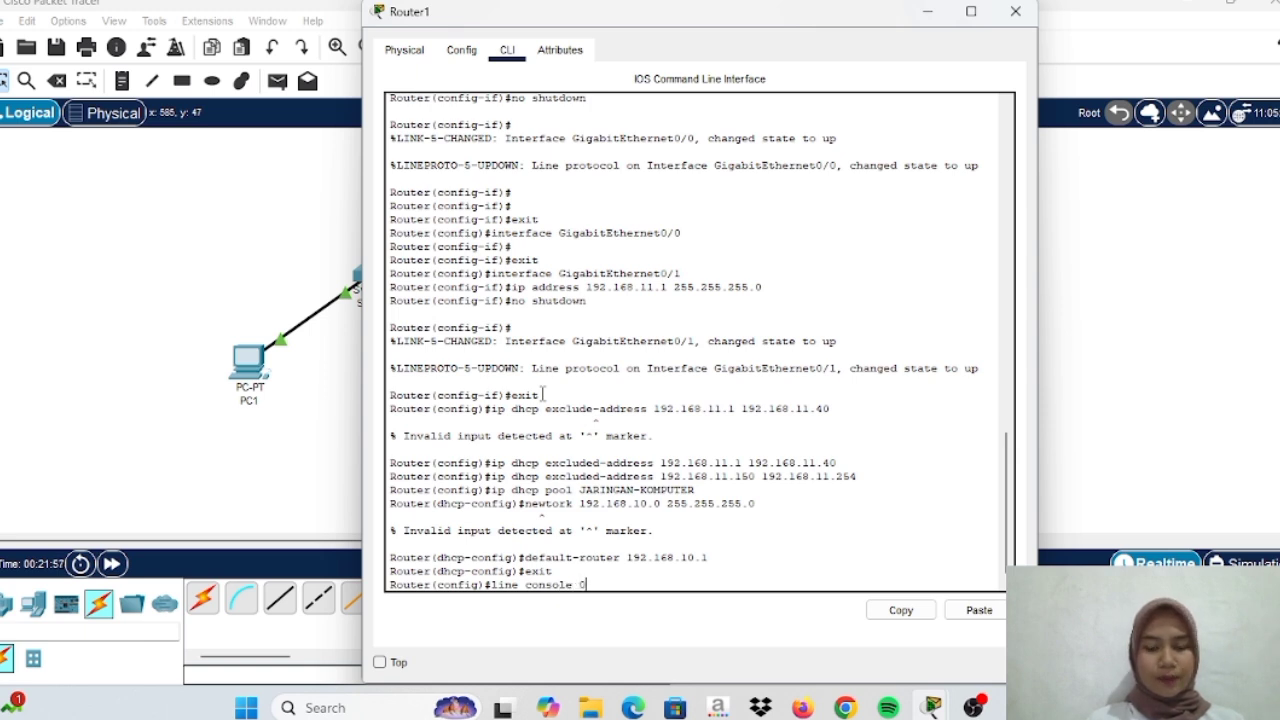
pyautogui.press('Return')
pyautogui.write('password cisco')
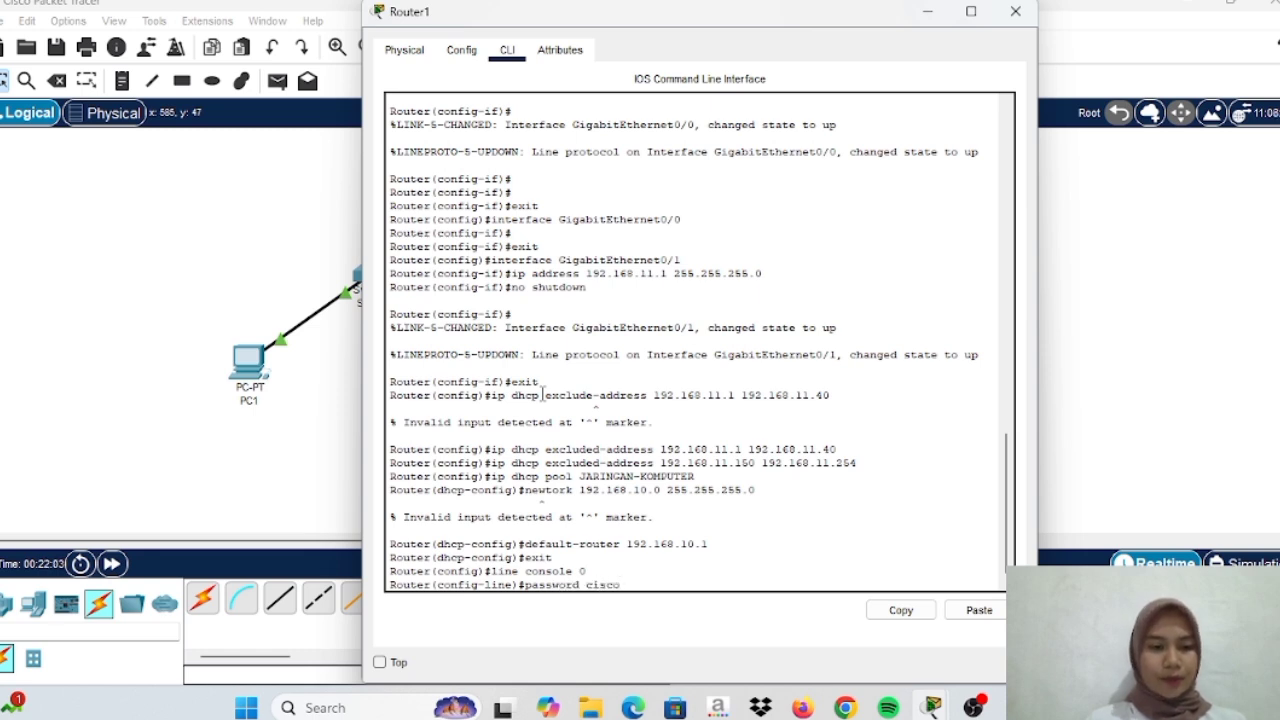
pyautogui.press('Return')
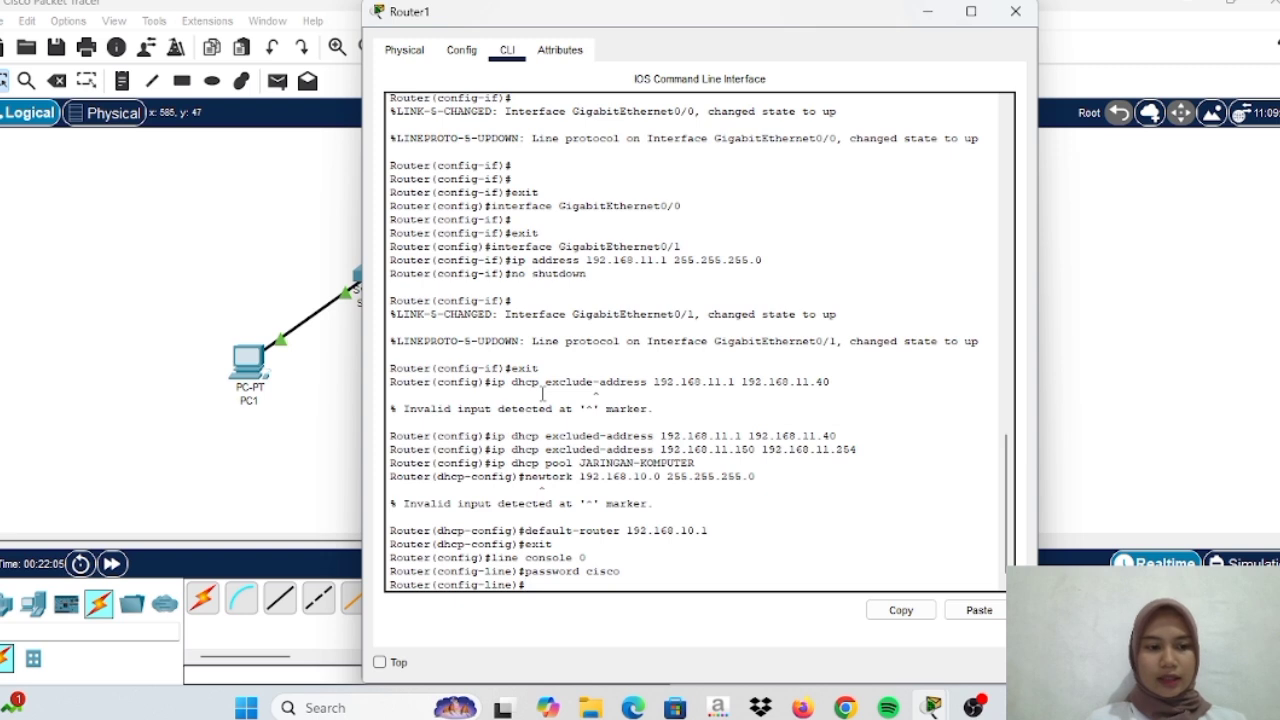
pyautogui.write('logi')
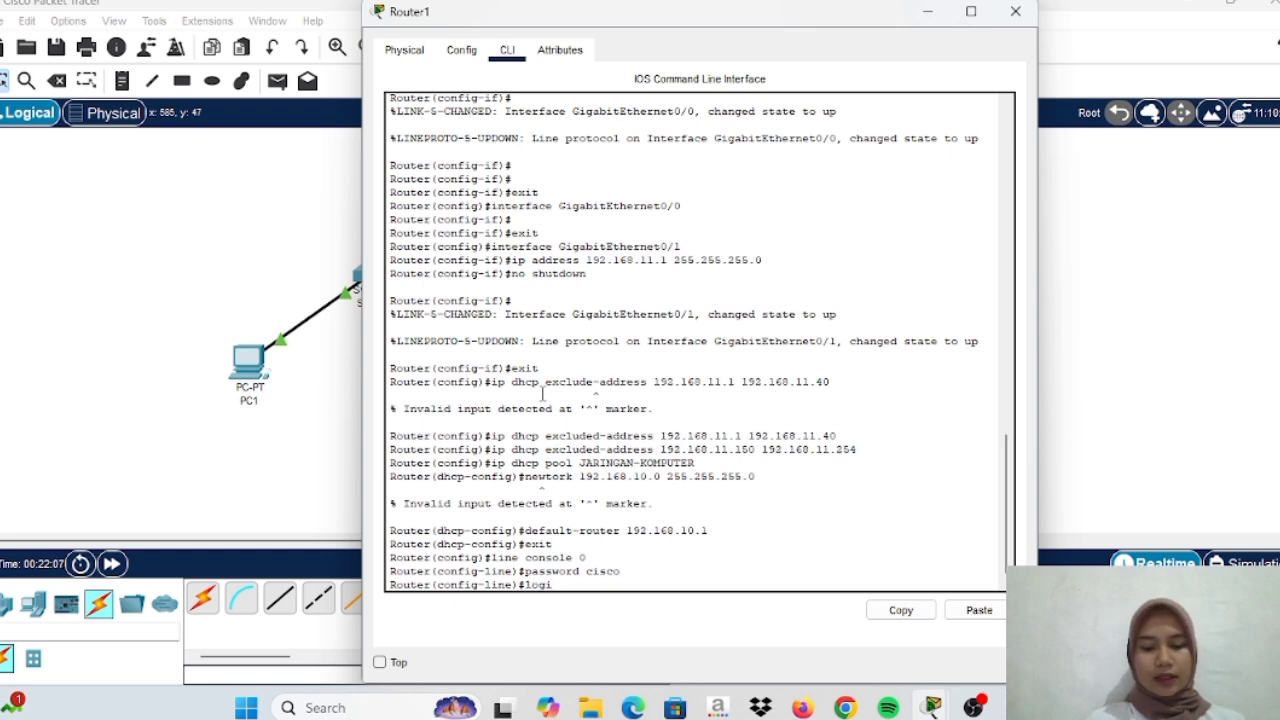
pyautogui.write('n')
pyautogui.press('Return')
pyautogui.write('e)#e')
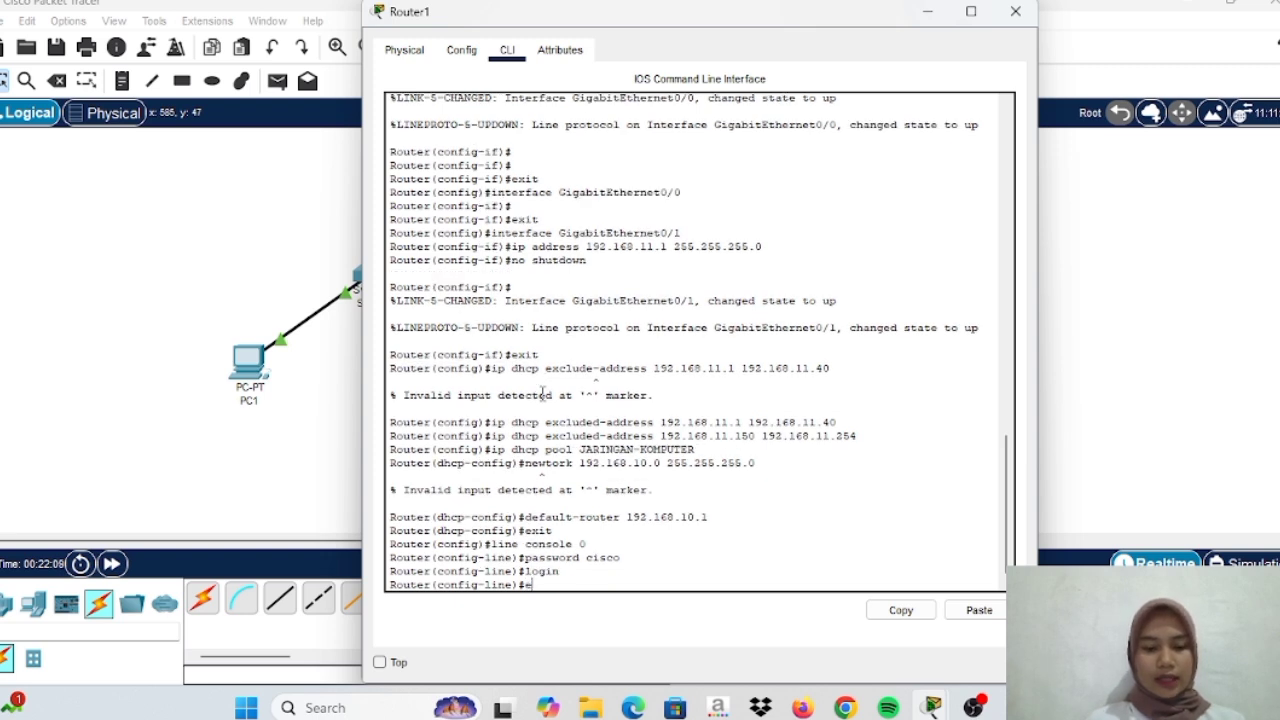
pyautogui.write('xi')
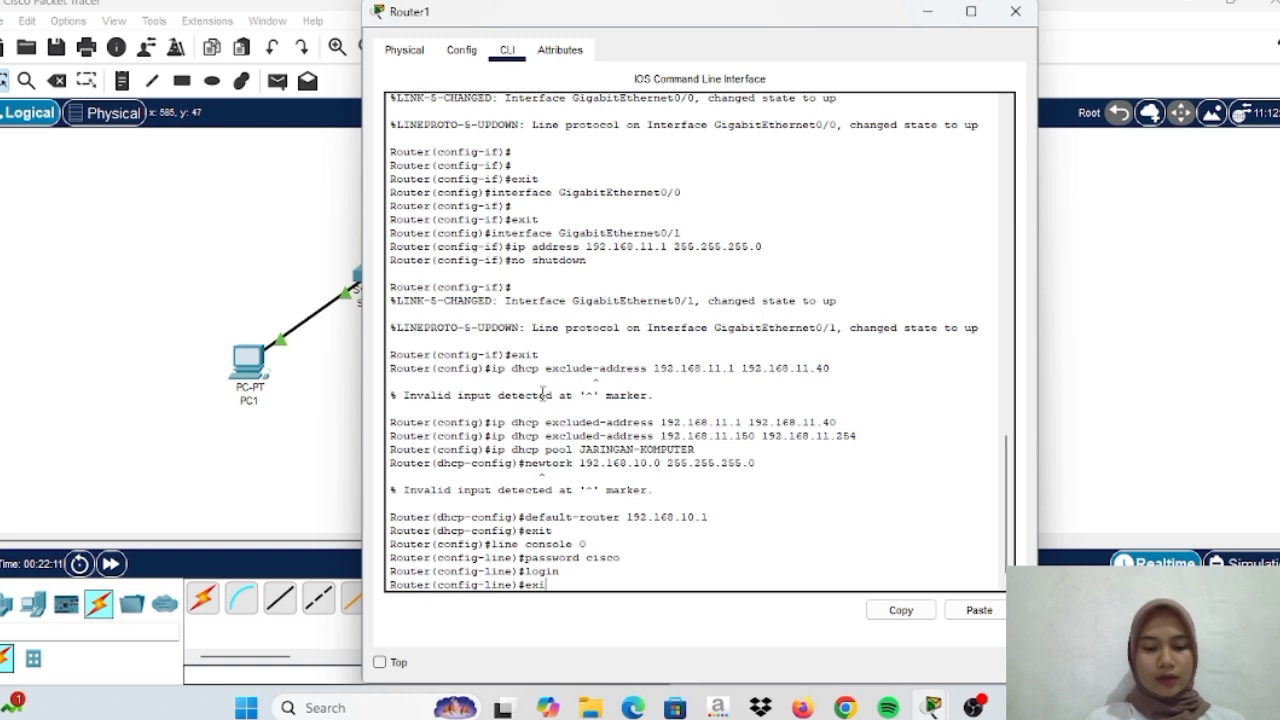
pyautogui.write('t')
pyautogui.press('Return')
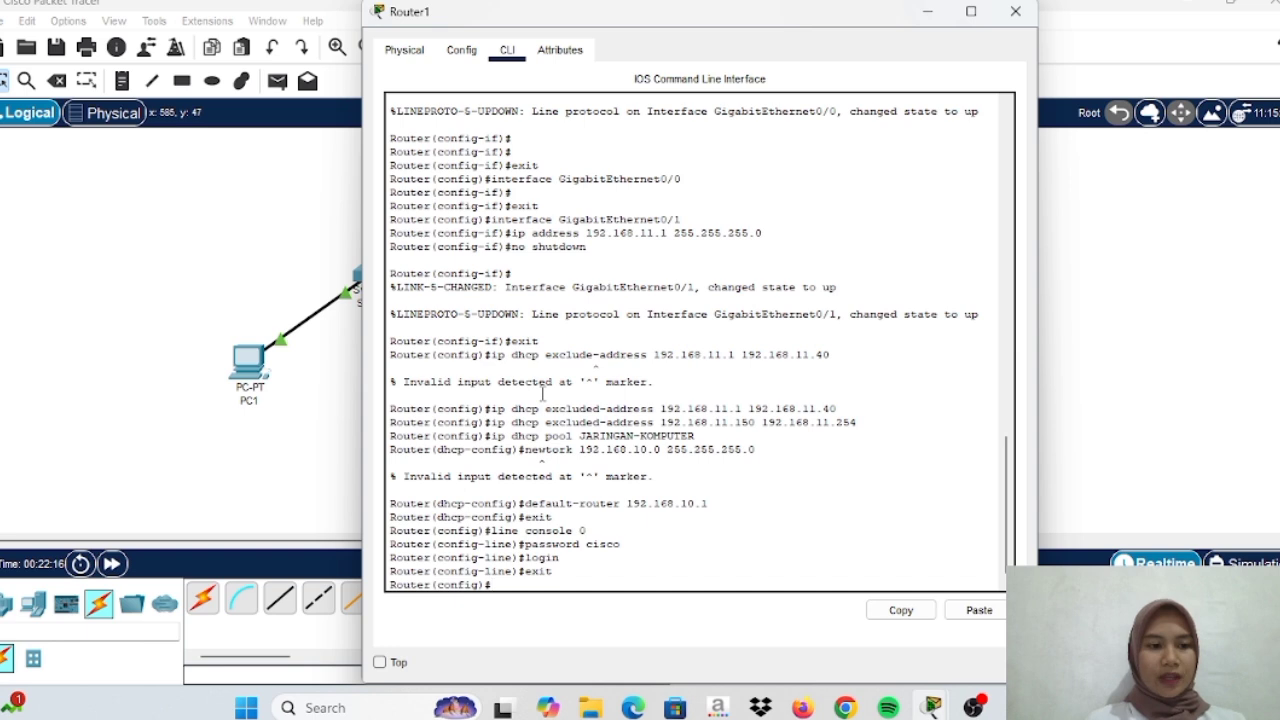
# Give VTY lines 0 4 a password, require login, and return to global configuration
pyautogui.write('line')
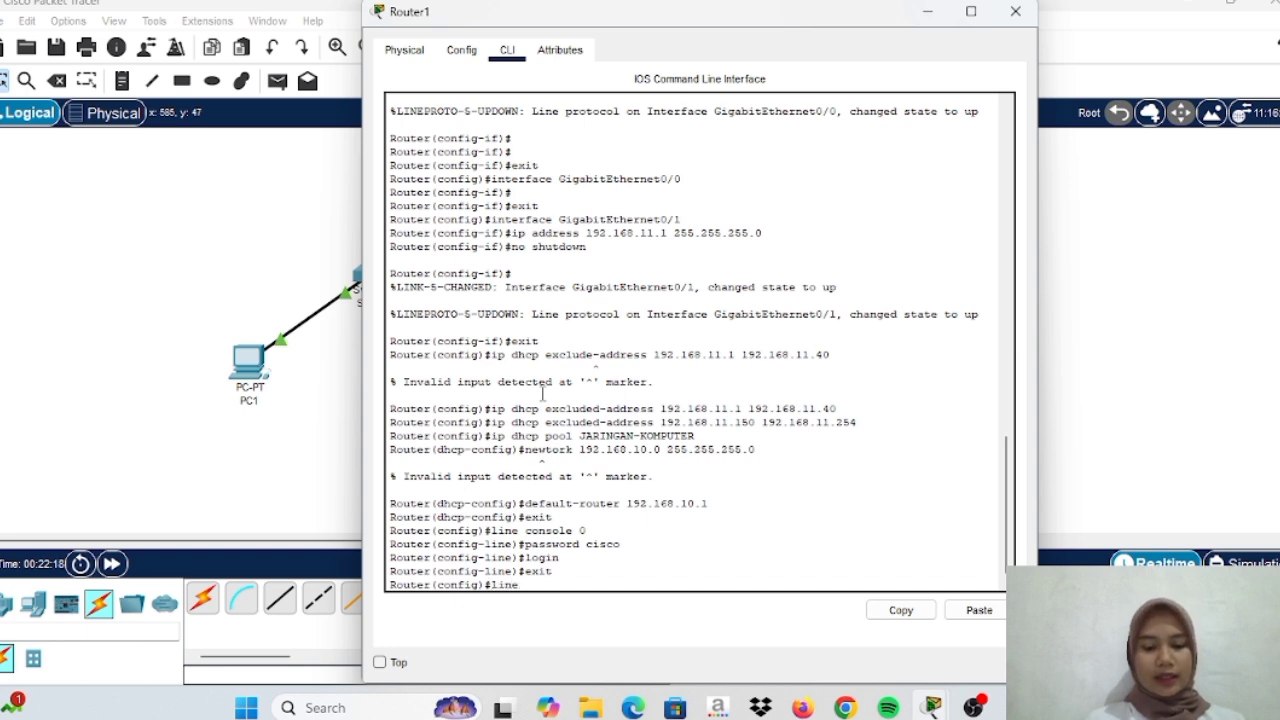
pyautogui.write(' vty')
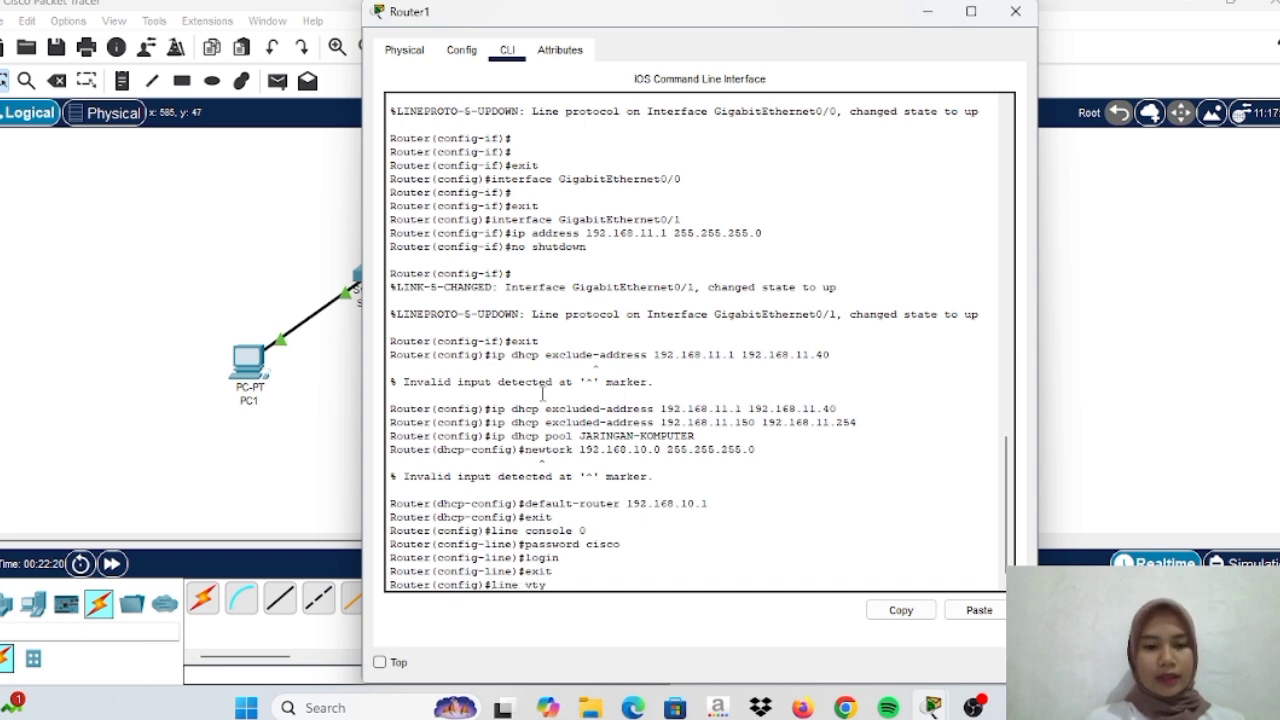
pyautogui.write(' 0 4')
pyautogui.press('Return')
pyautogui.write('password cisc')
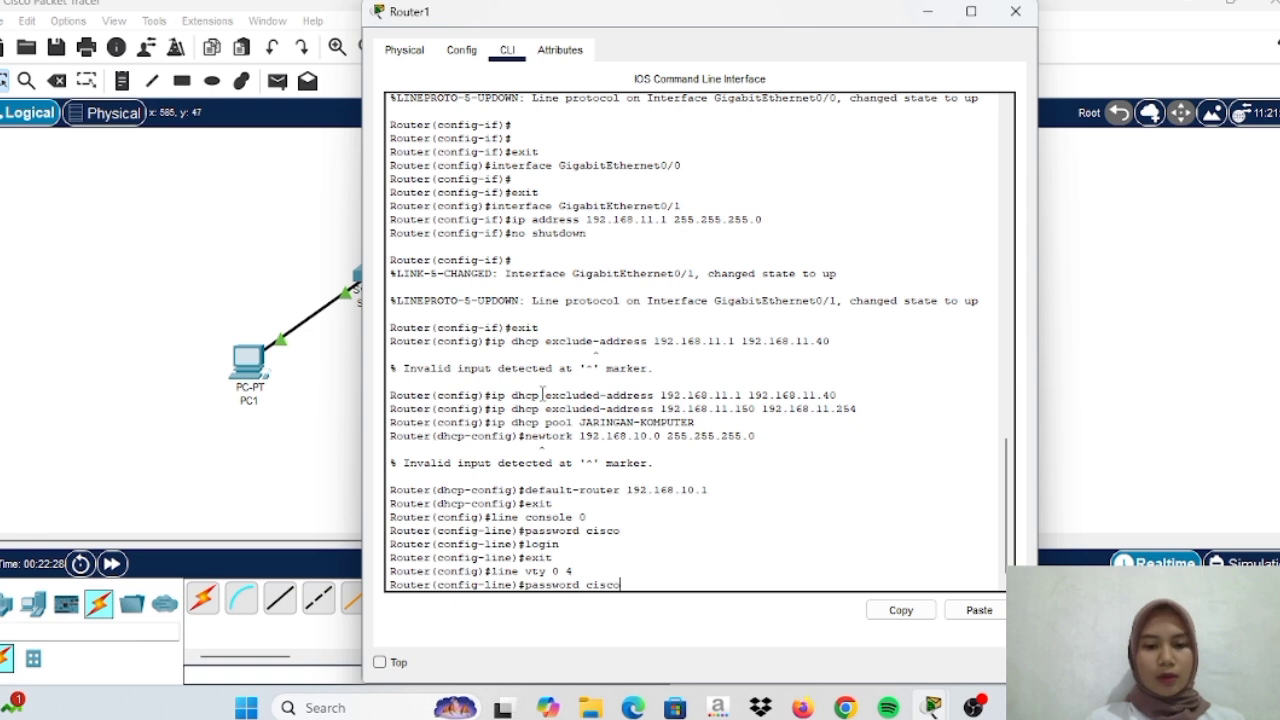
pyautogui.write('o')
pyautogui.press('Return')
pyautogui.write('login')
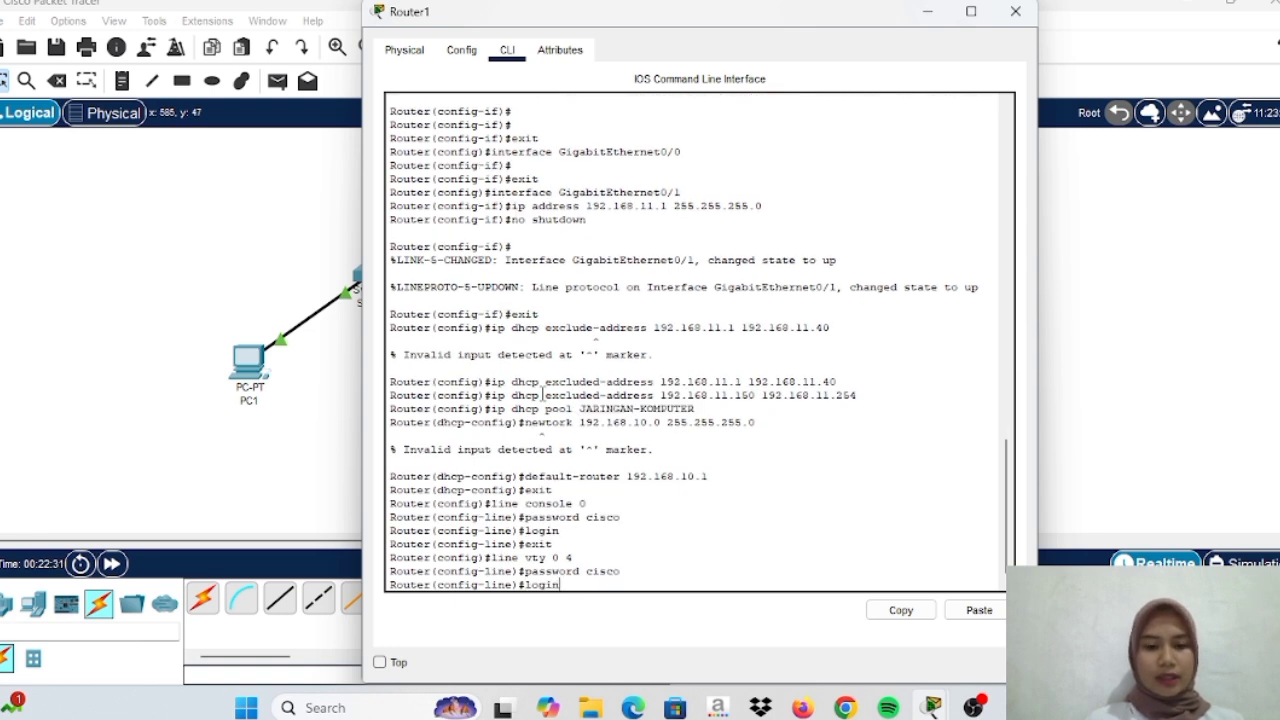
pyautogui.press('Return')
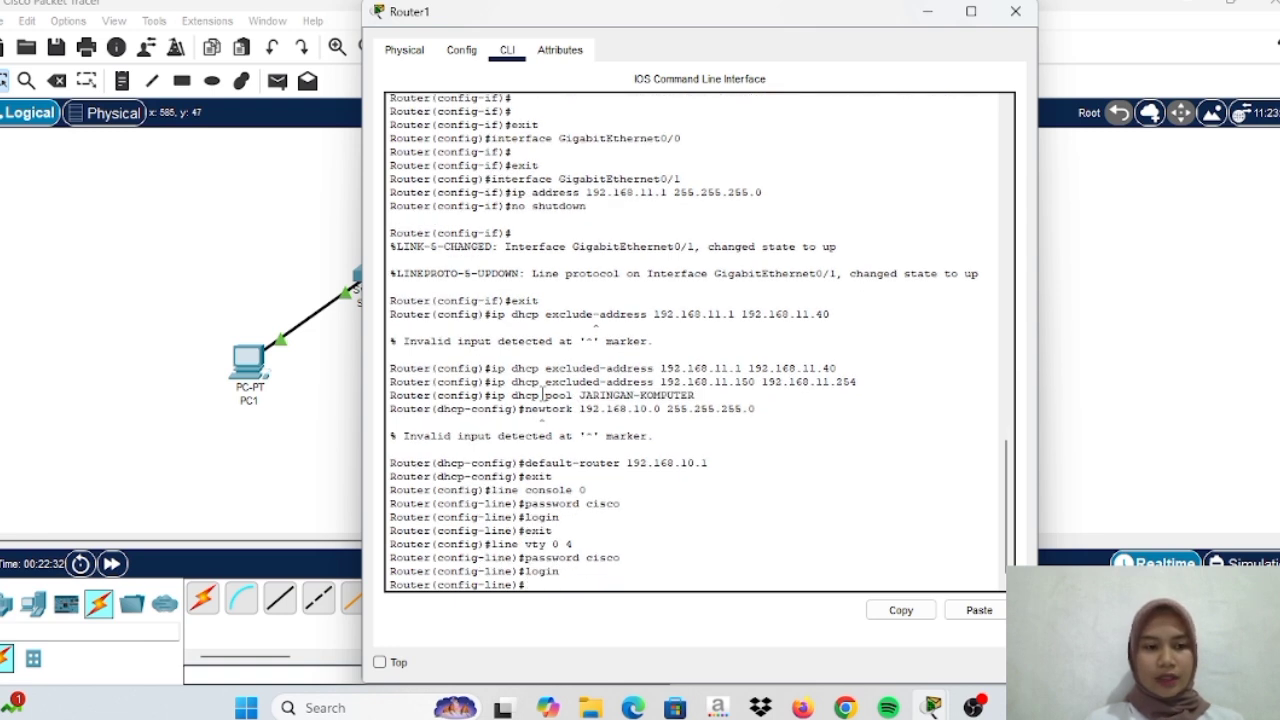
pyautogui.write('exit')
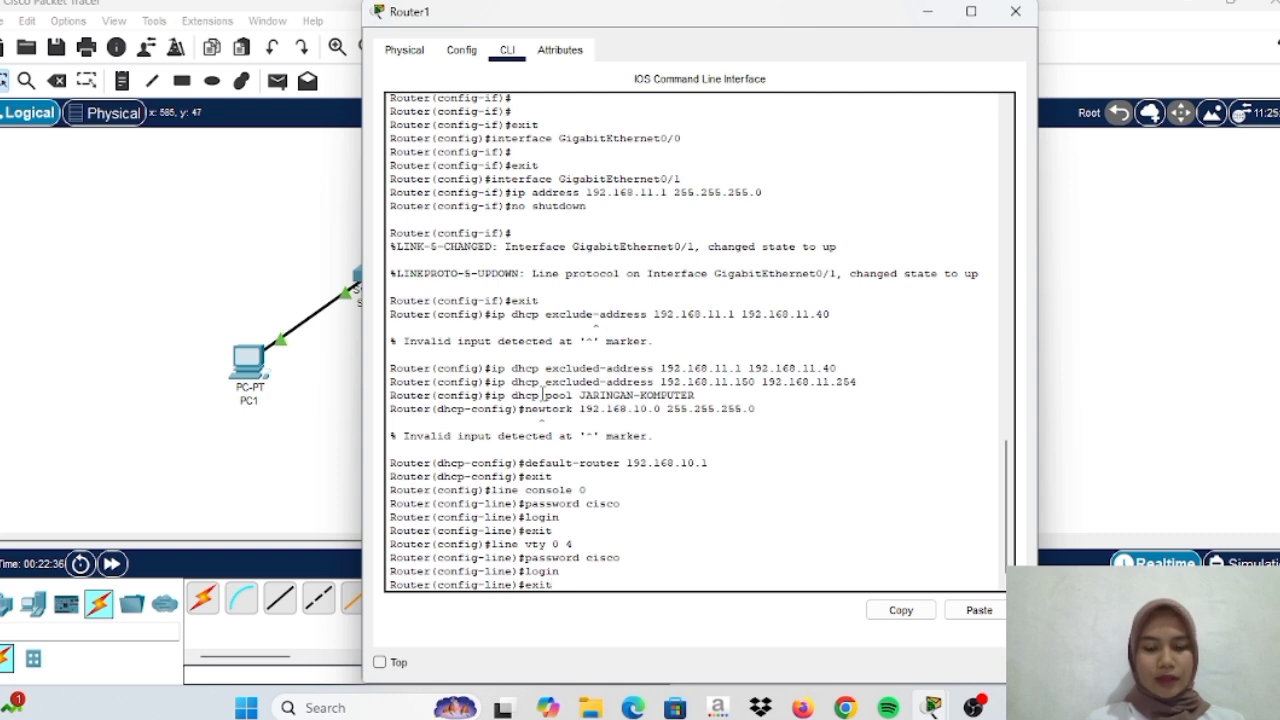
pyautogui.press('Return')
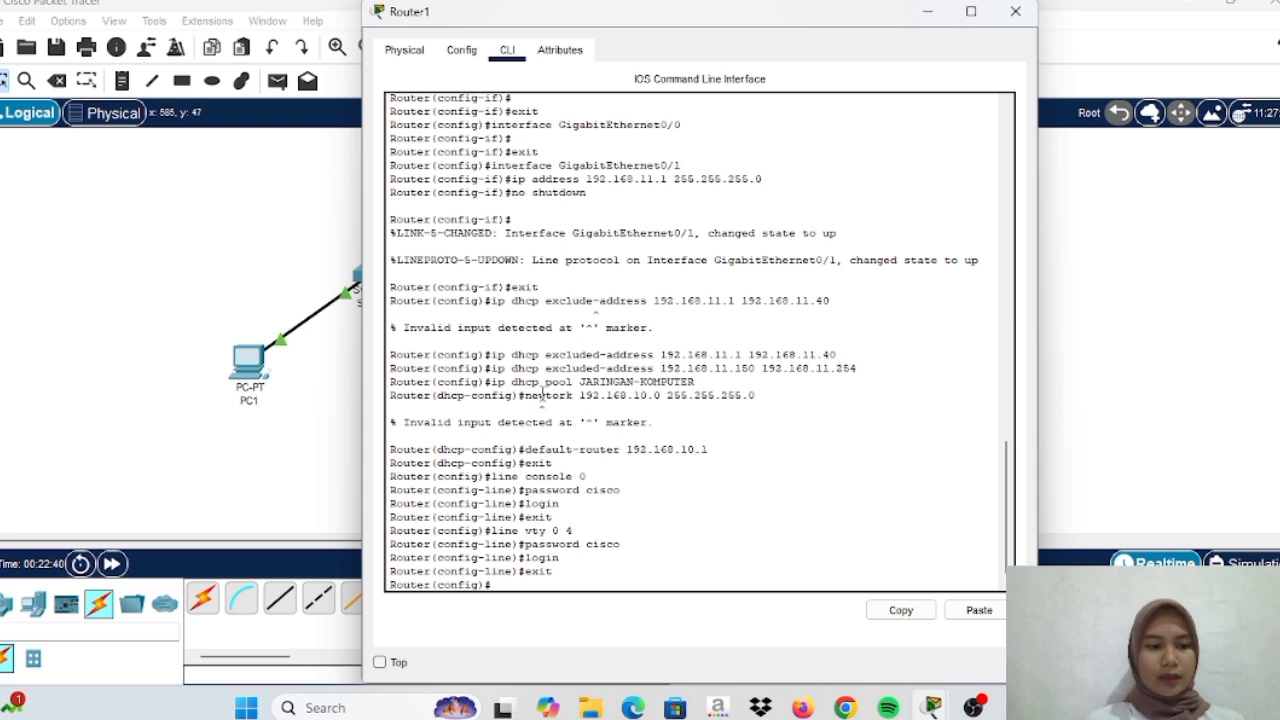
# Enable service password-encryption and set the MOTD banner 'selamat datang di jaringan komputer'
pyautogui.write('serv')
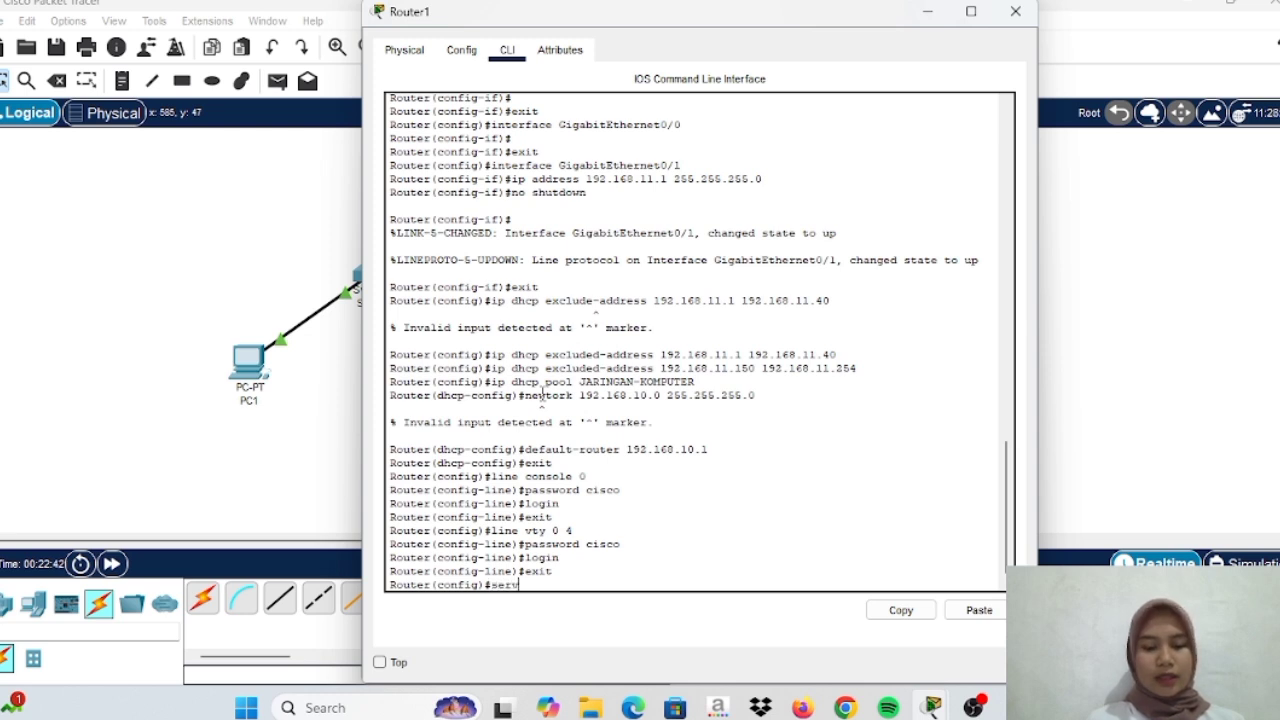
pyautogui.write('ice password')
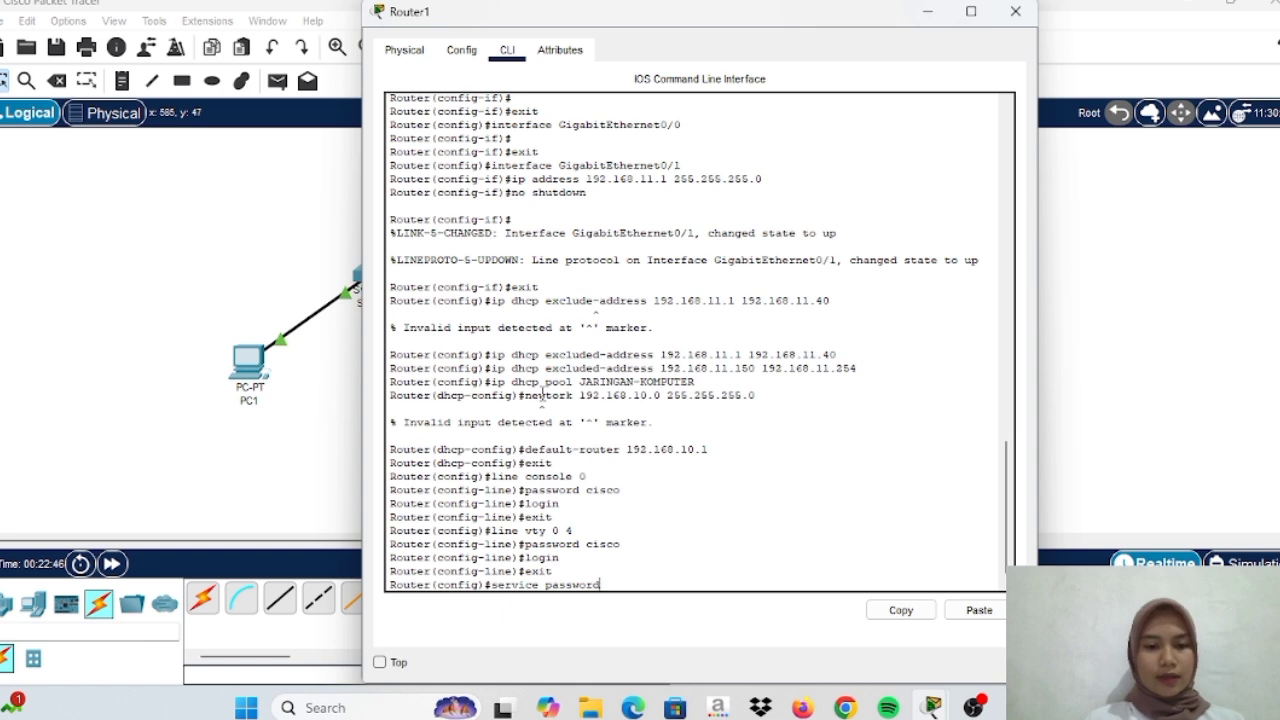
pyautogui.write('-encryption')
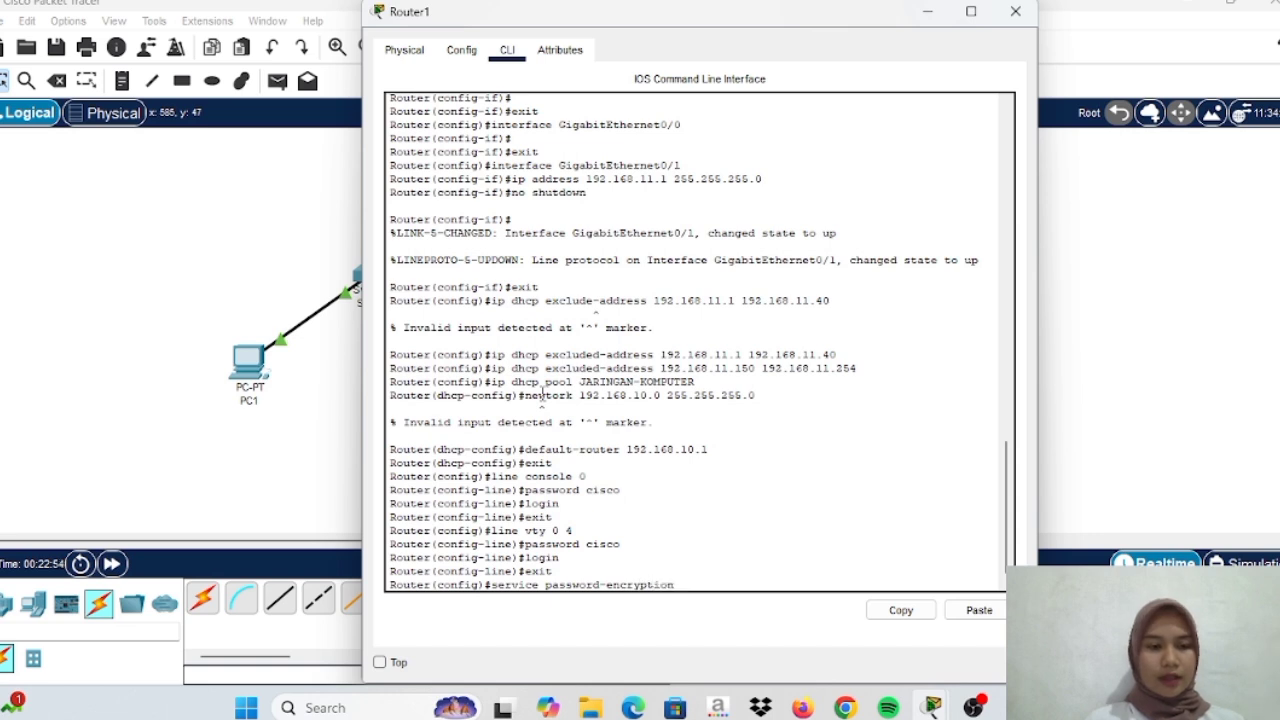
pyautogui.press('Return')
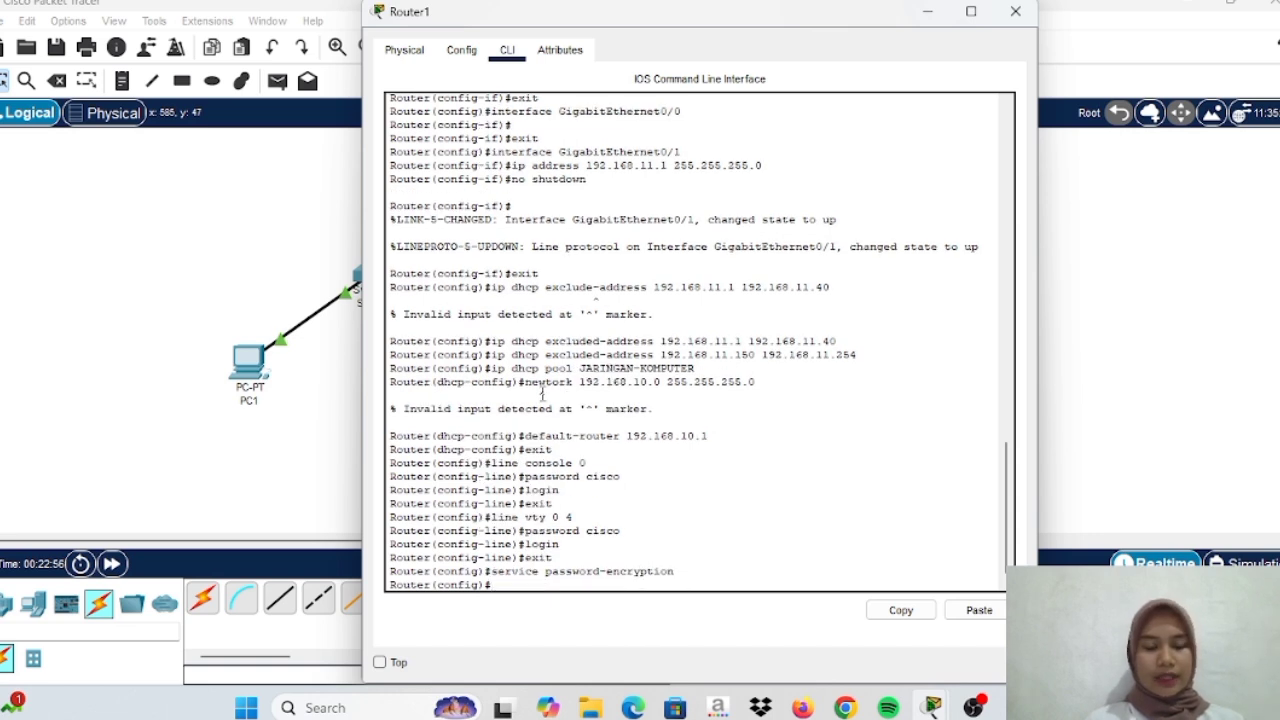
pyautogui.write('banner motd #se')
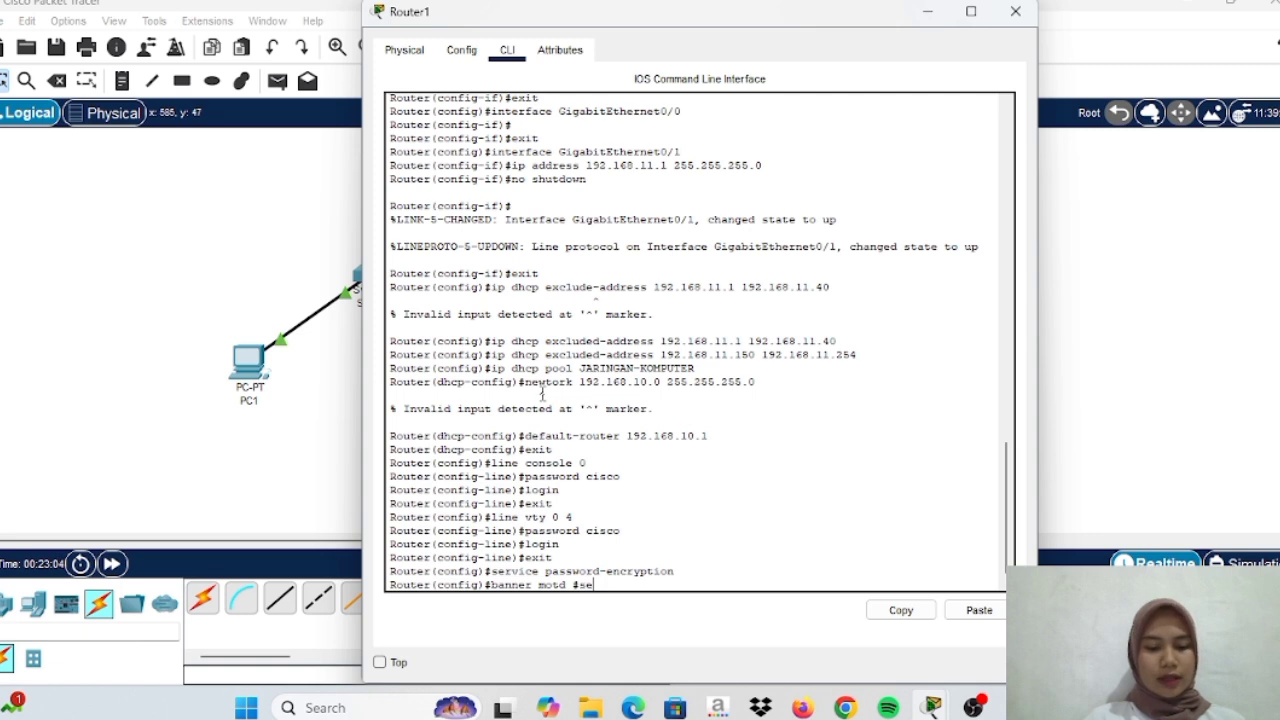
pyautogui.write('lamat datang ')
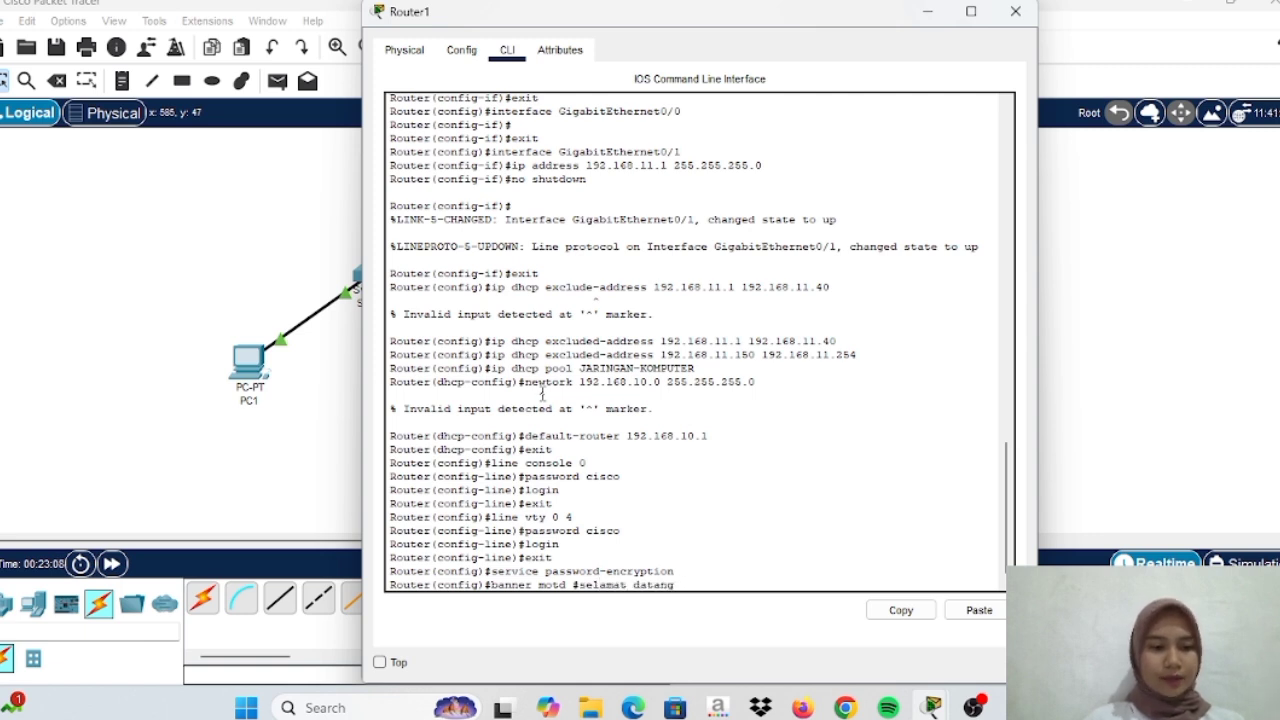
pyautogui.write('di jari')
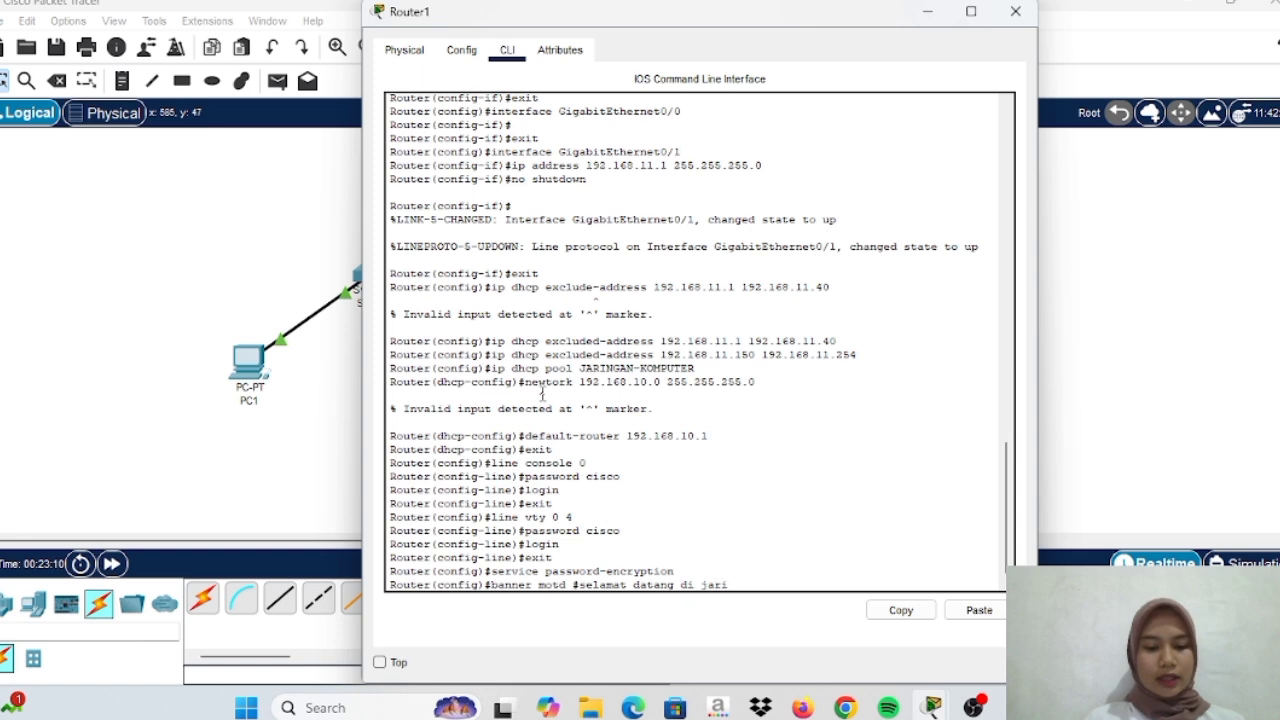
pyautogui.write('ngan komp')
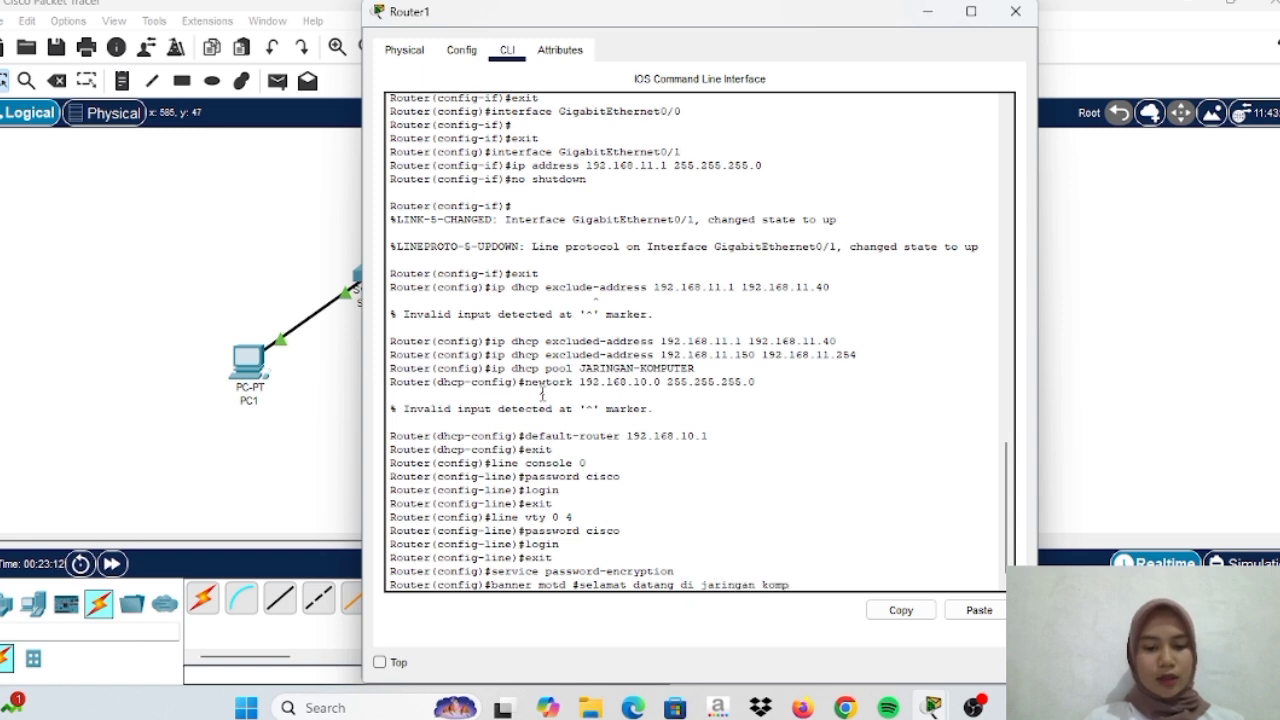
pyautogui.write('uter#')
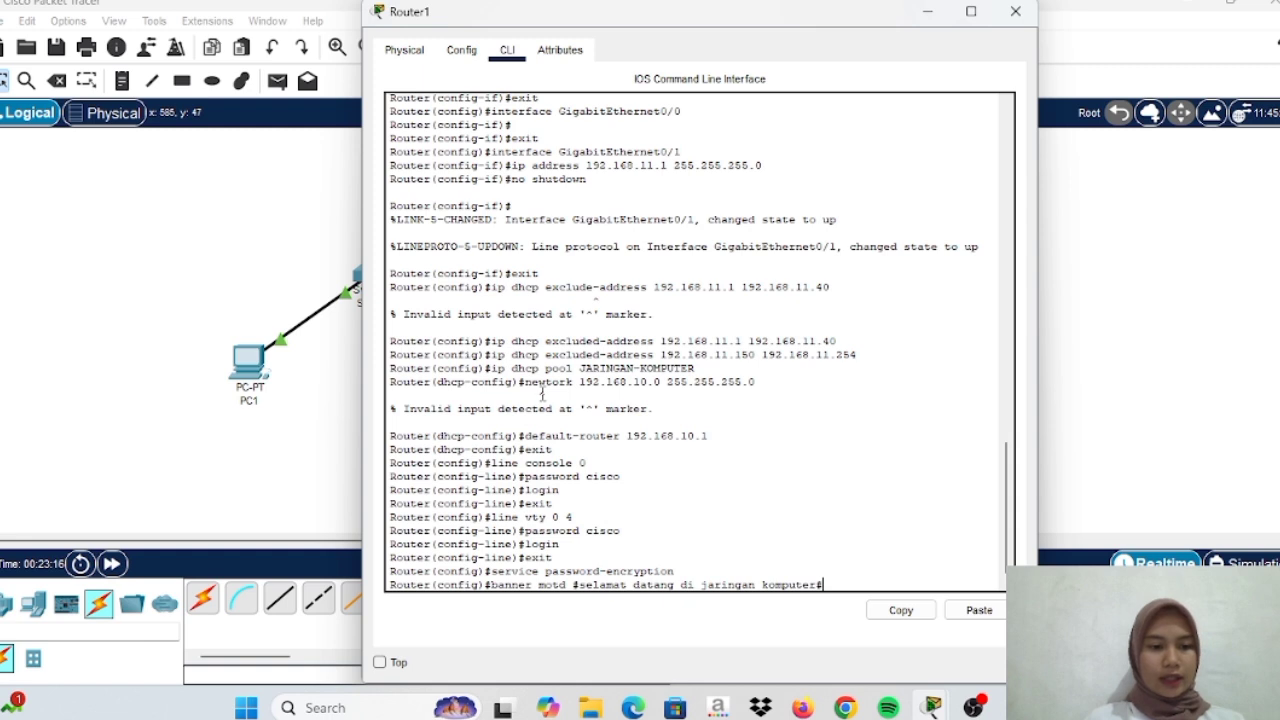
pyautogui.press('Return')
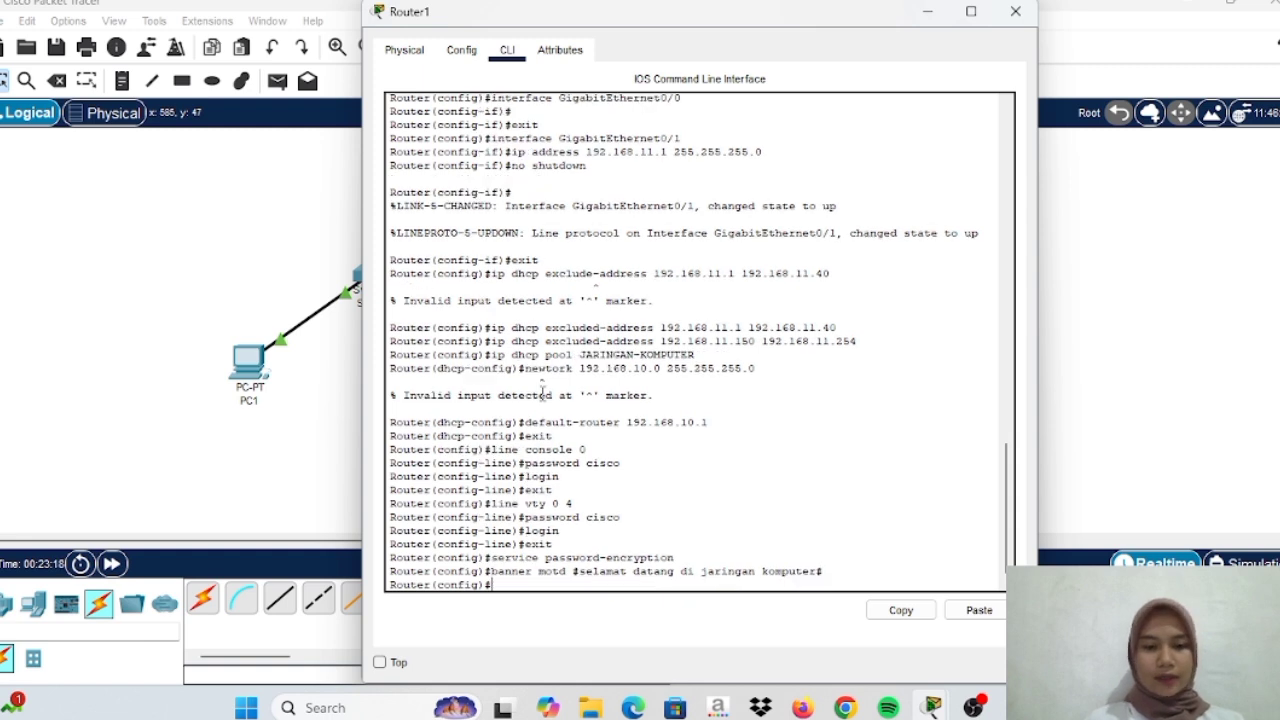
# Attempt write memory, which is rejected, then close Router1's window
pyautogui.write('wri')
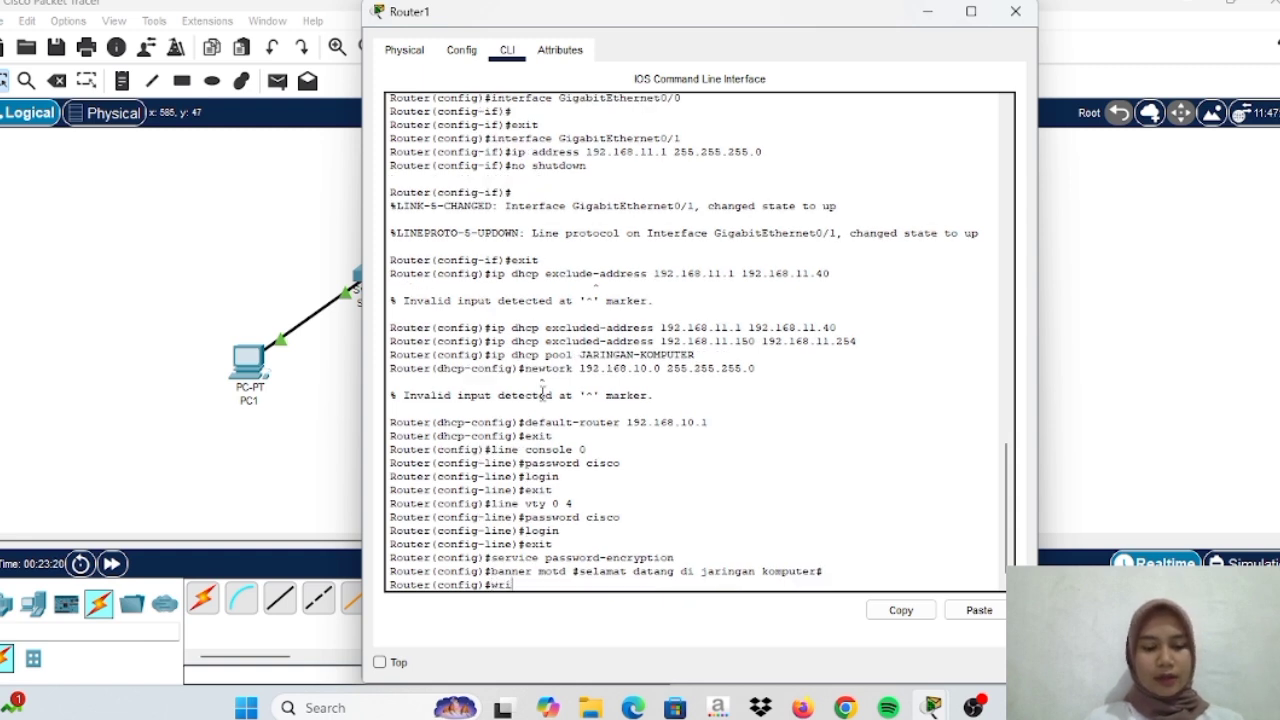
pyautogui.write('te memory')
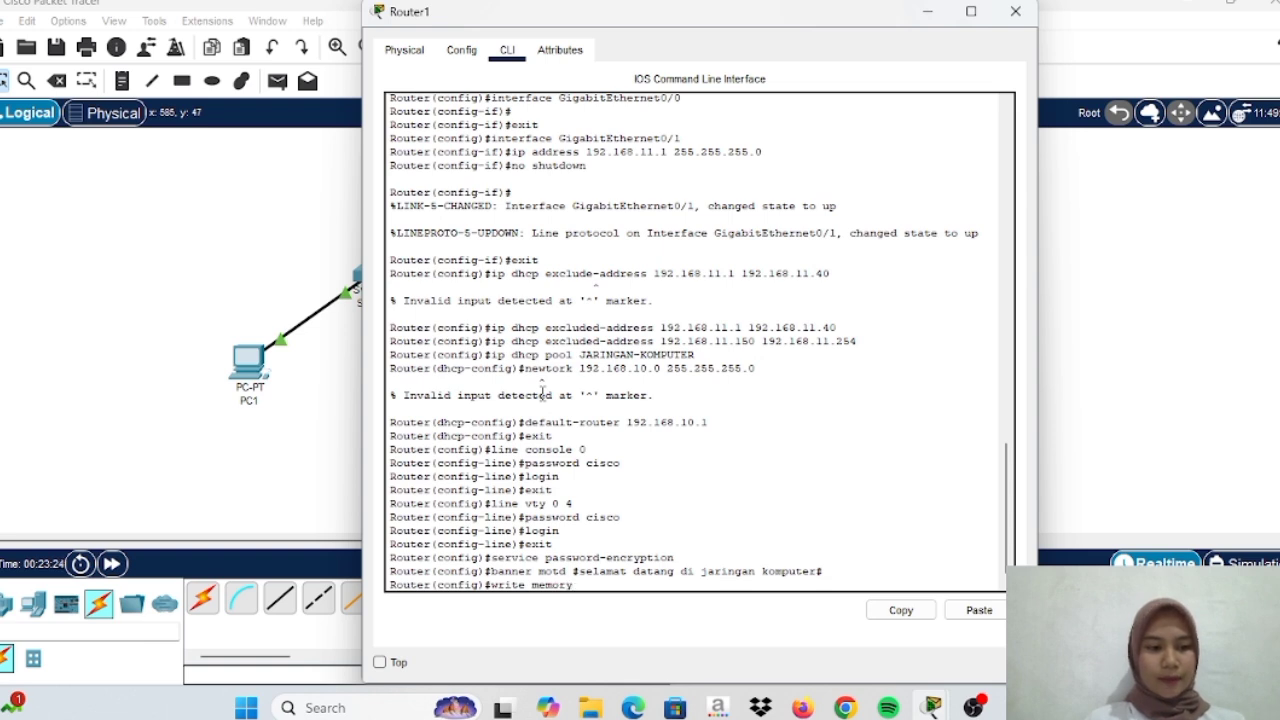
pyautogui.press('Return')
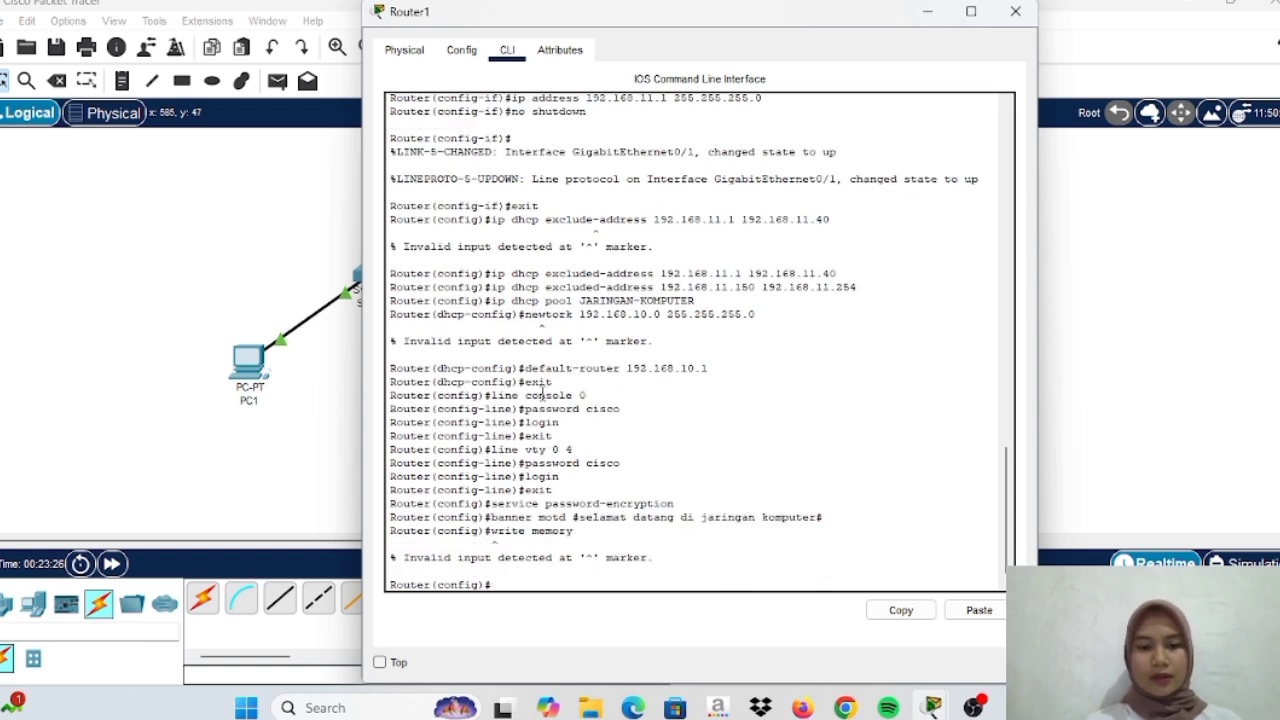
pyautogui.click(926, 12)
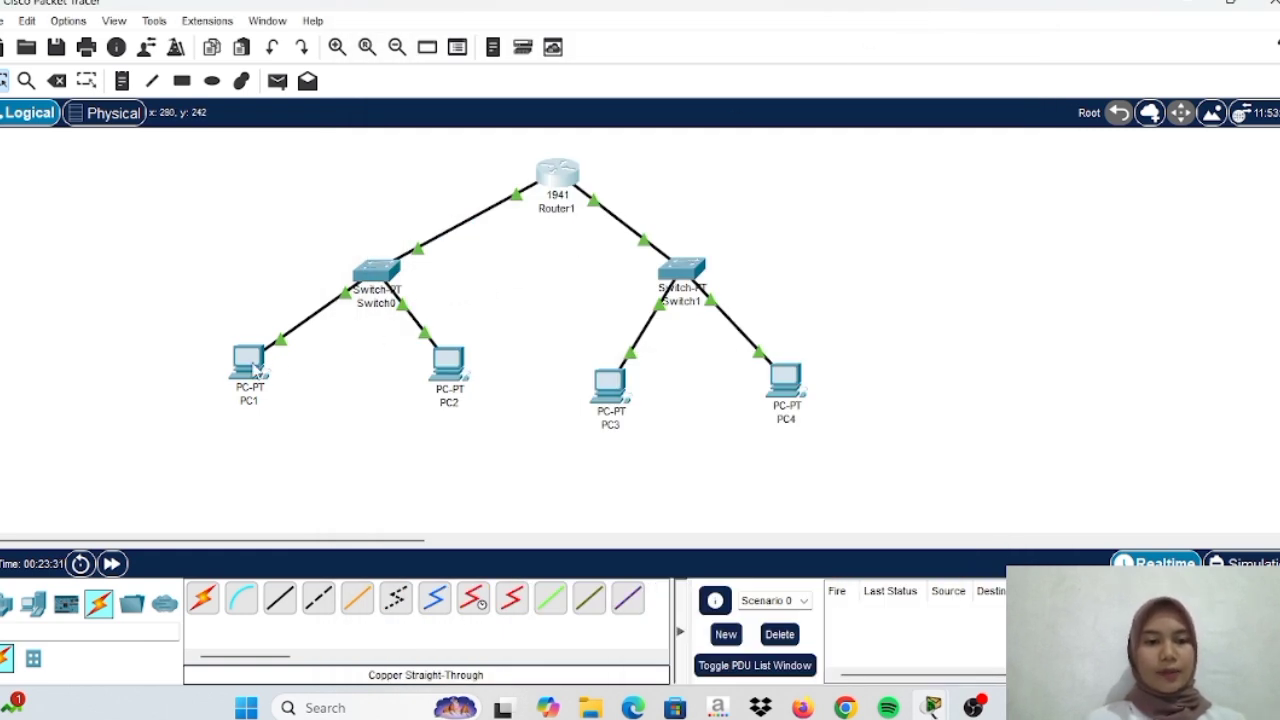
# Give PC1 static IP 192.168.10.2, mask 255.255.255.0, and gateway 192.168.10.1
pyautogui.click(258, 366)
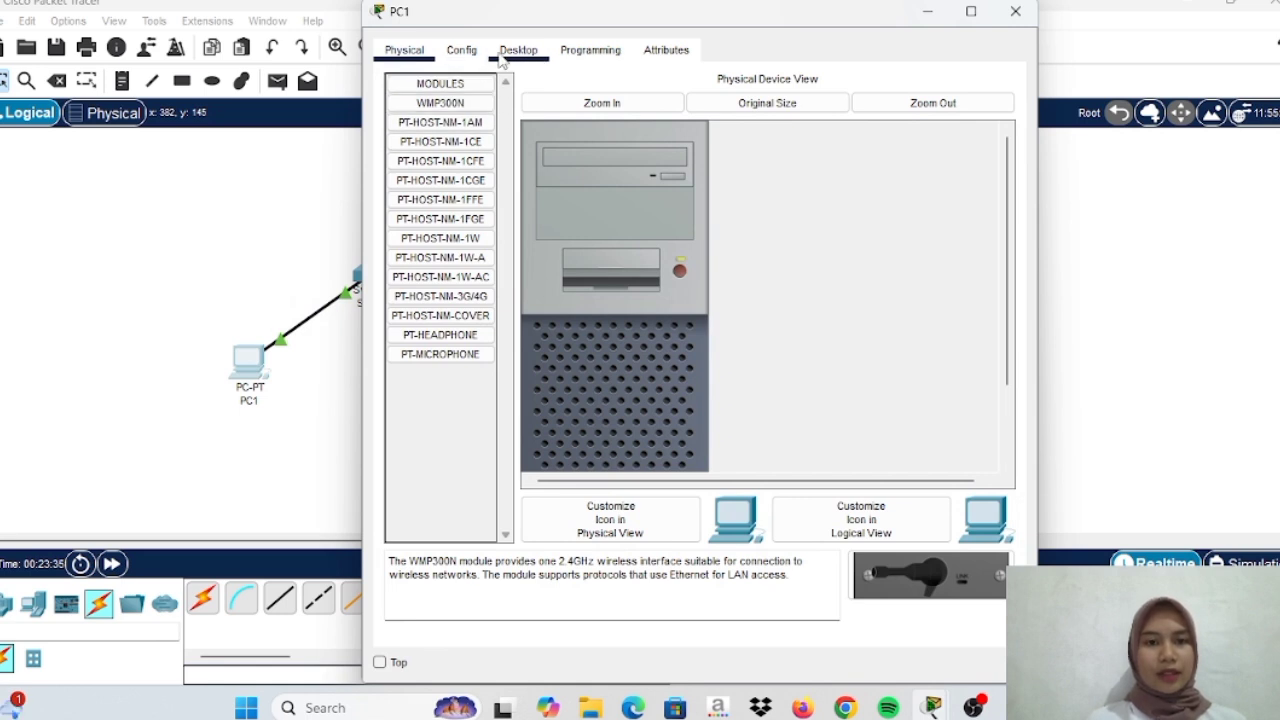
pyautogui.click(505, 57)
pyautogui.click(422, 166)
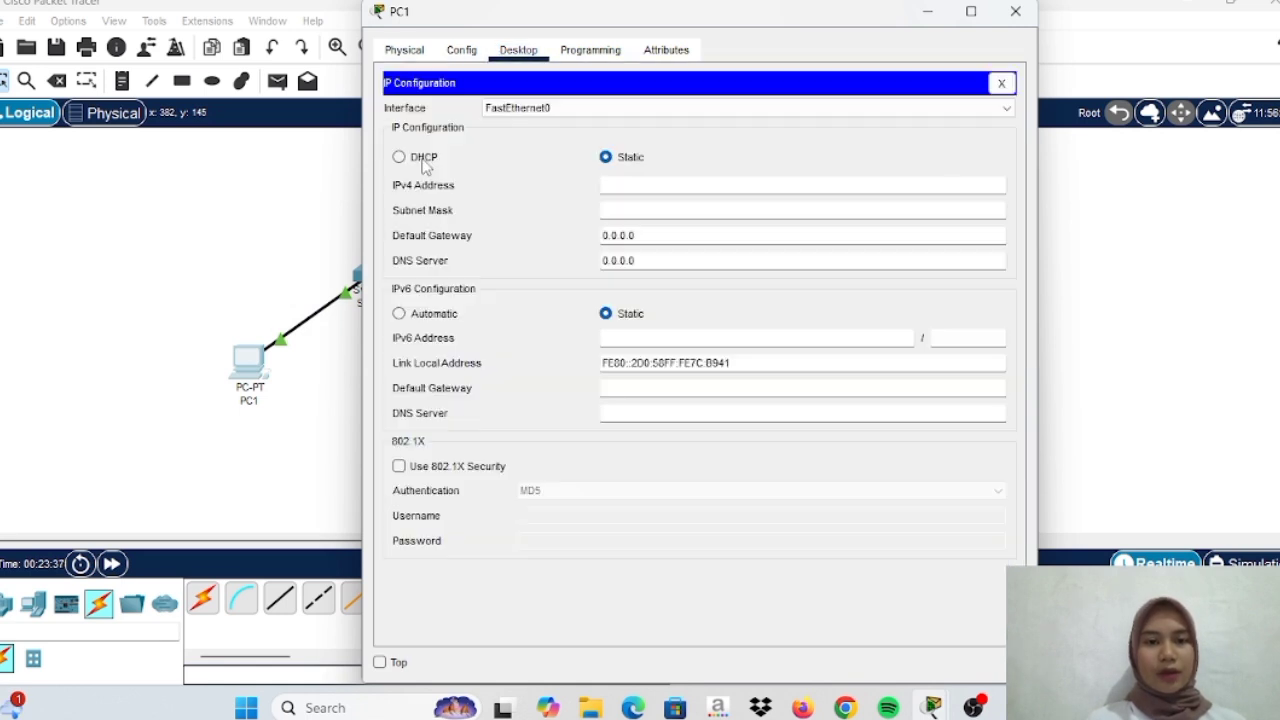
pyautogui.click(620, 188)
pyautogui.write('19')
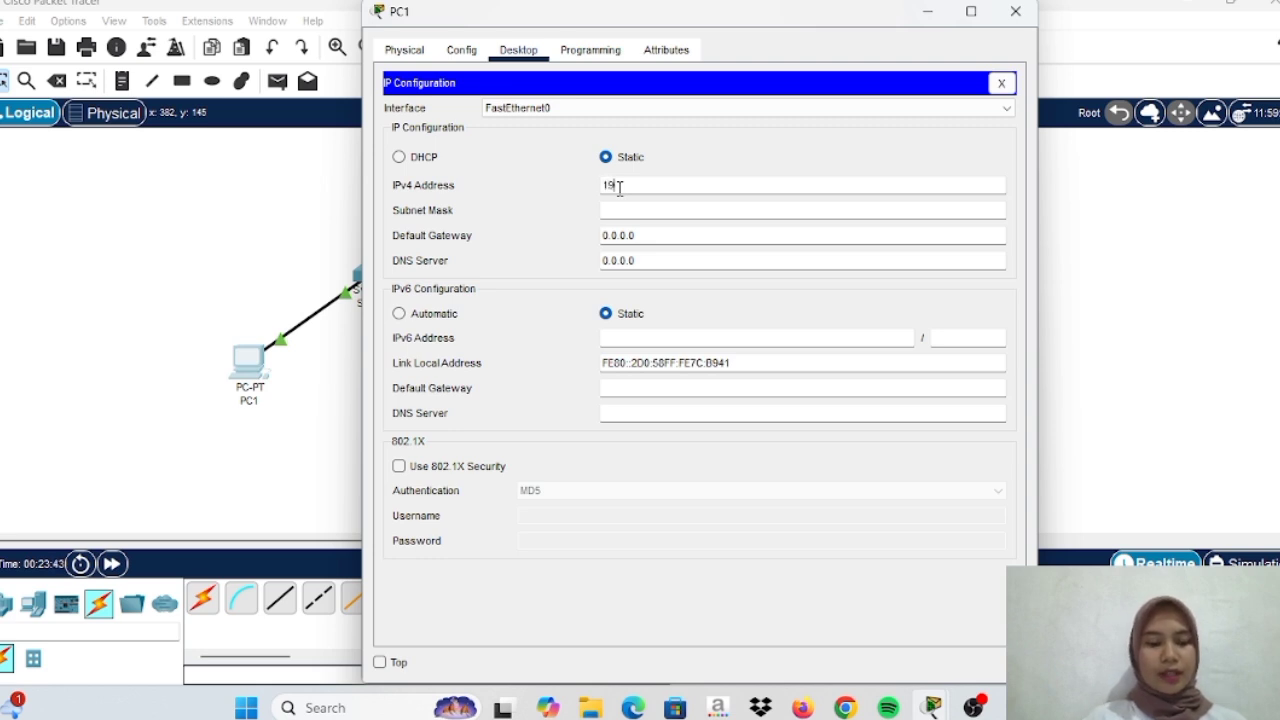
pyautogui.write('2.1')
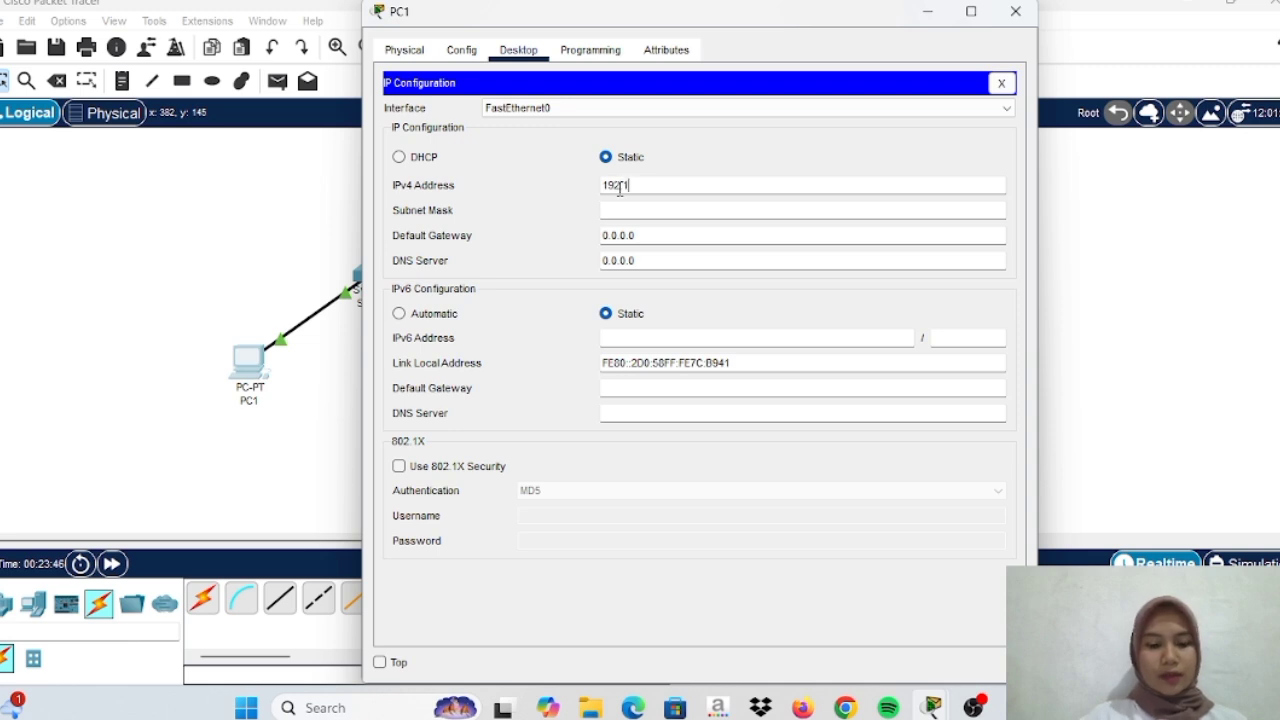
pyautogui.write('68.10')
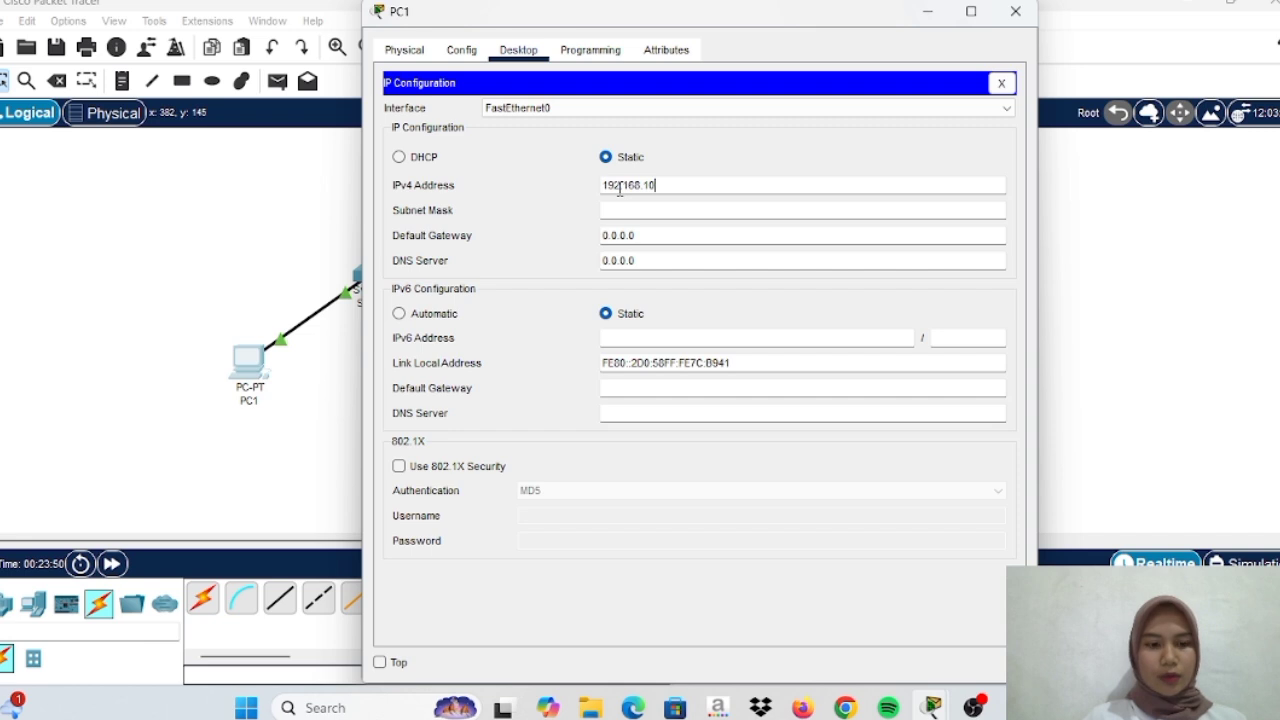
pyautogui.write('.2')
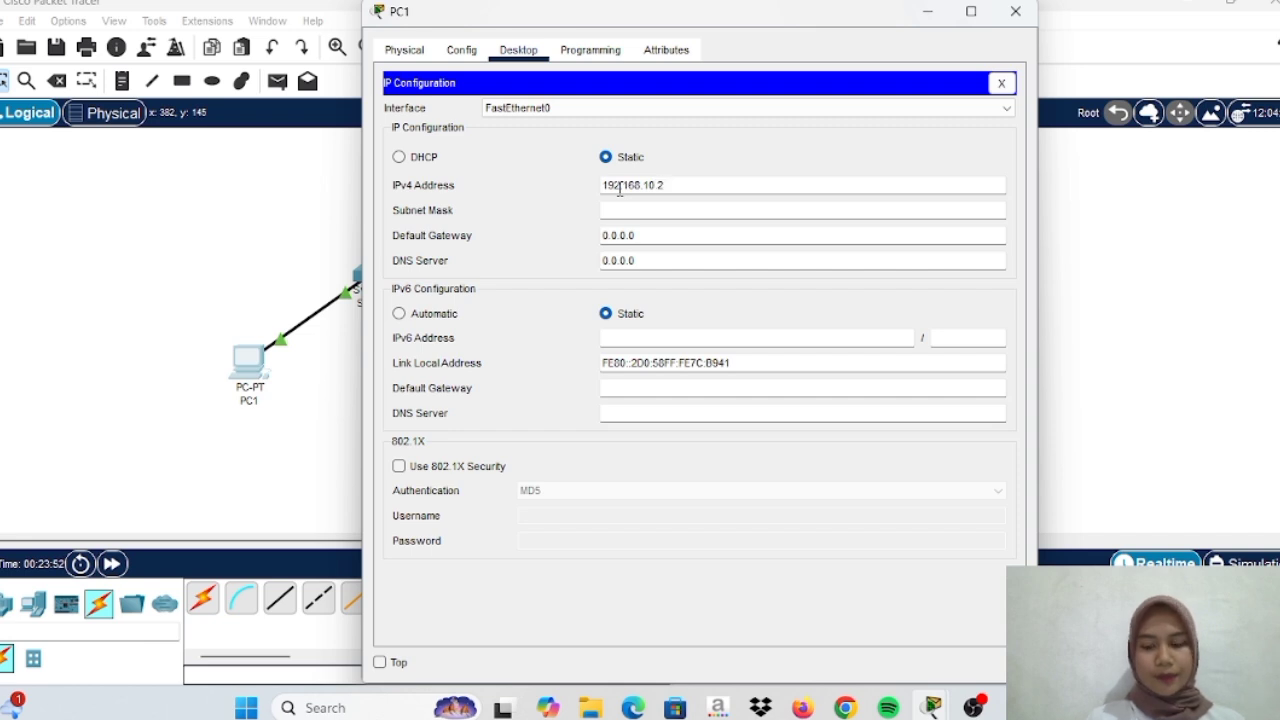
pyautogui.press('Tab')
pyautogui.click(637, 234)
pyautogui.press('BackSpace')
pyautogui.press('BackSpace')
pyautogui.press('BackSpace')
pyautogui.press('BackSpace')
pyautogui.press('BackSpace')
pyautogui.press('BackSpace')
pyautogui.press('BackSpace')
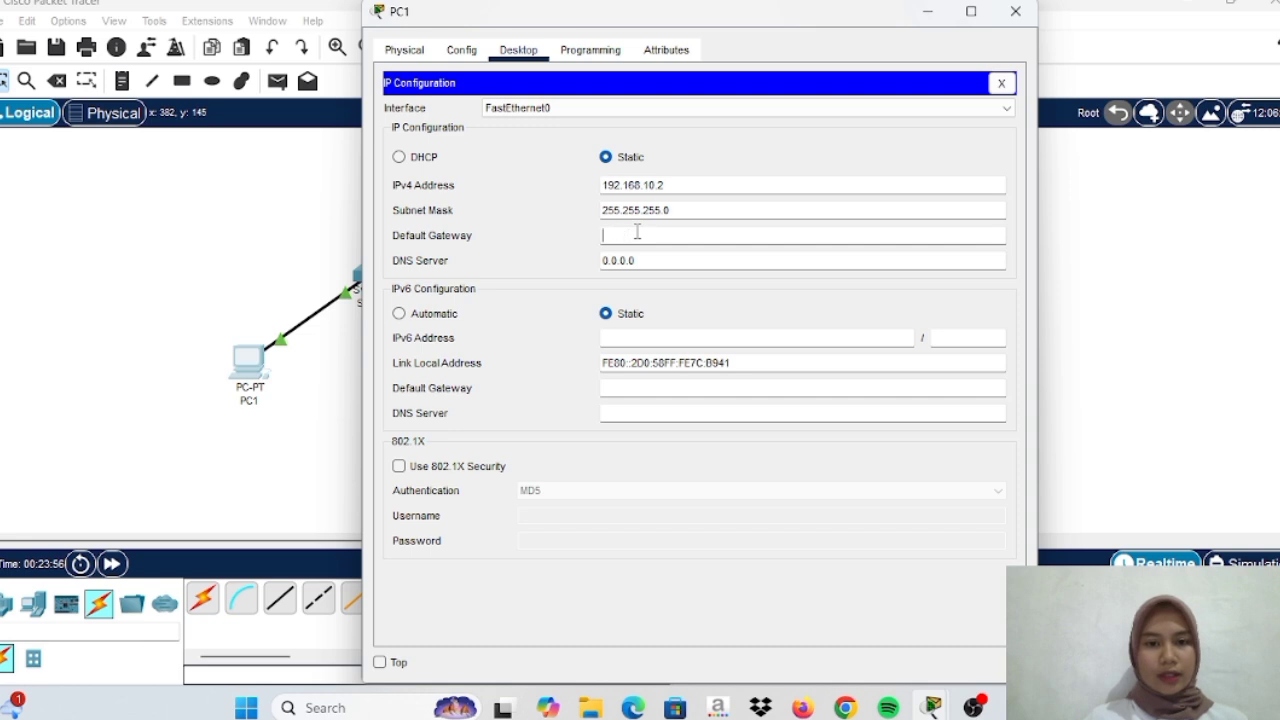
pyautogui.write('192.168.10.1')
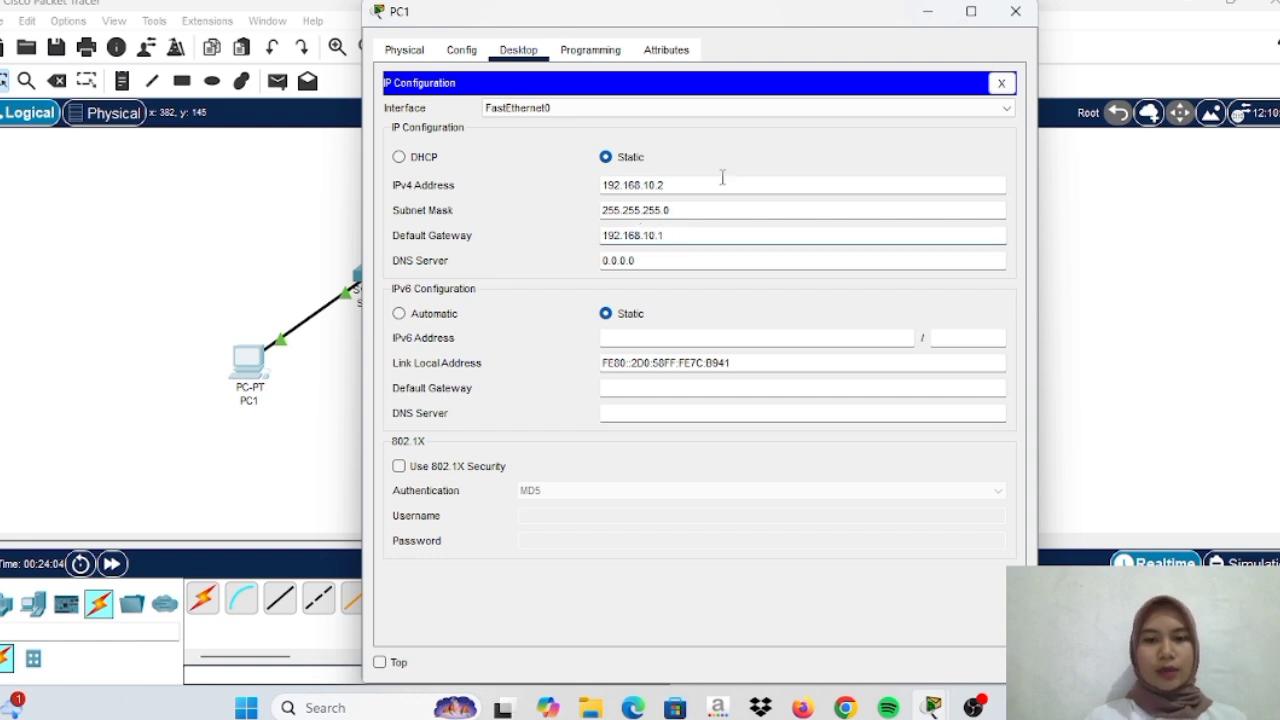
pyautogui.click(926, 12)
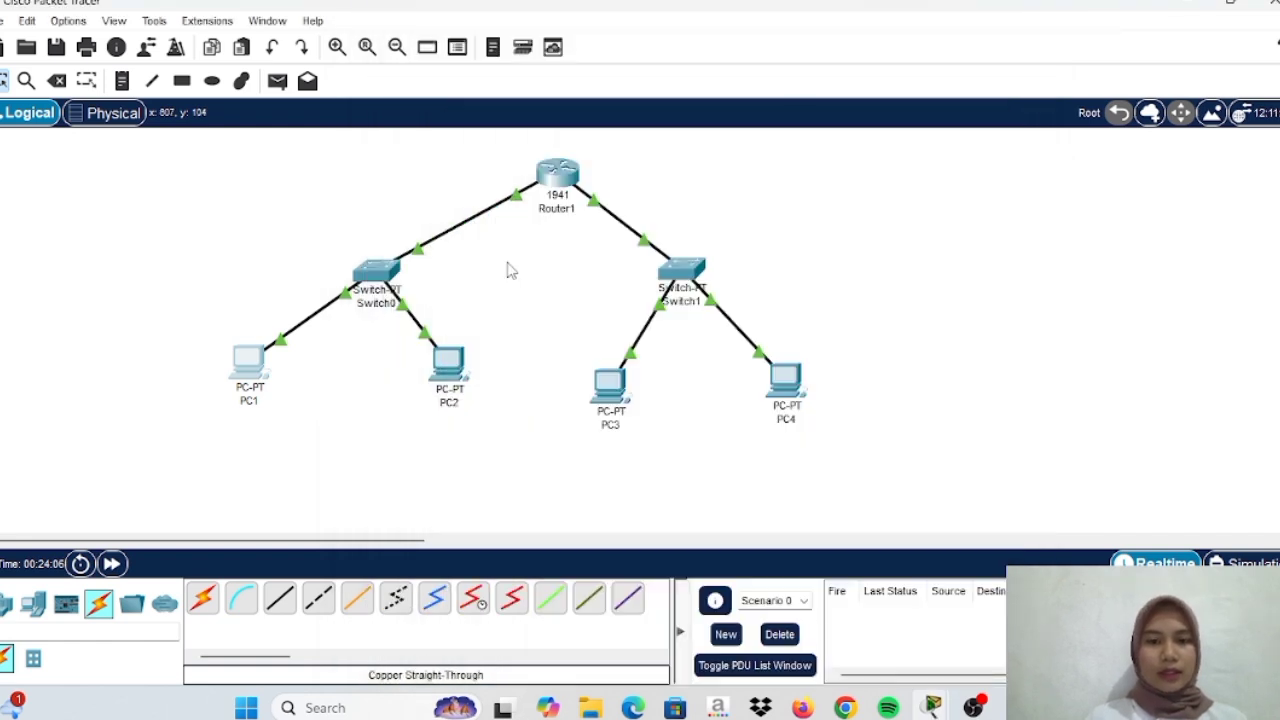
# Give PC2 static IP 192.168.10.3, mask 255.255.255.0, and gateway 192.168.10.1
pyautogui.click(455, 368)
pyautogui.click(519, 50)
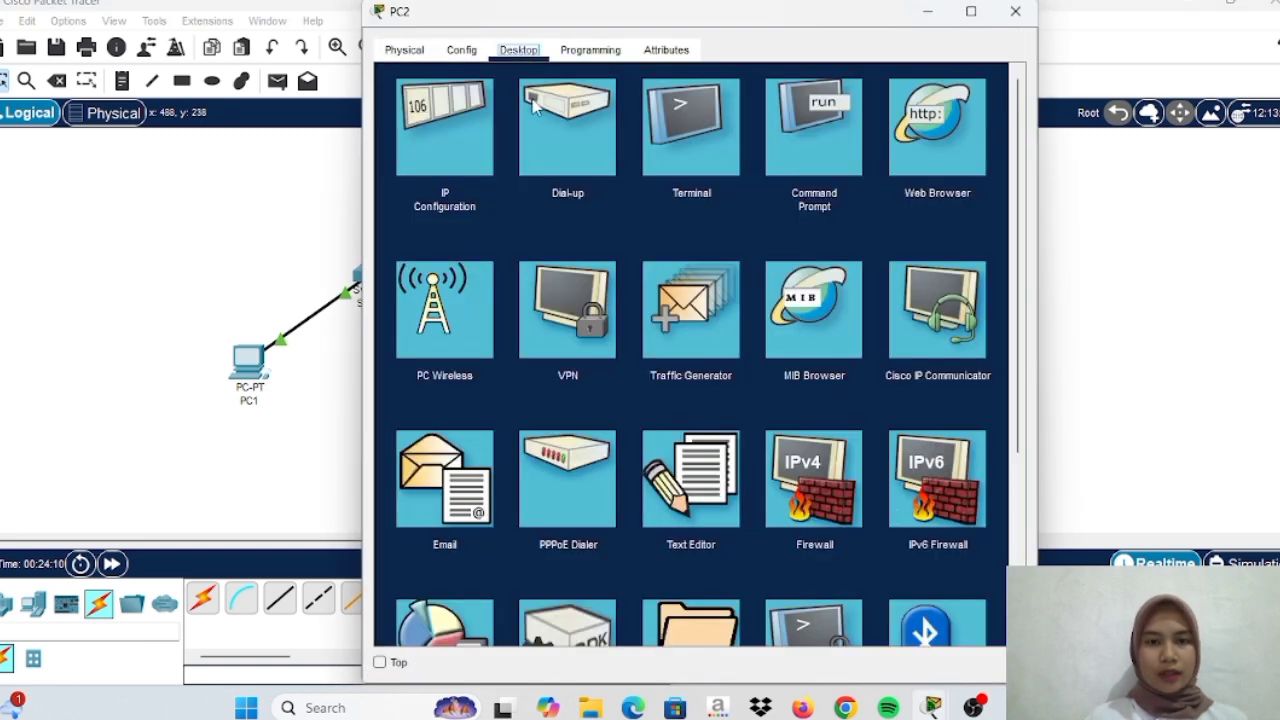
pyautogui.click(434, 172)
pyautogui.click(615, 183)
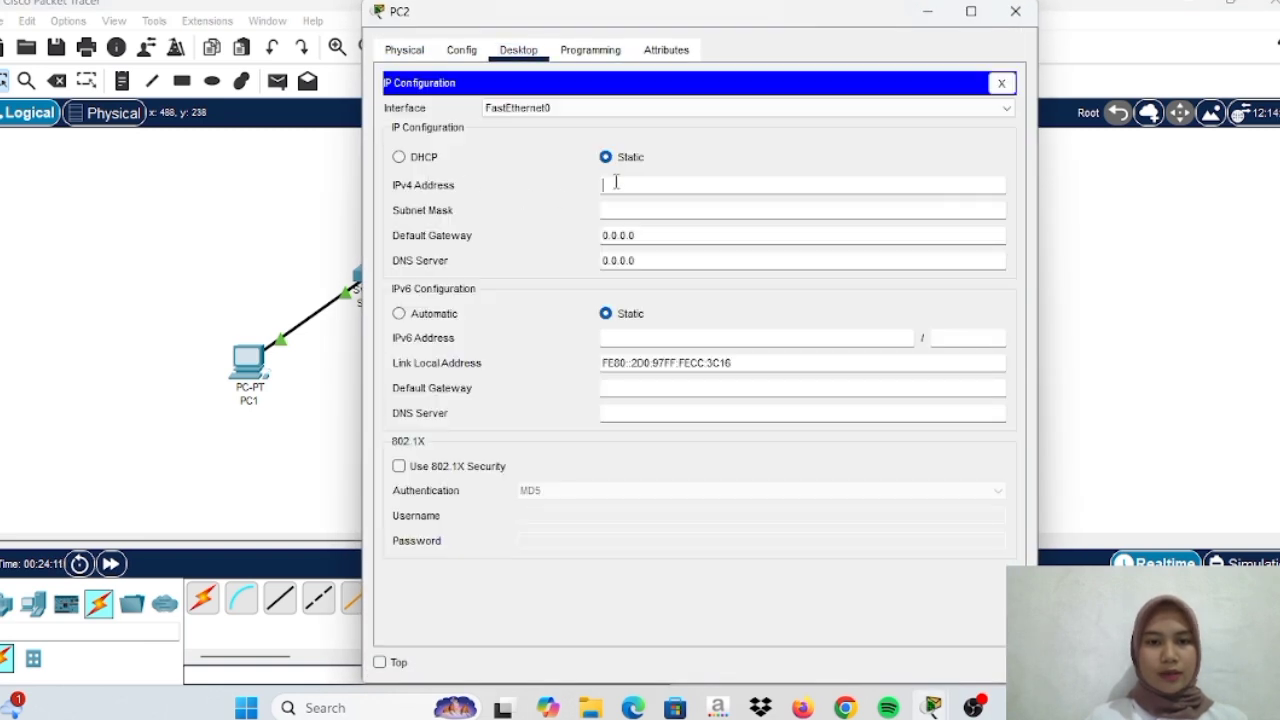
pyautogui.write('192.168.10.3')
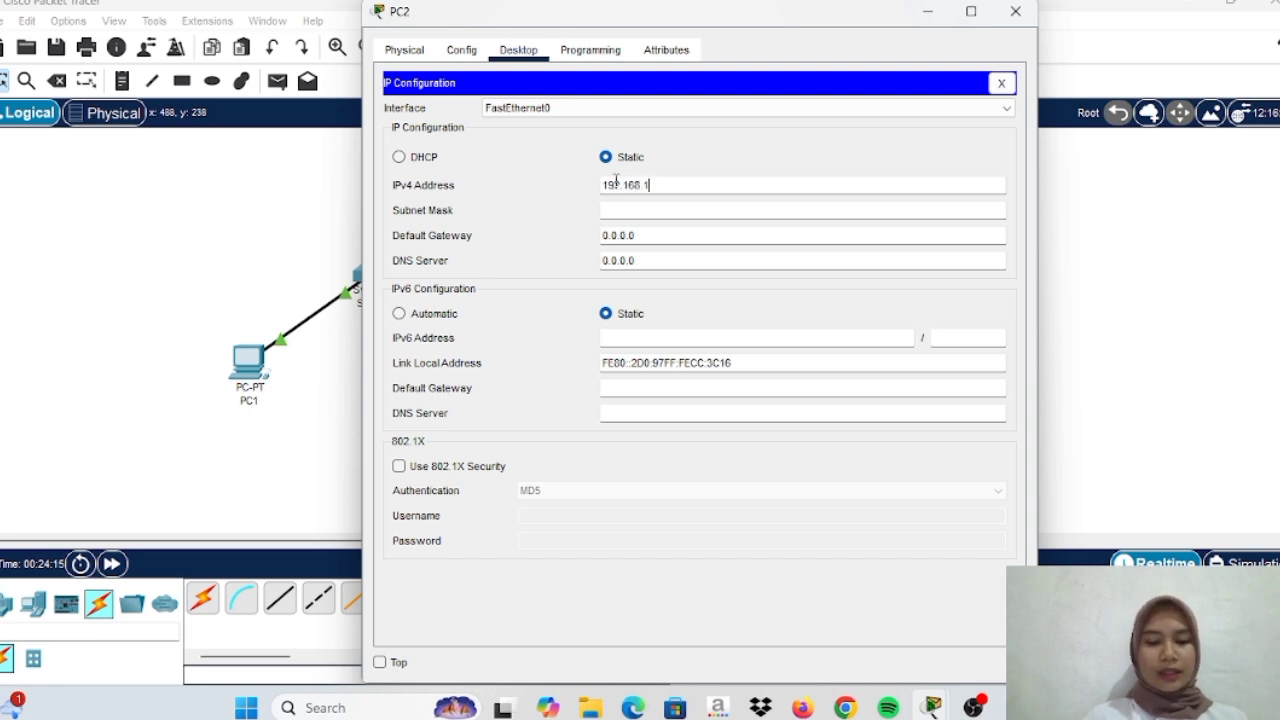
pyautogui.press('Tab')
pyautogui.click(652, 234)
pyautogui.press('BackSpace')
pyautogui.press('BackSpace')
pyautogui.press('BackSpace')
pyautogui.press('BackSpace')
pyautogui.press('BackSpace')
pyautogui.press('BackSpace')
pyautogui.press('BackSpace')
pyautogui.write('1')
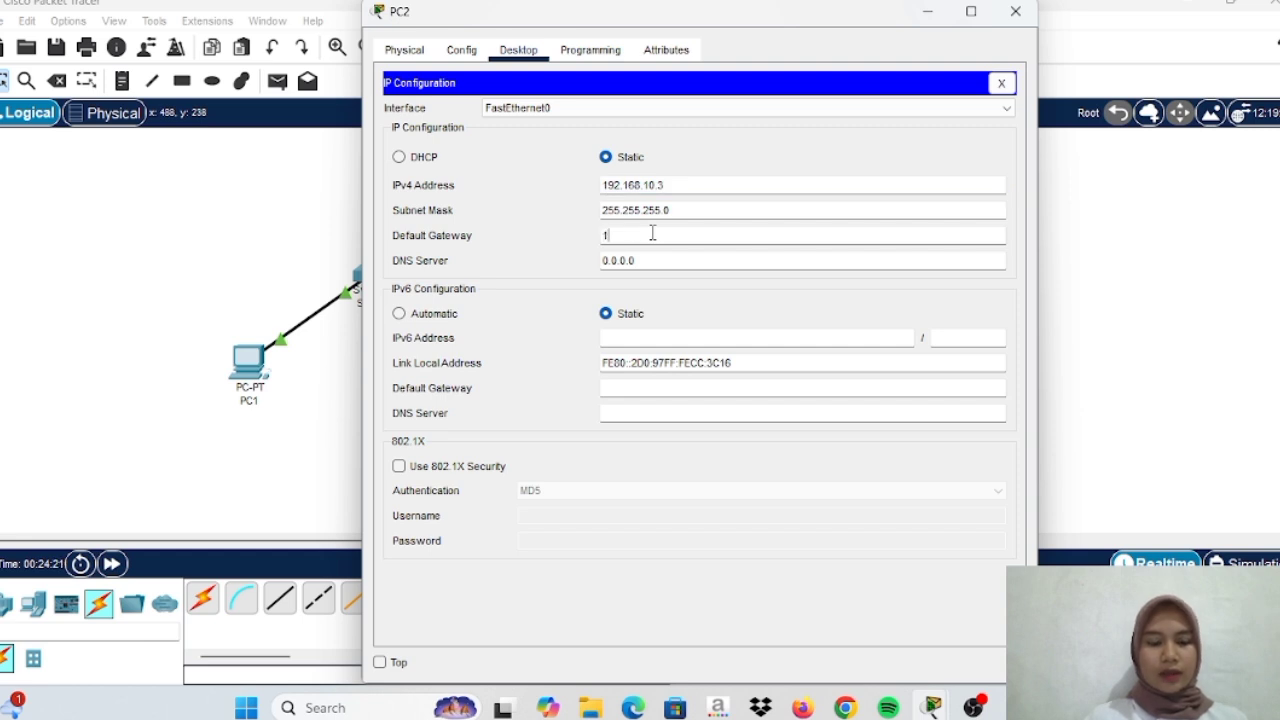
pyautogui.write('92.168')
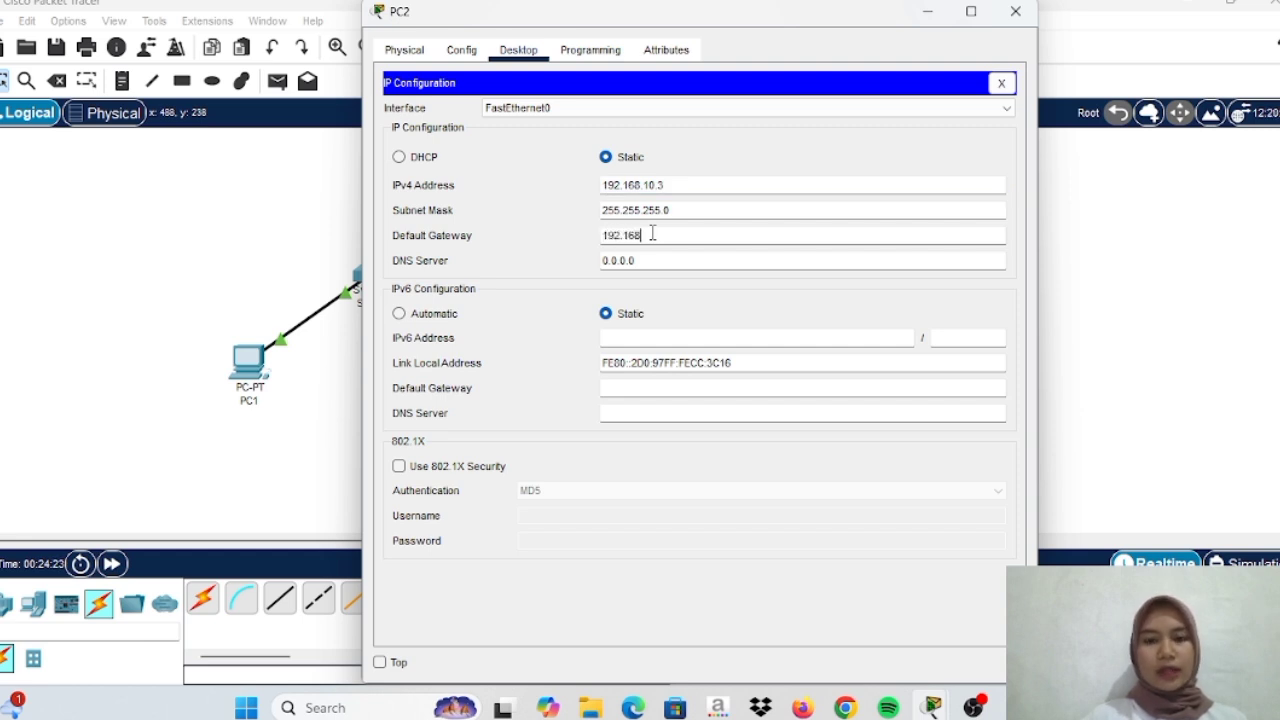
pyautogui.write('.10.1')
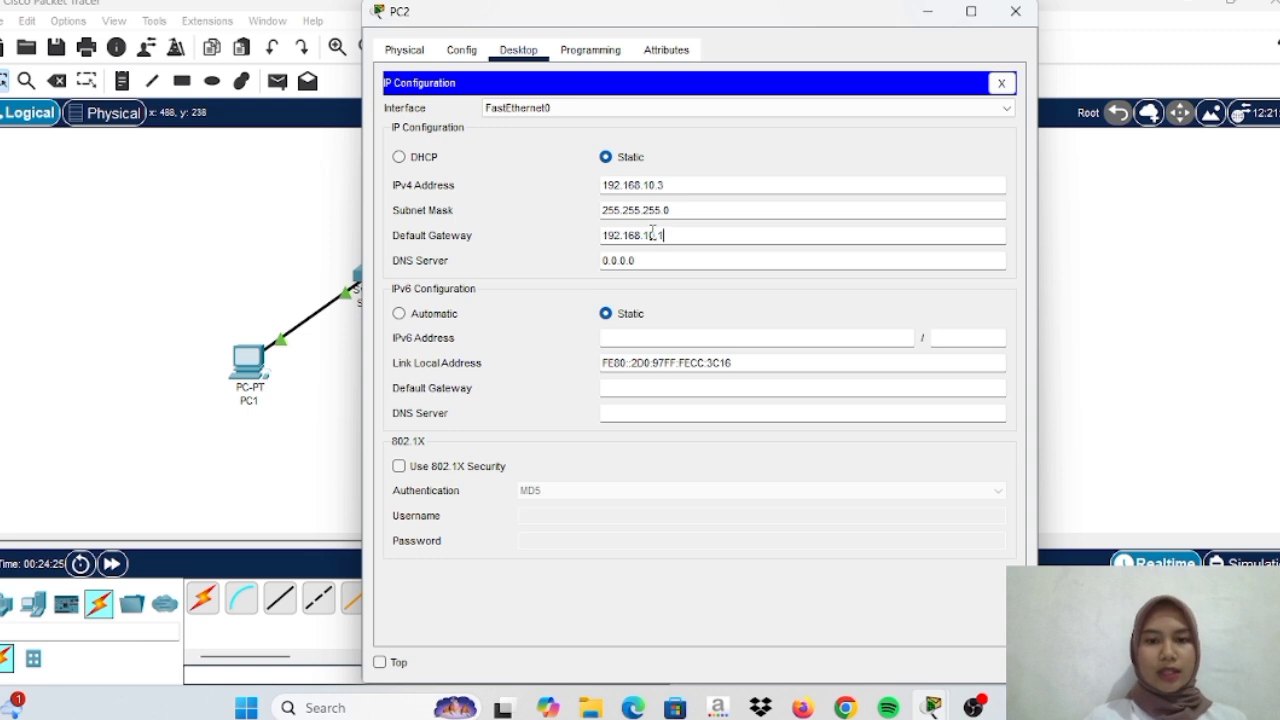
pyautogui.click(925, 12)
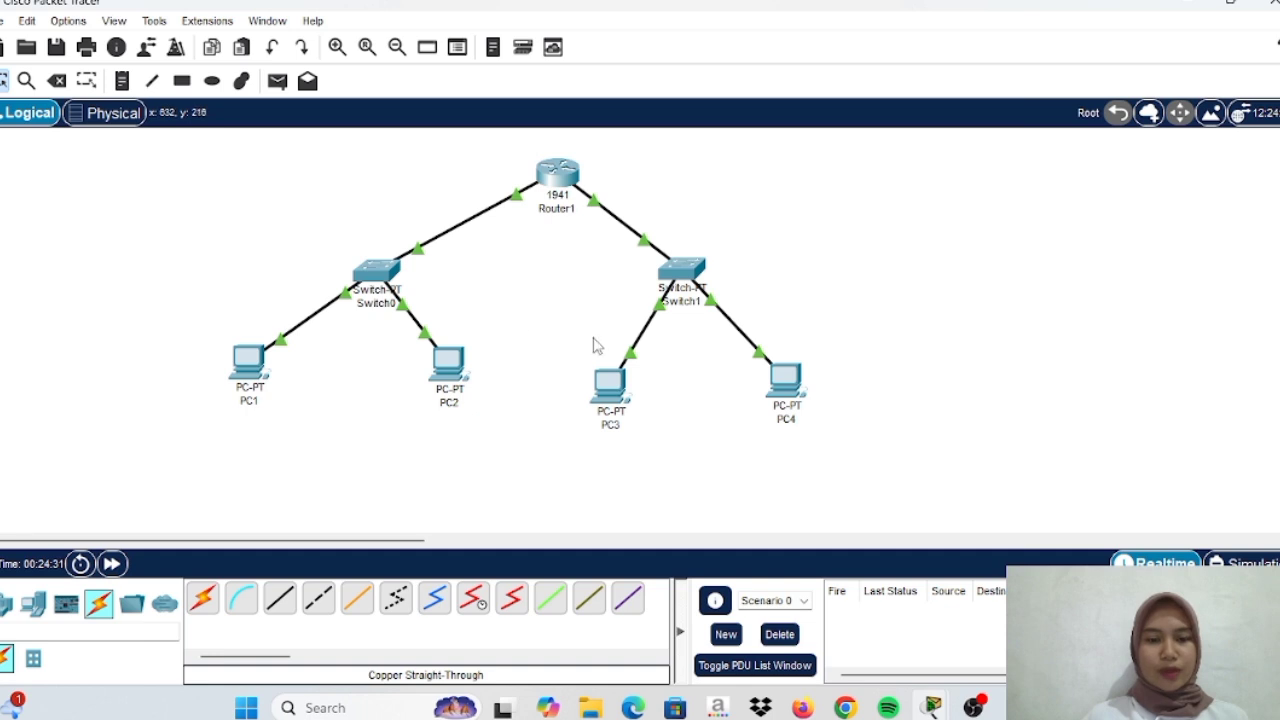
# Switch PC3's IP configuration to DHCP
pyautogui.click(614, 386)
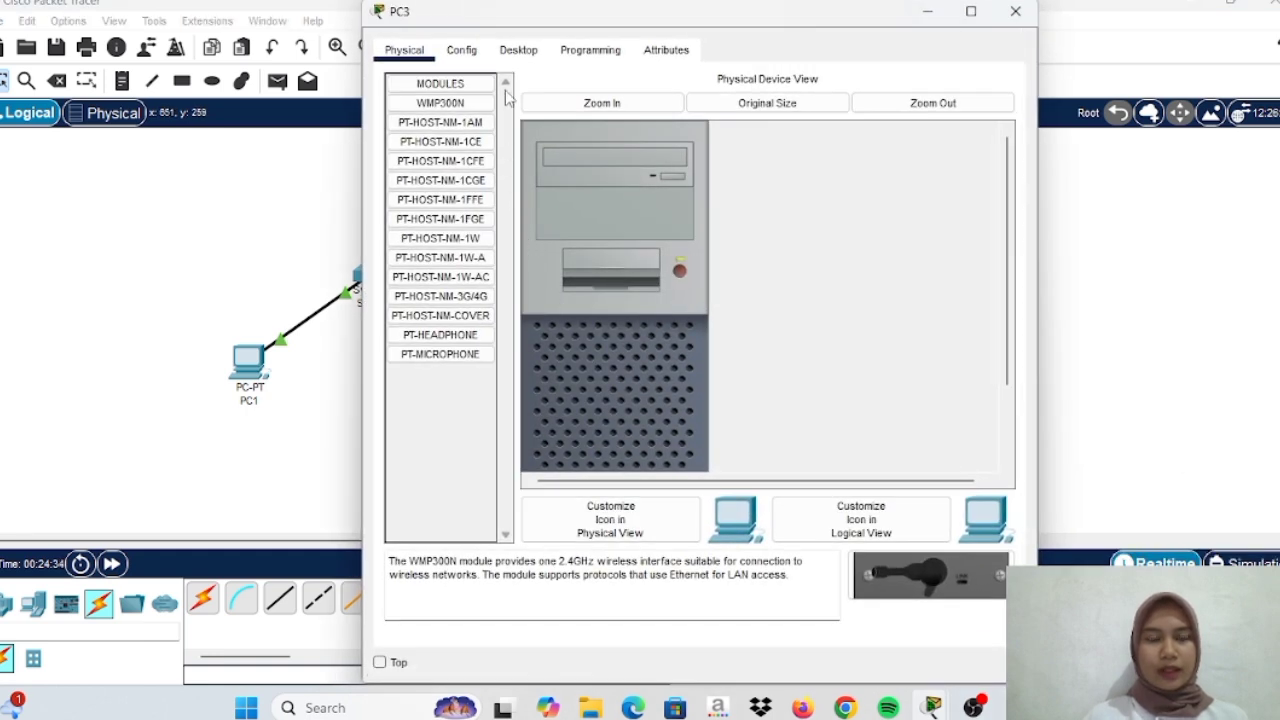
pyautogui.click(514, 52)
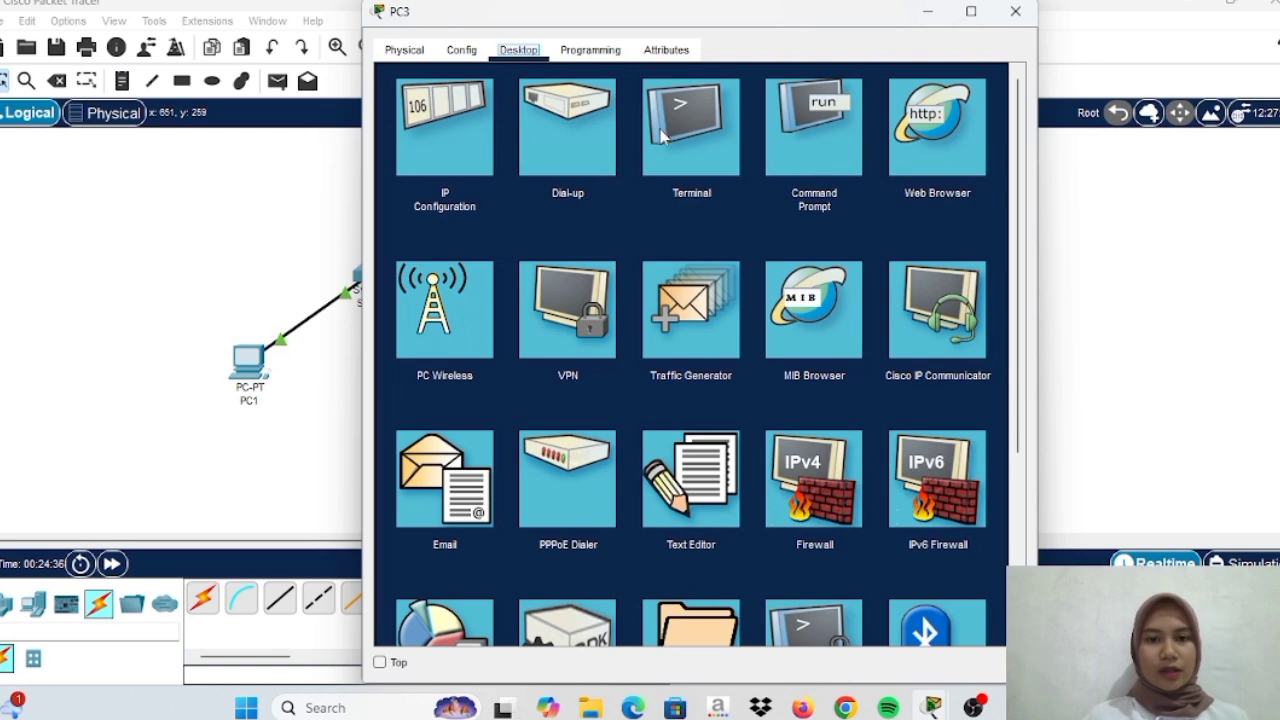
pyautogui.click(442, 142)
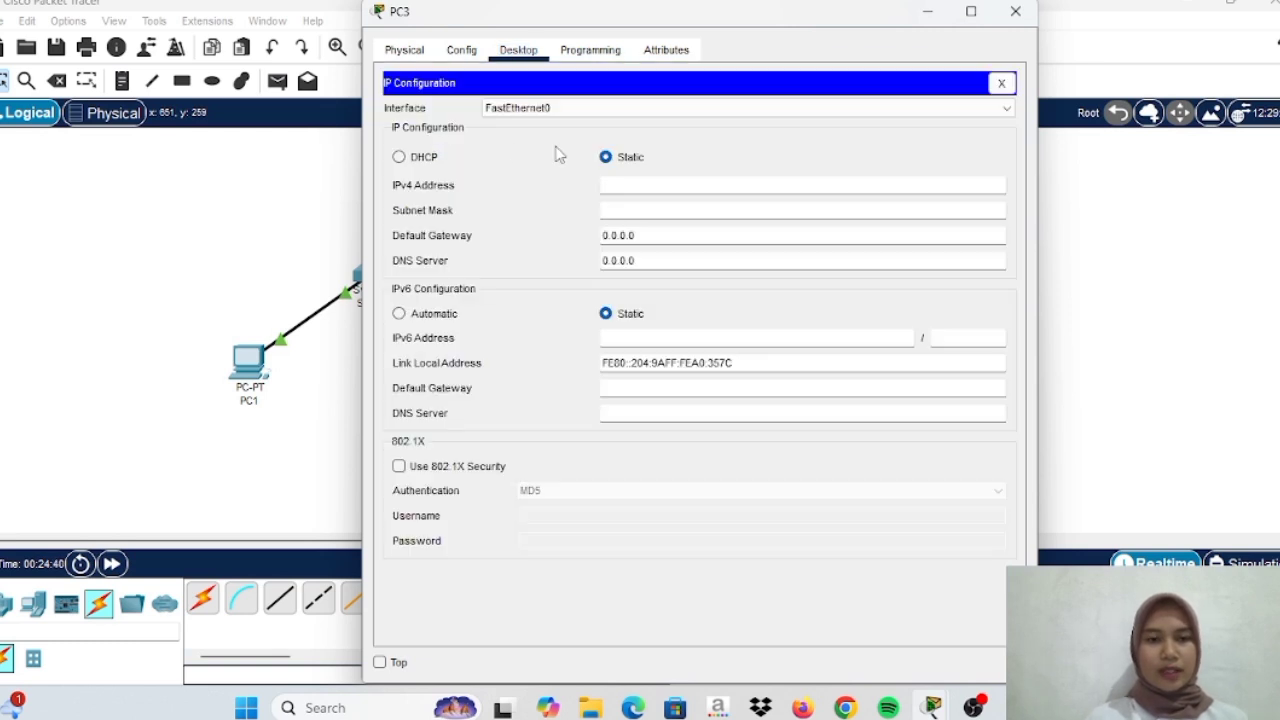
pyautogui.click(399, 157)
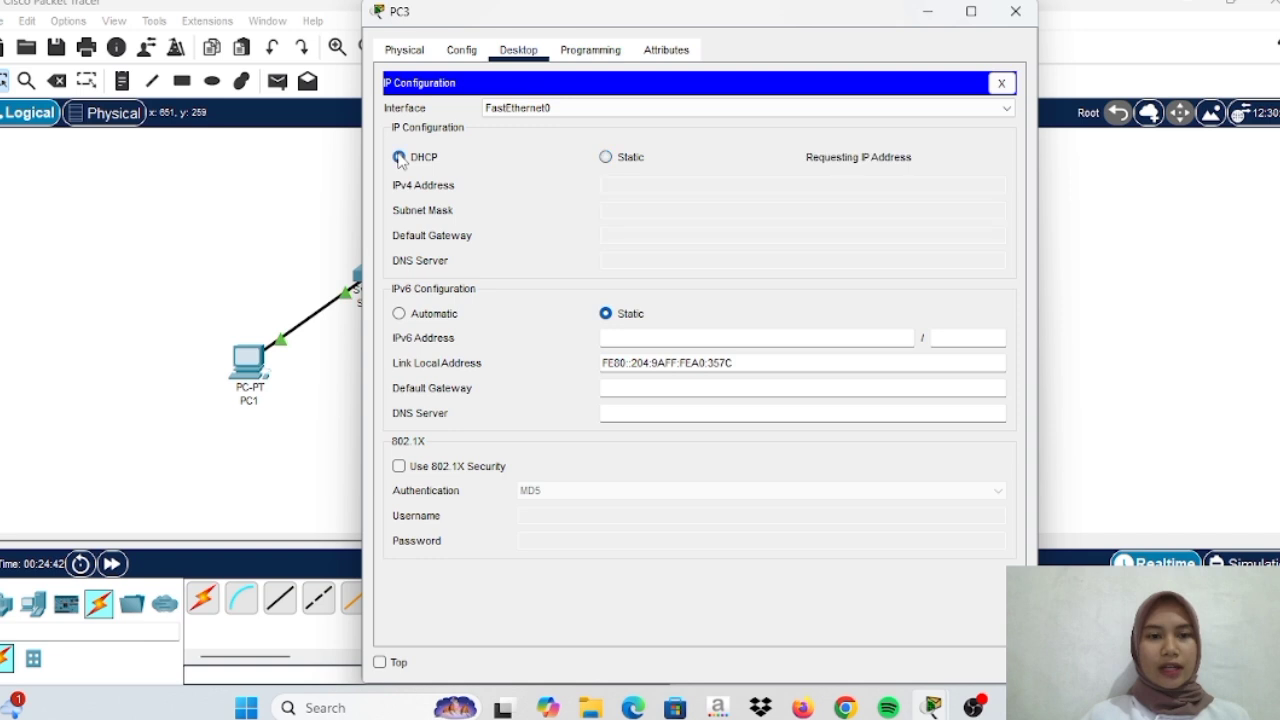
pyautogui.click(557, 209)
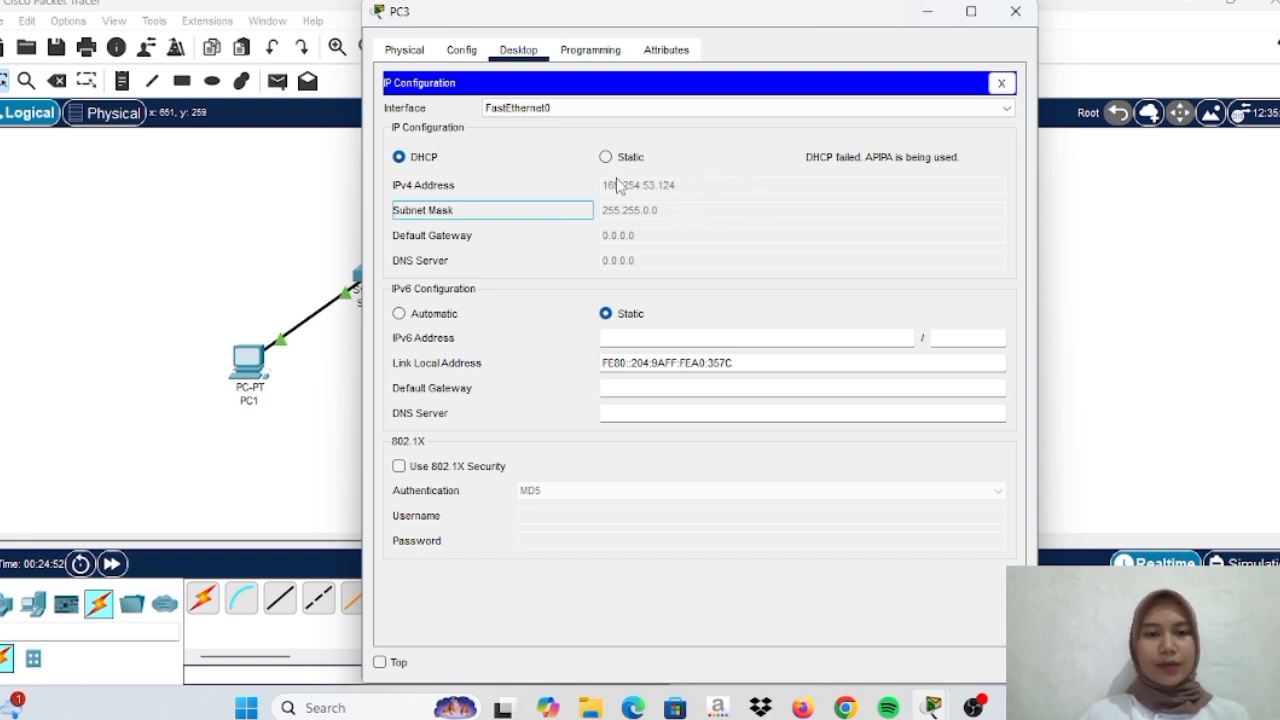
pyautogui.click(928, 12)
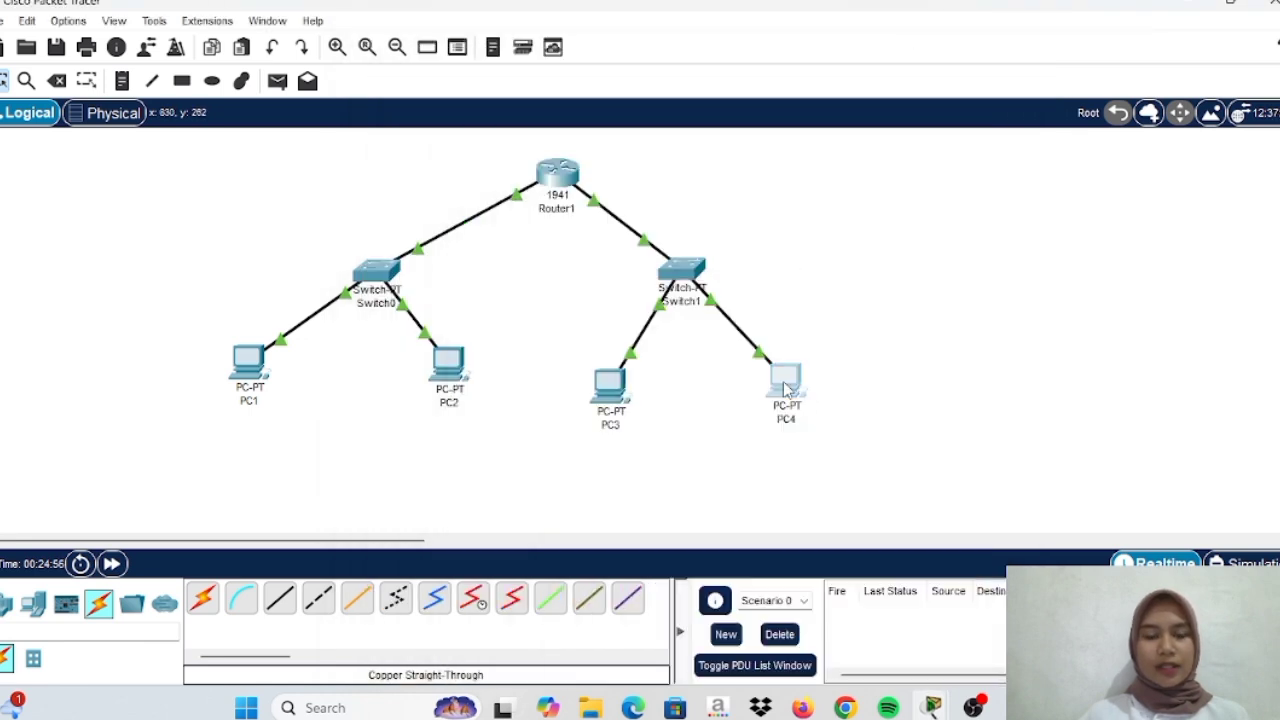
# Switch PC4's IP configuration to DHCP; it falls back to APIPA 169.254.64.215
pyautogui.click(783, 381)
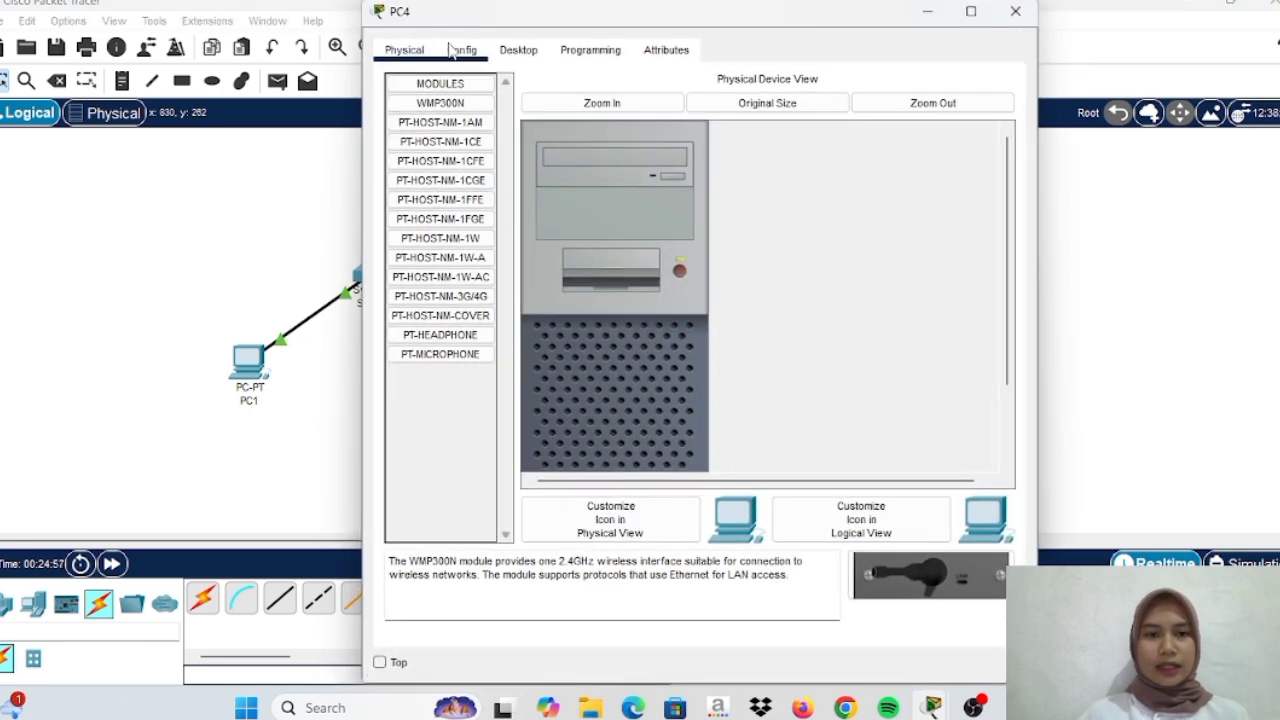
pyautogui.click(510, 52)
pyautogui.click(449, 124)
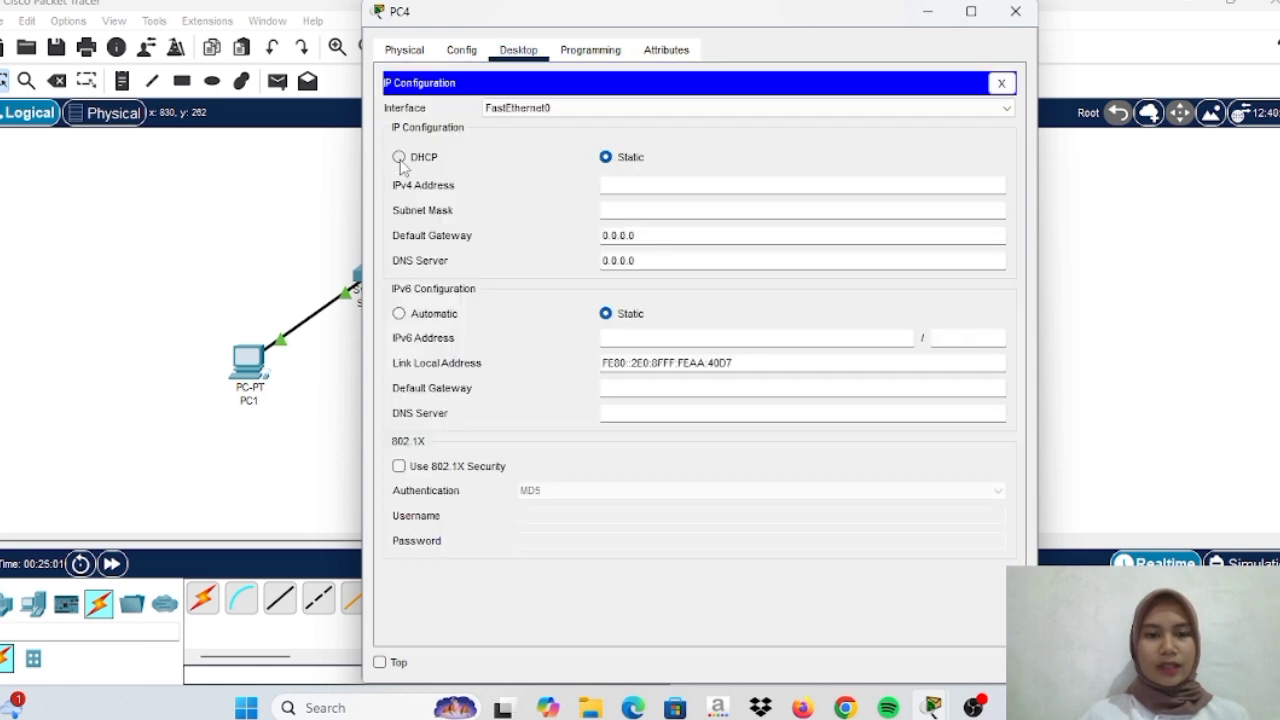
pyautogui.click(399, 157)
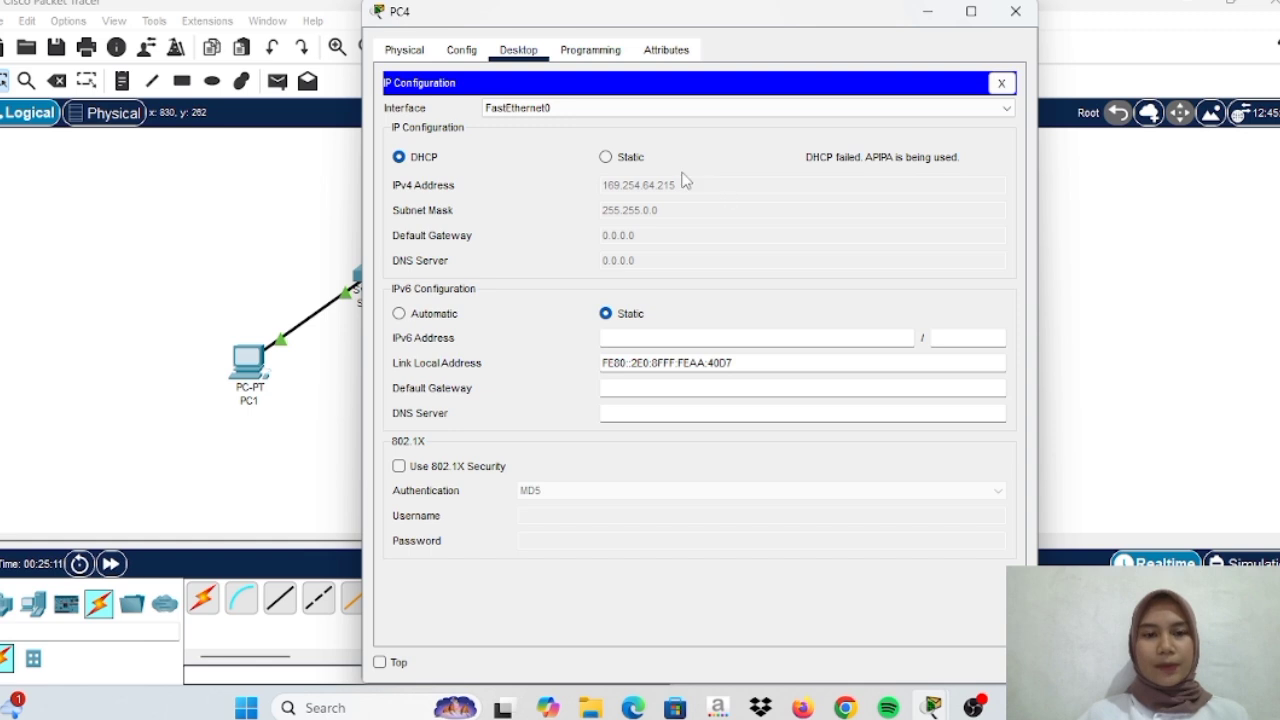
pyautogui.click(926, 12)
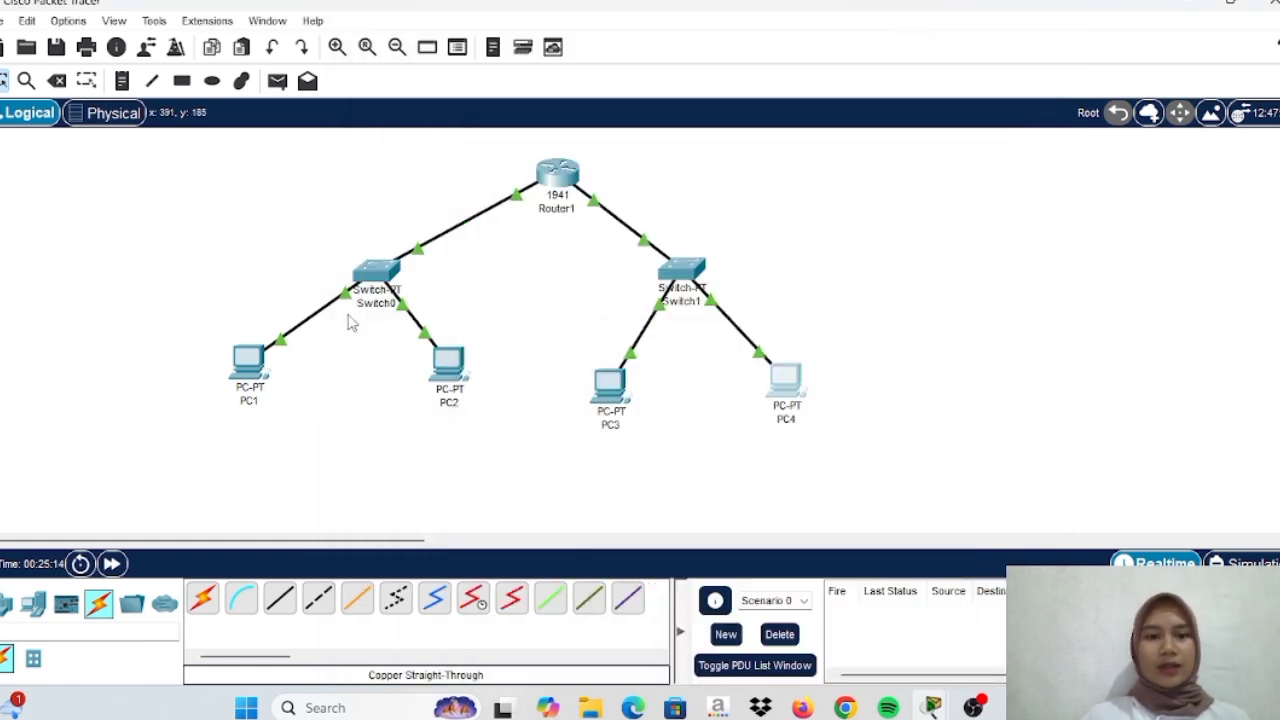
pyautogui.moveTo(250, 361)
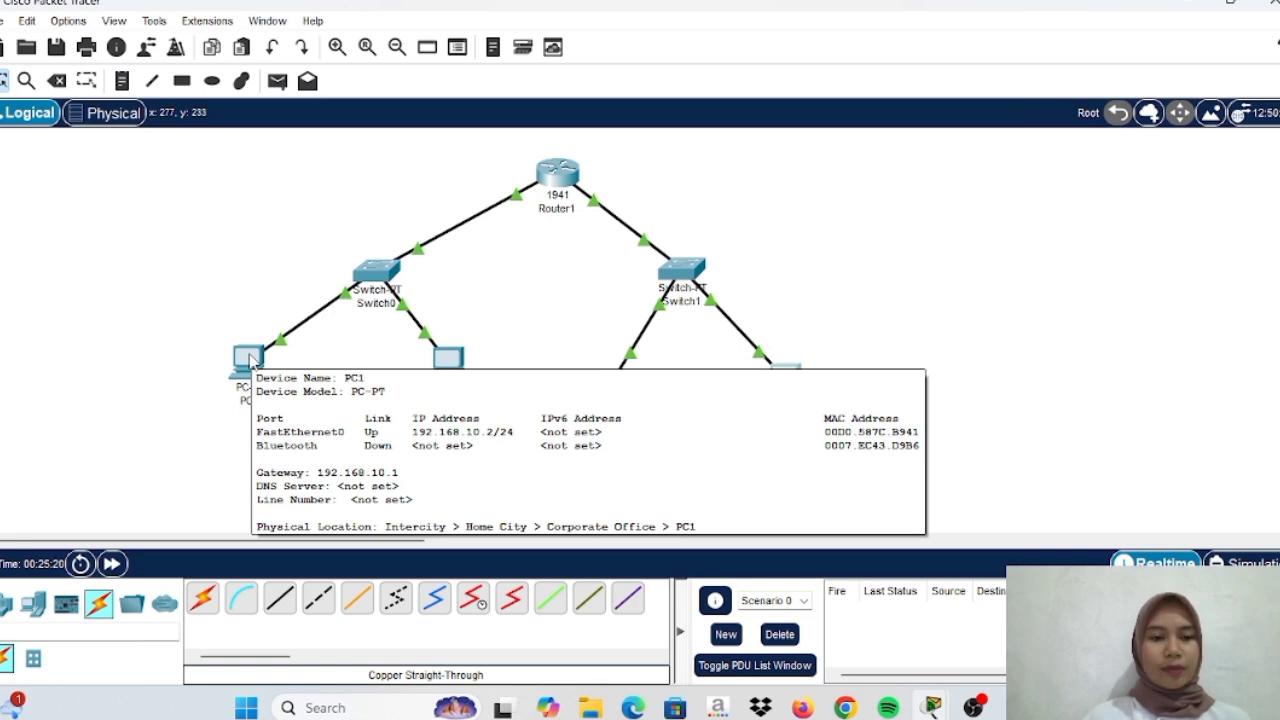
pyautogui.click(250, 360)
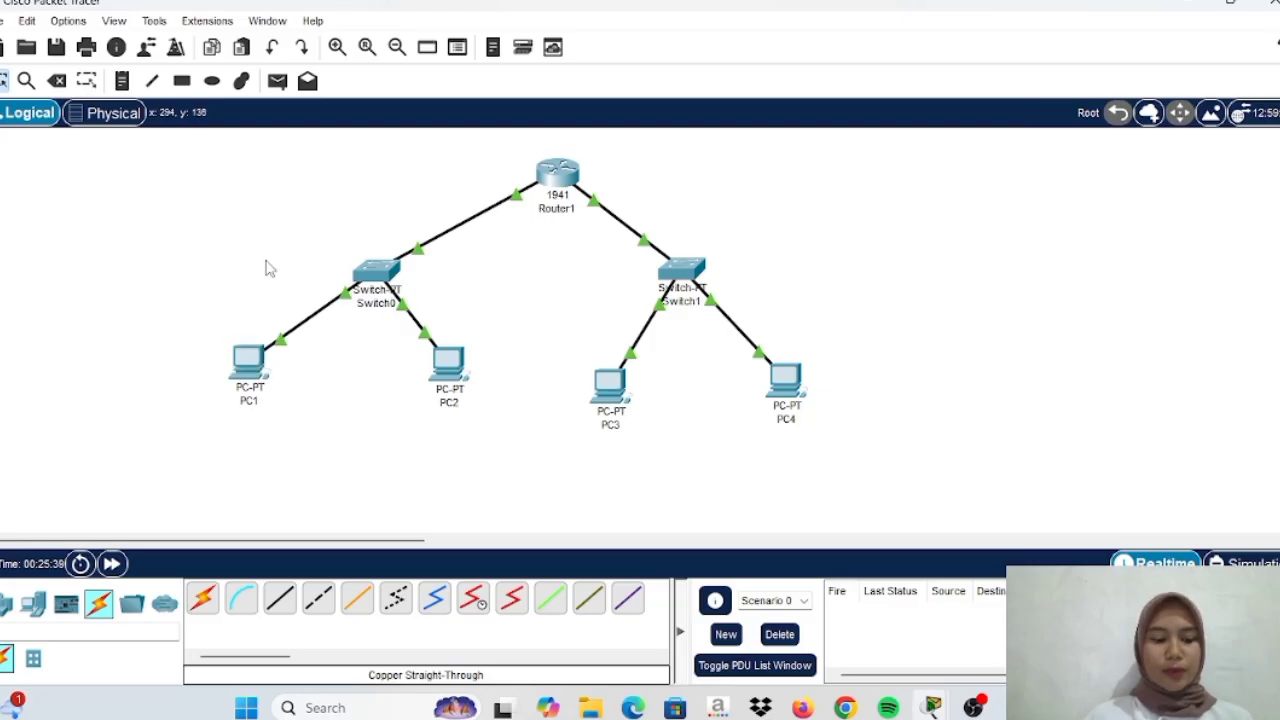
pyautogui.click(248, 360)
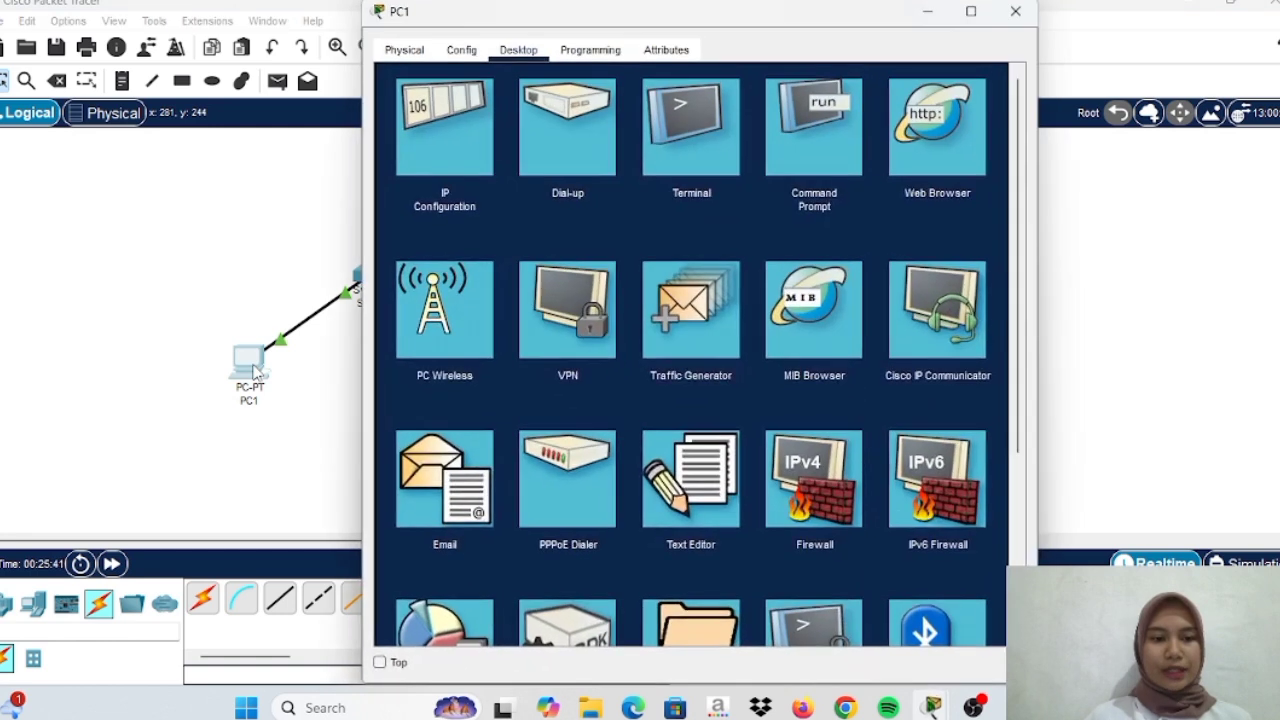
pyautogui.click(795, 136)
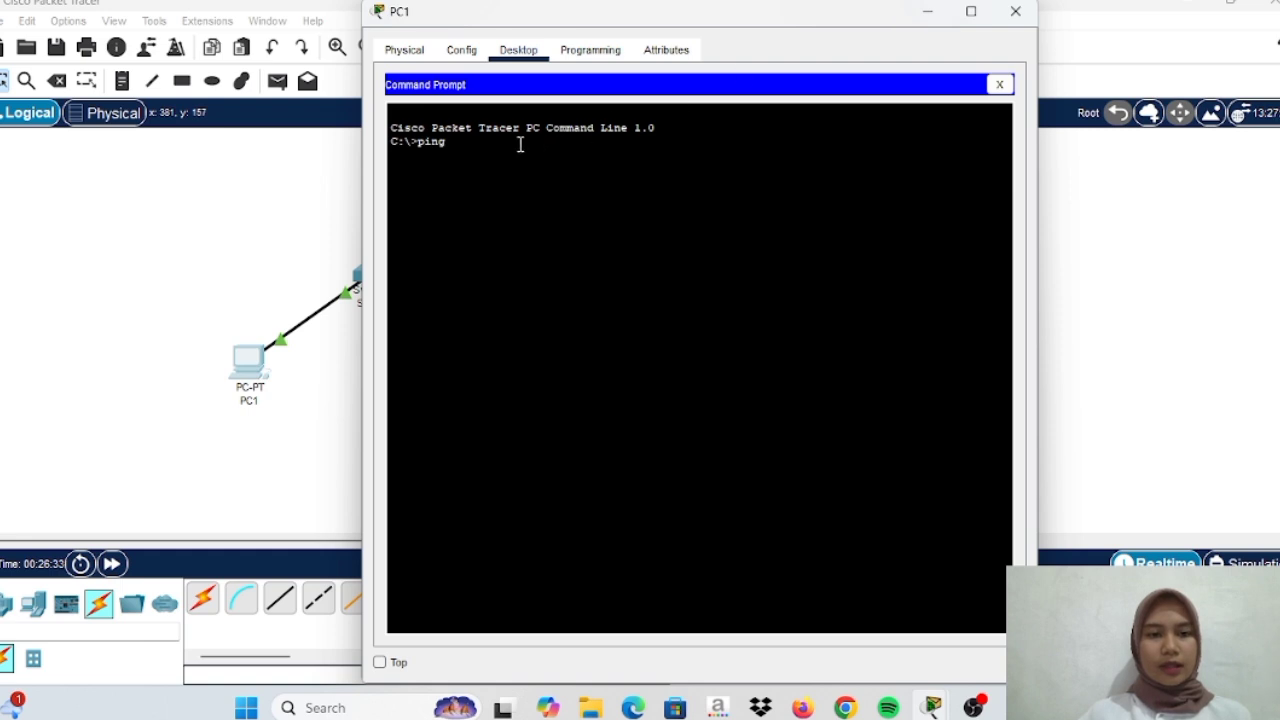
pyautogui.click(924, 12)
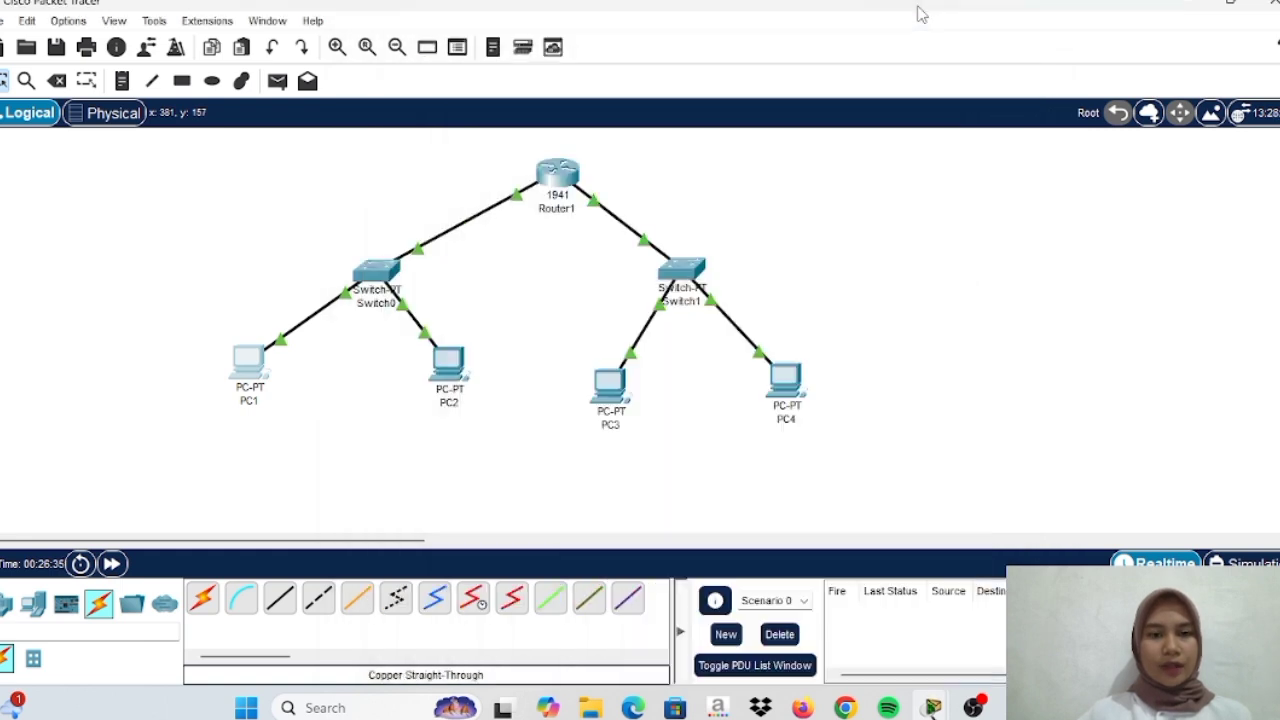
pyautogui.click(553, 178)
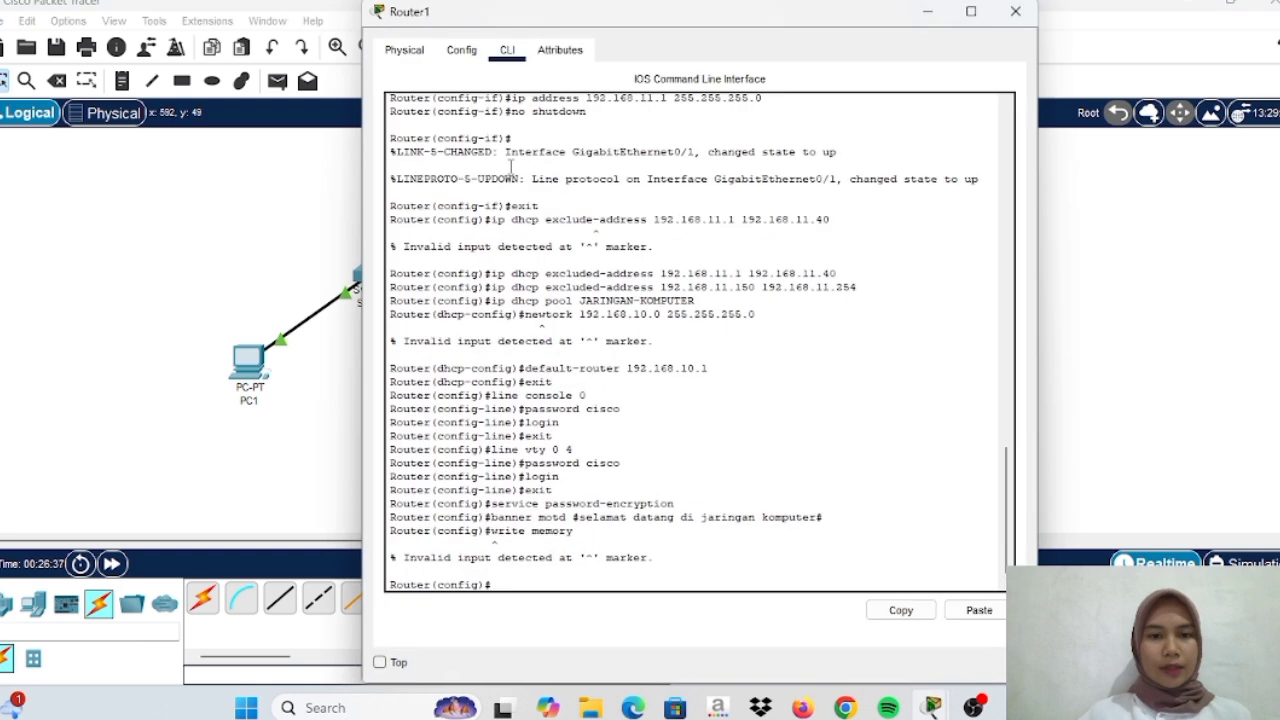
pyautogui.click(440, 60)
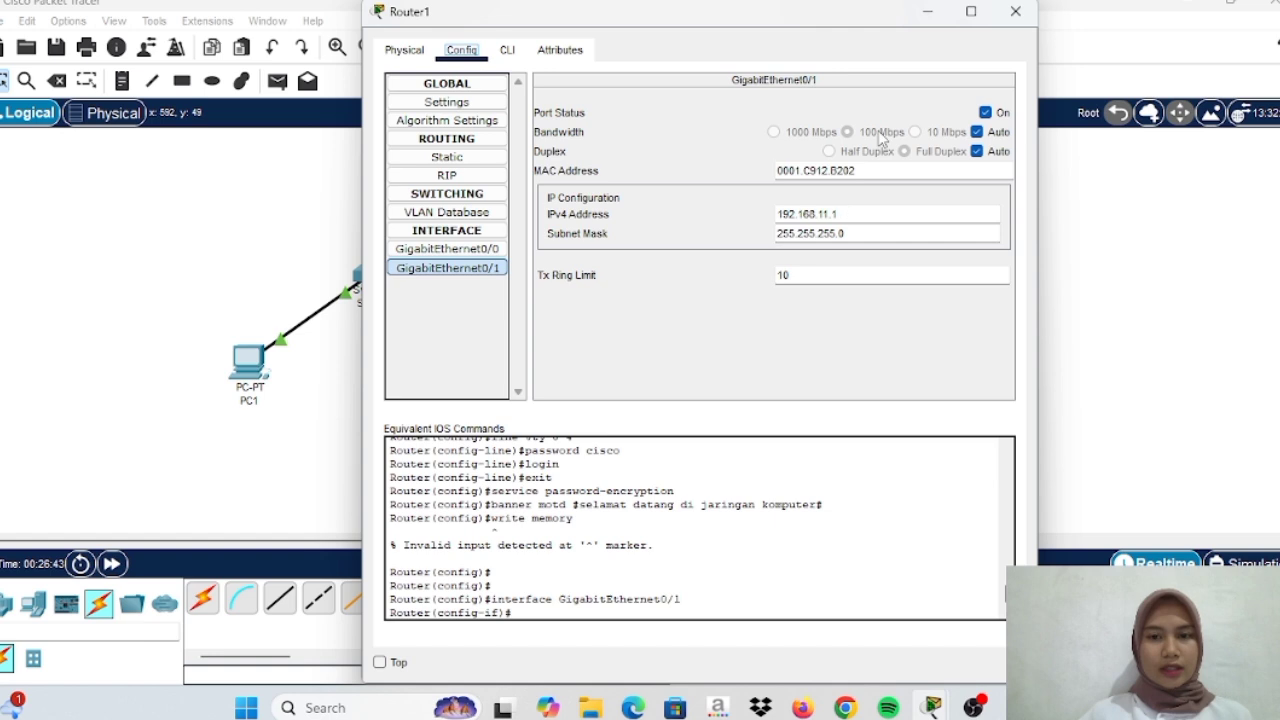
pyautogui.click(930, 12)
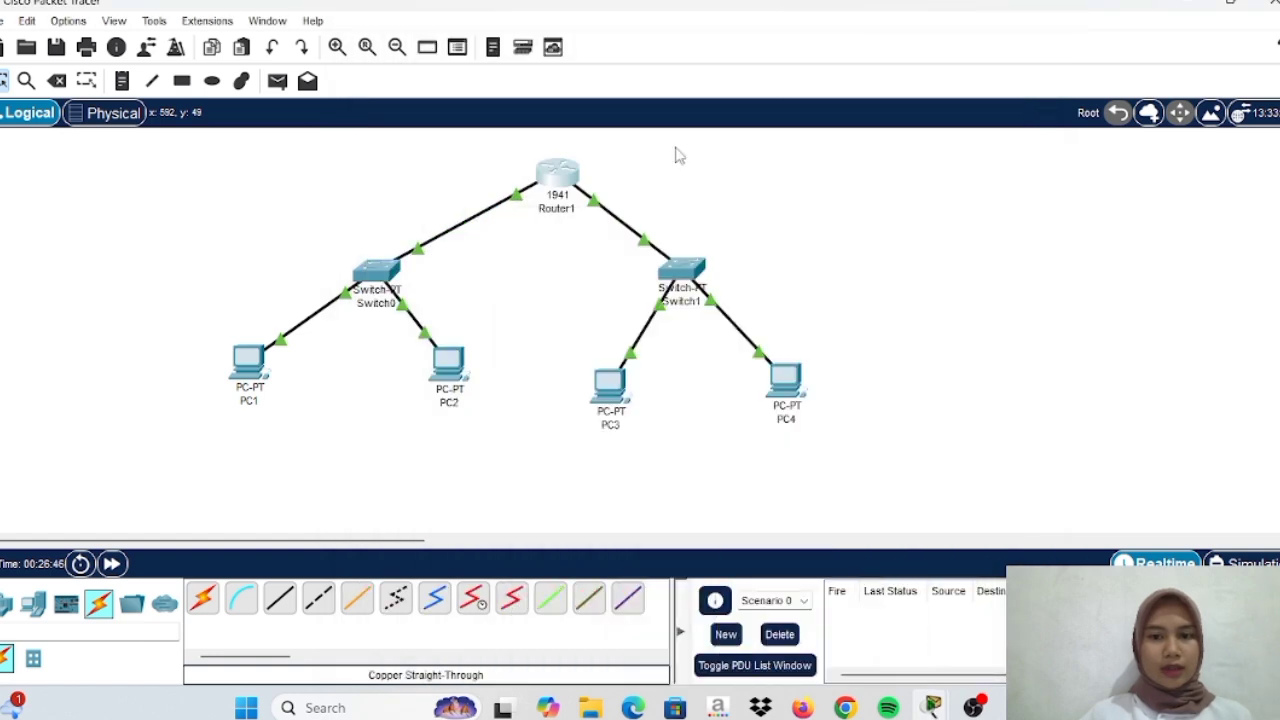
# Ping 192.168.11.1 from PC1's command prompt, getting 4 of 4 replies, then return to the topology
pyautogui.click(254, 368)
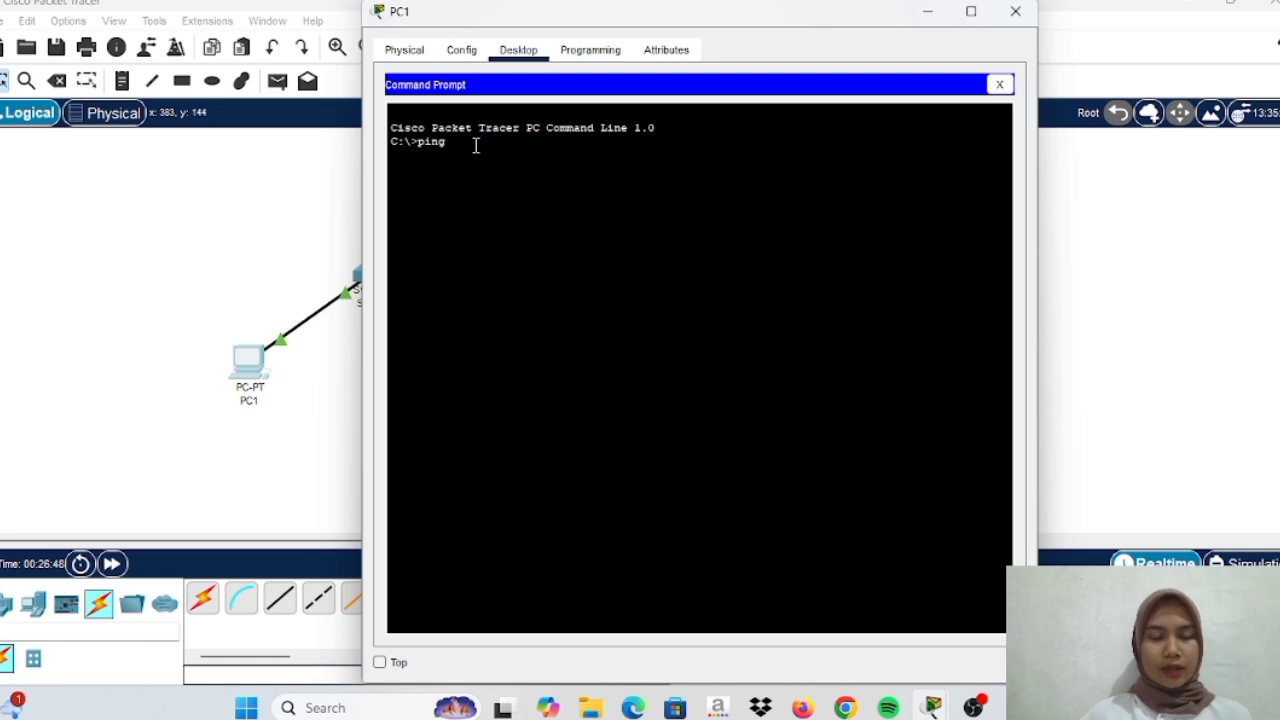
pyautogui.write('192')
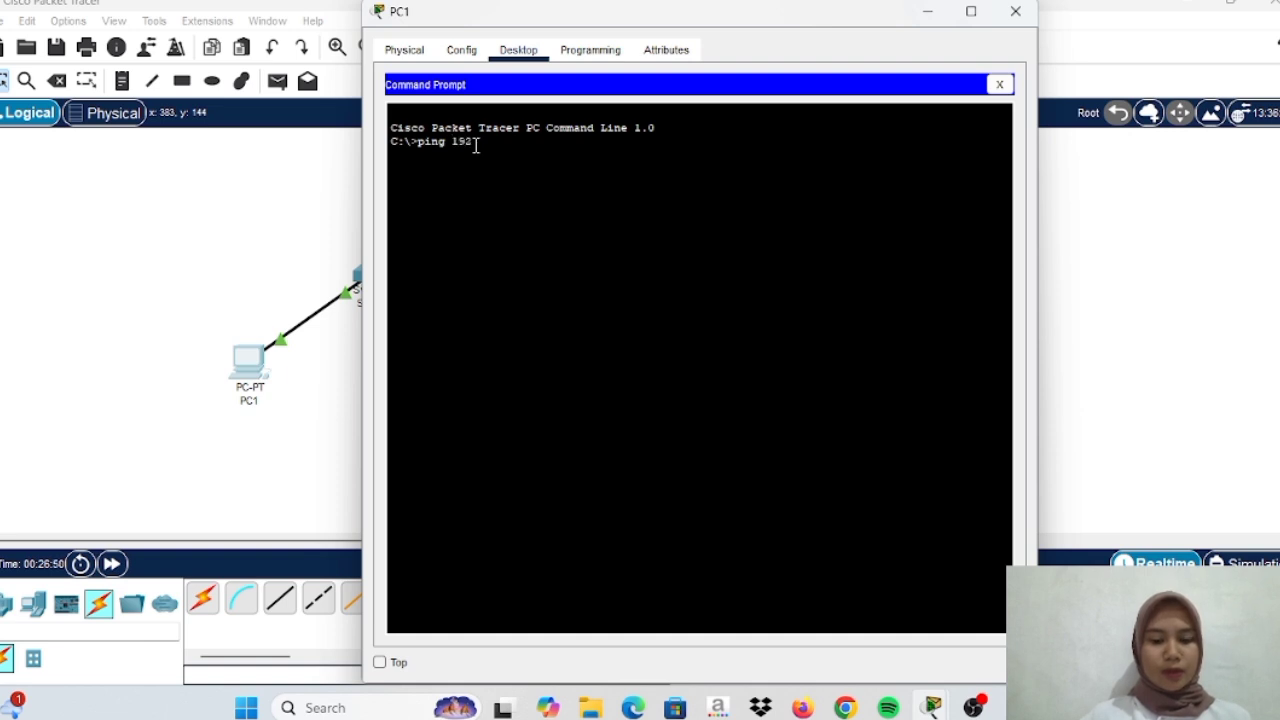
pyautogui.write('.168.11.1')
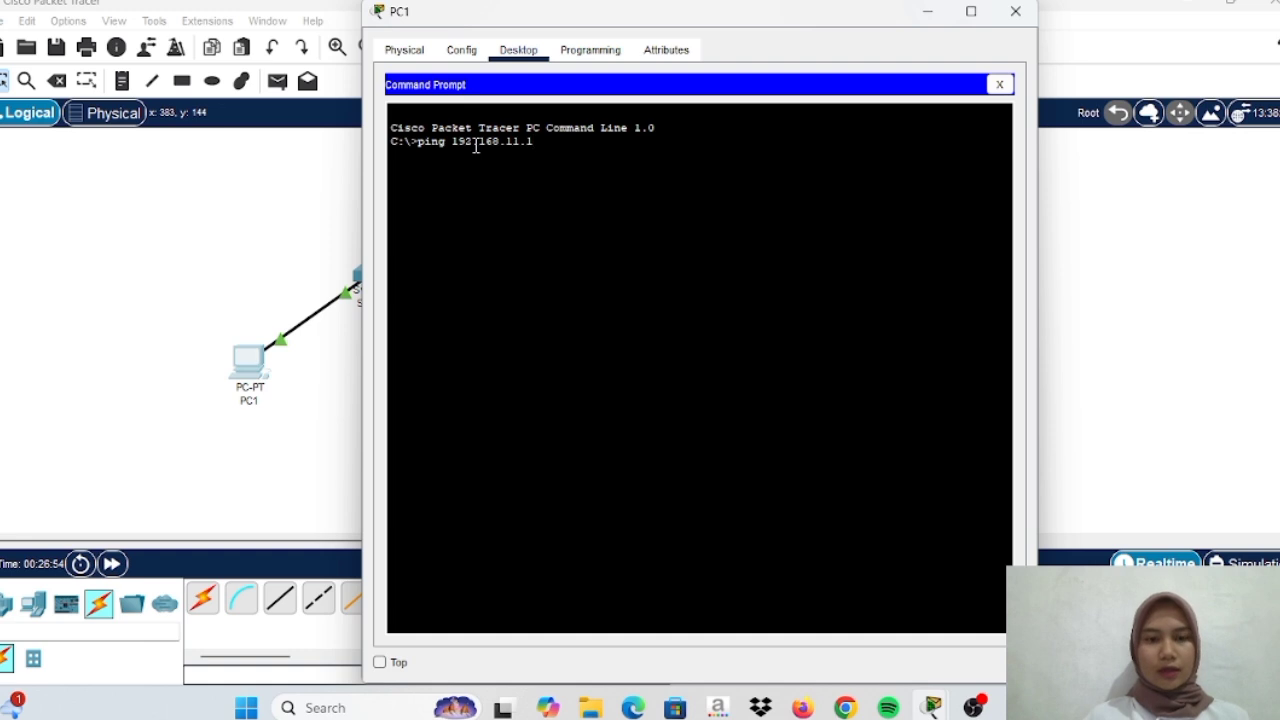
pyautogui.press('Return')
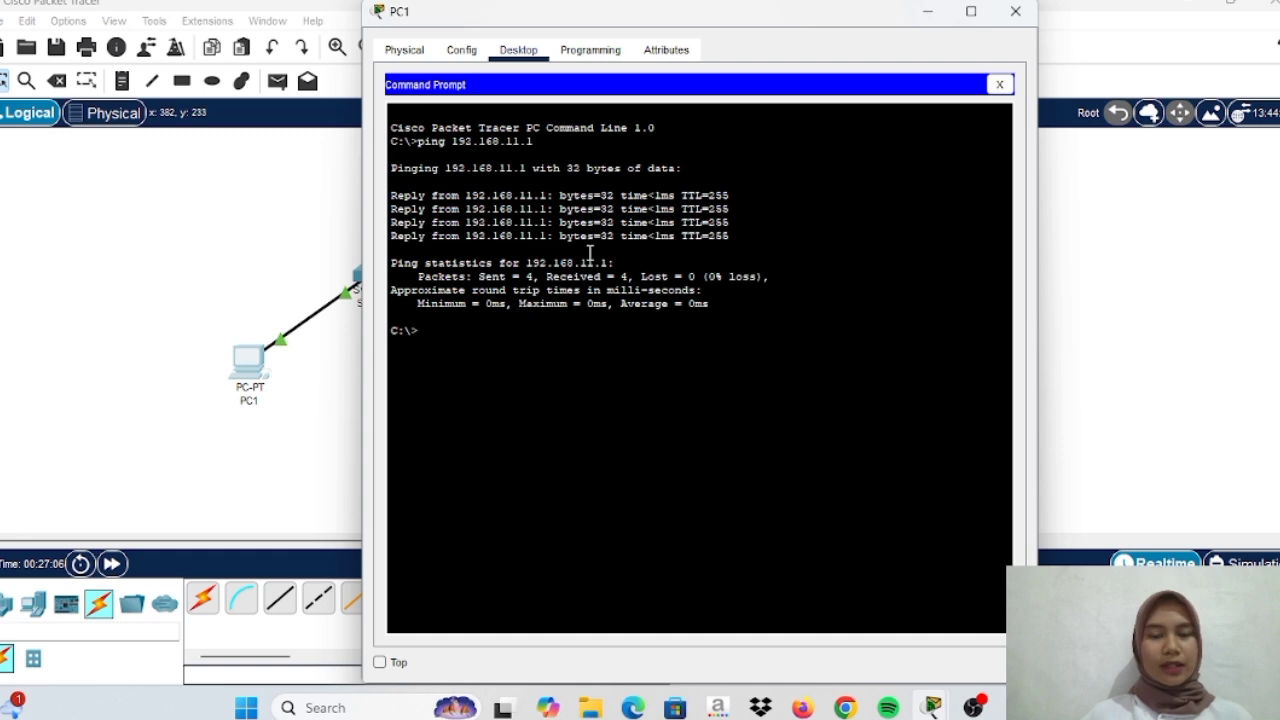
pyautogui.click(924, 16)
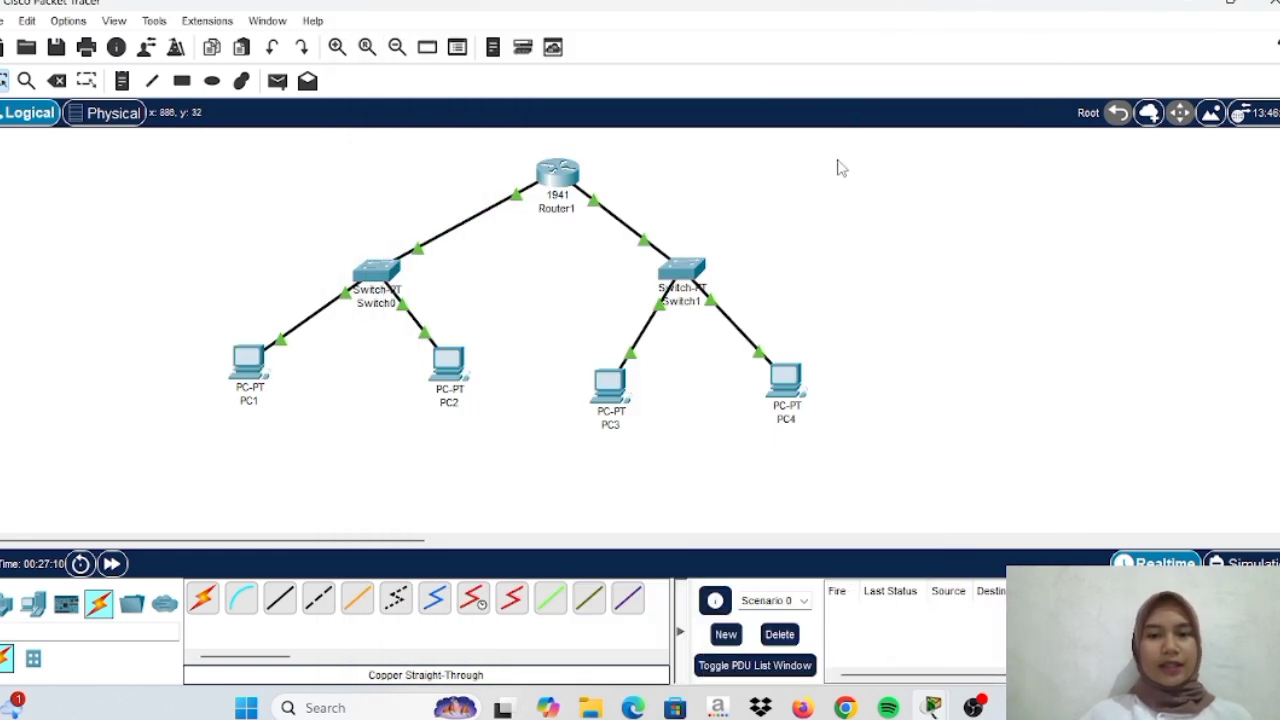